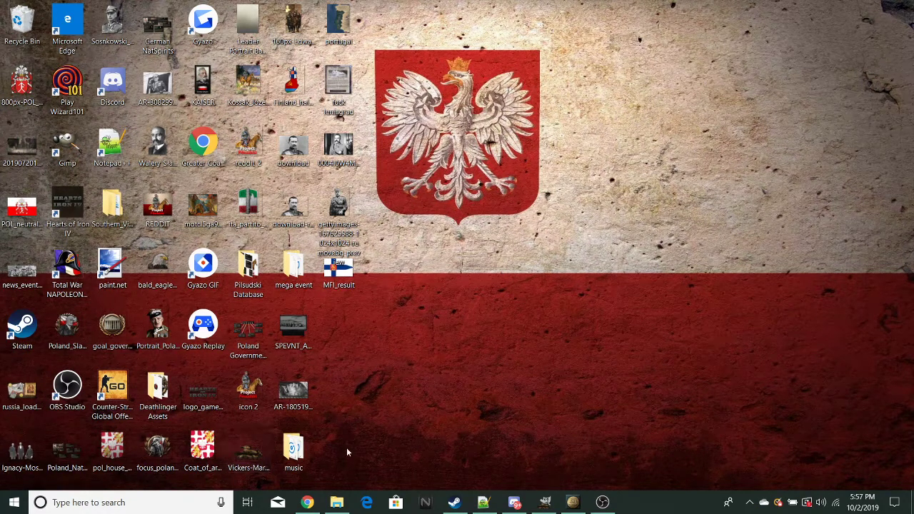
- Back on the tank image, select all, then open portugal.png (229×292) from the Desktop
left_click(544, 502)
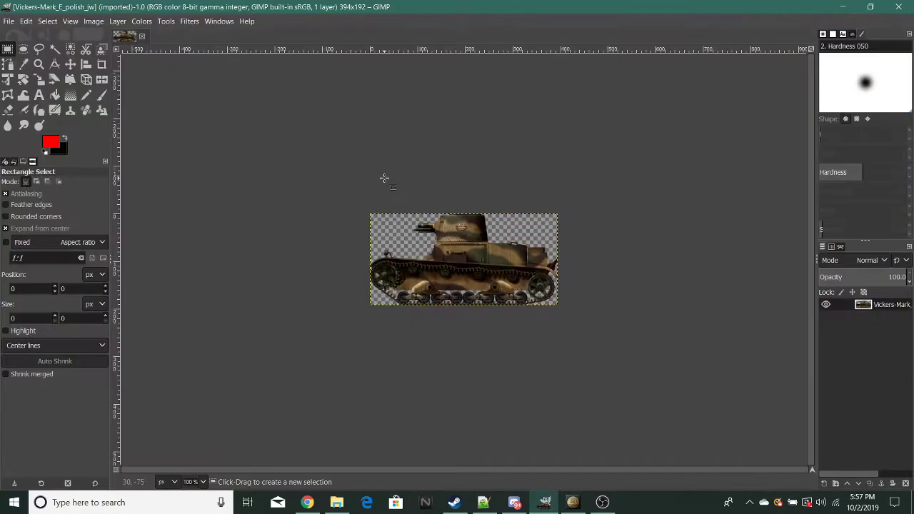
key("ctrl+a")
left_click(9, 21)
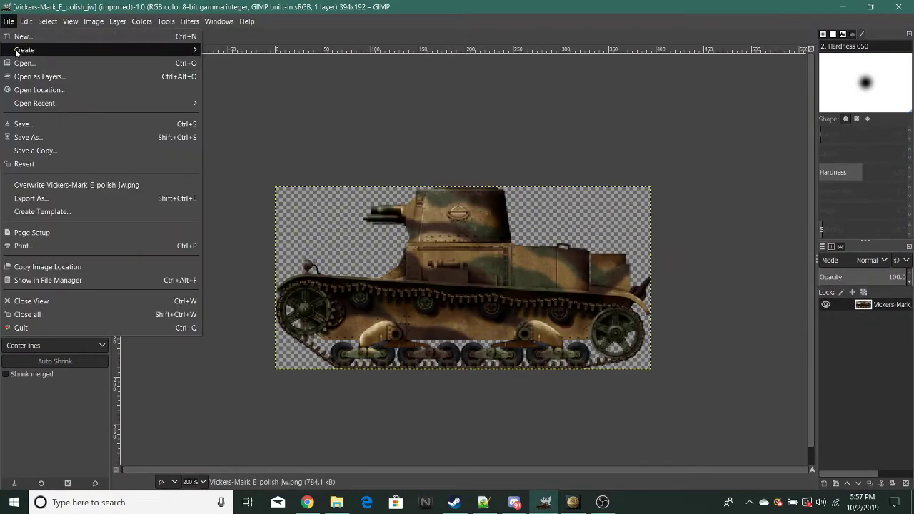
left_click(29, 62)
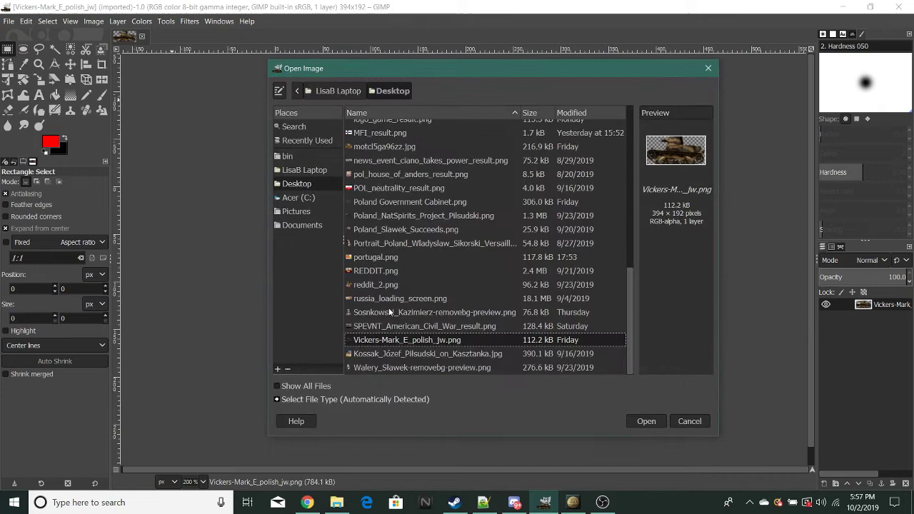
scroll(383, 292, "up", 5)
scroll(378, 271, "down", 5)
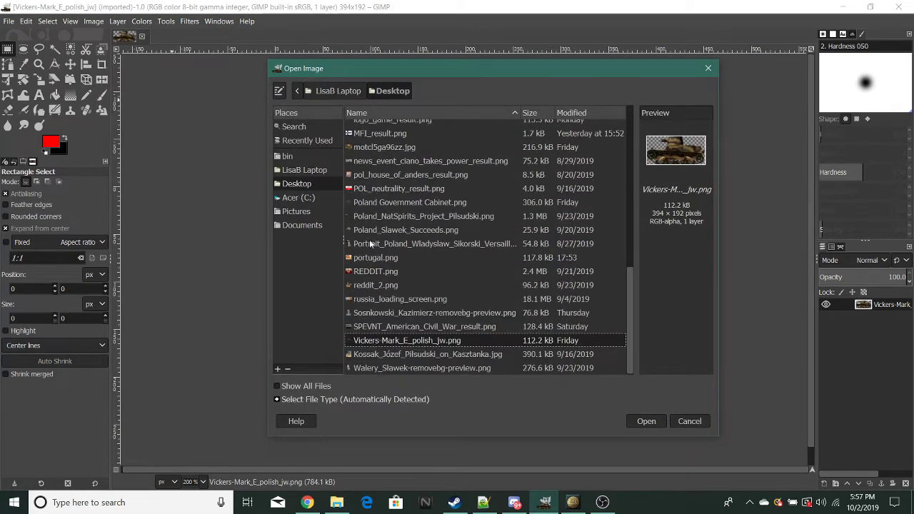
double_click(371, 260)
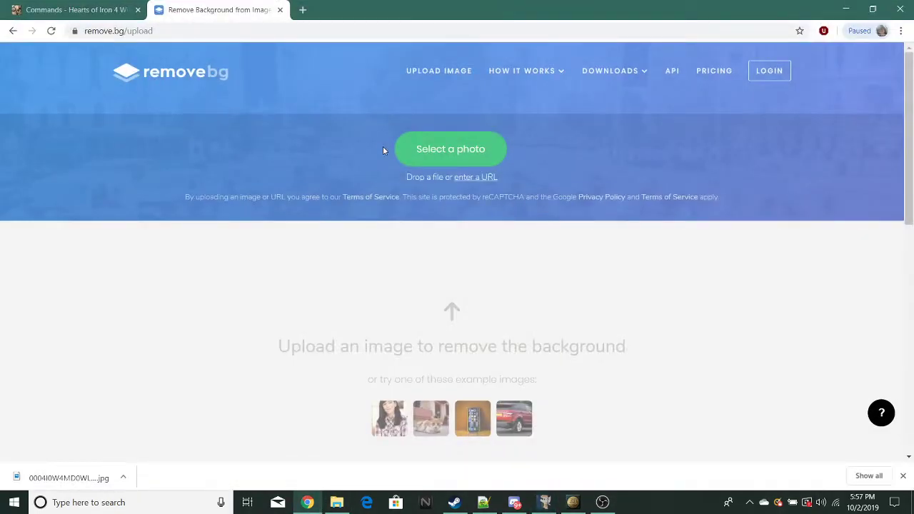
- Upload the officer's portrait JPG to remove.bg for background removal
left_click(418, 150)
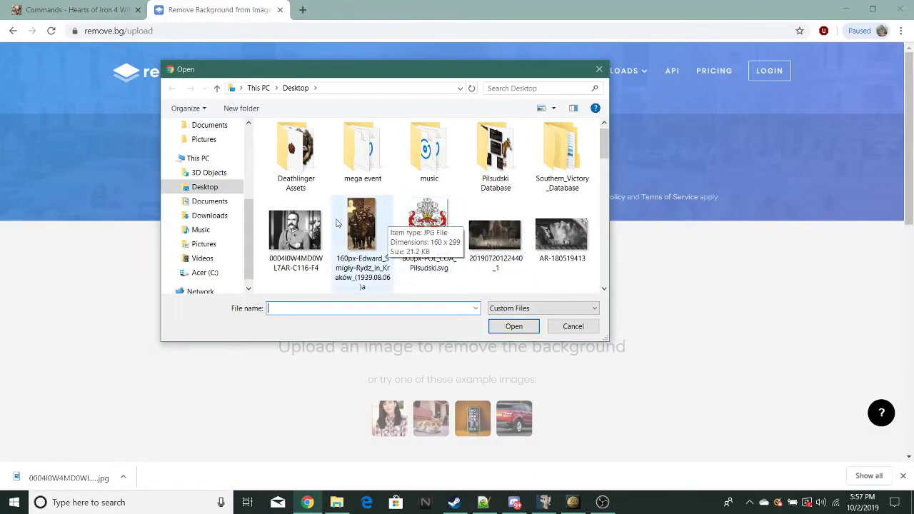
double_click(295, 236)
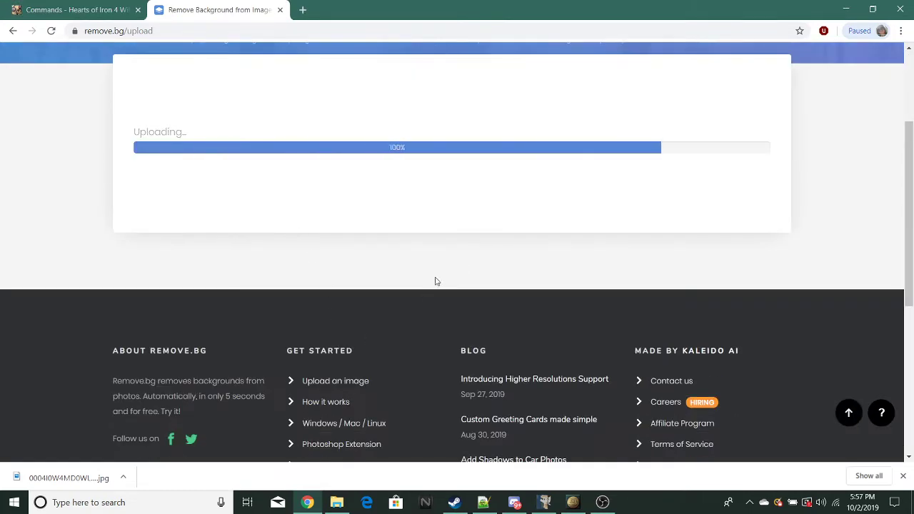
scroll(571, 286, "down", 3)
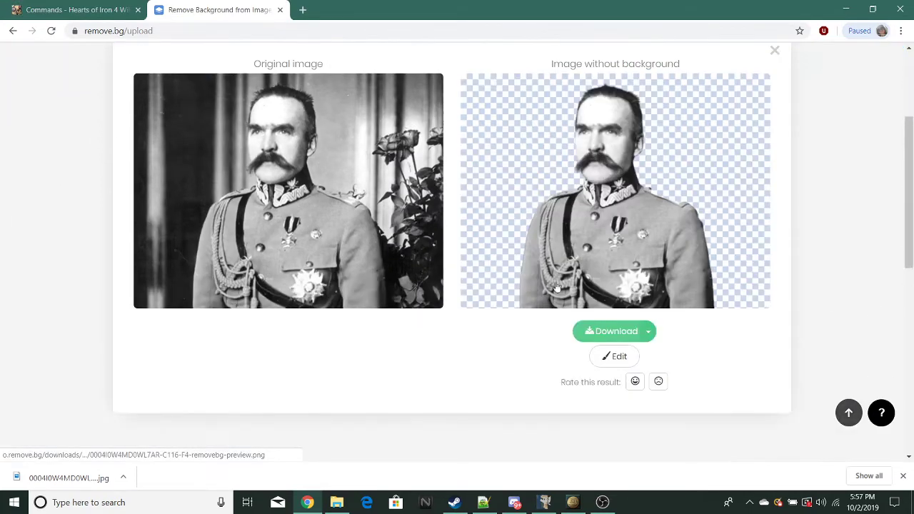
scroll(557, 288, "up", 2)
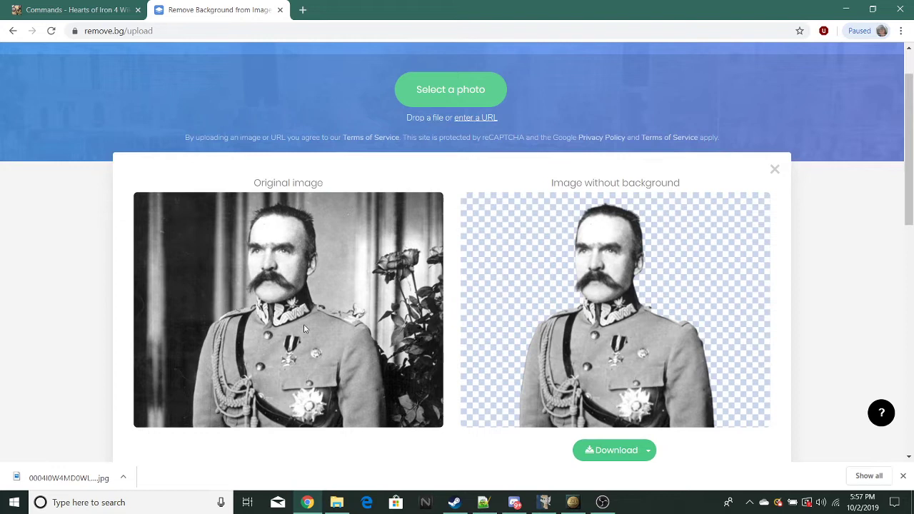
scroll(526, 345, "down", 2)
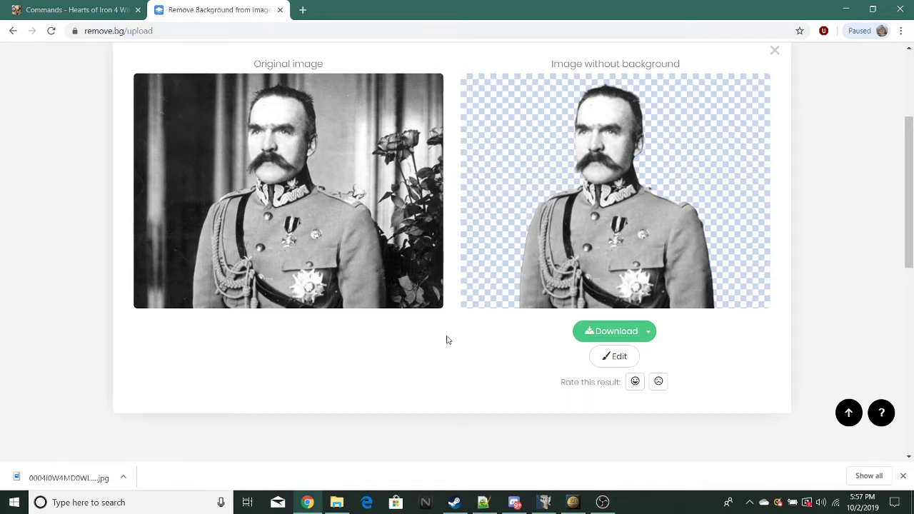
scroll(409, 328, "up", 3)
scroll(409, 327, "down", 3)
scroll(409, 327, "up", 2)
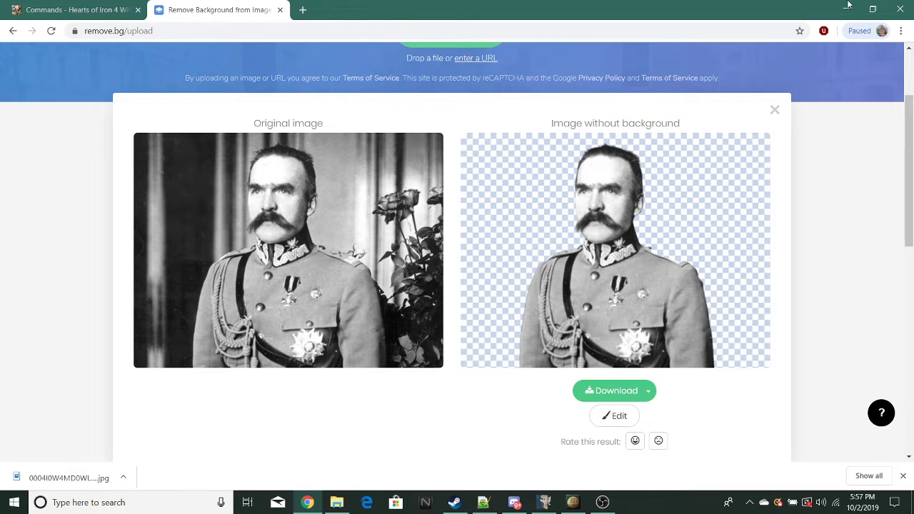
scroll(586, 406, "up", 2)
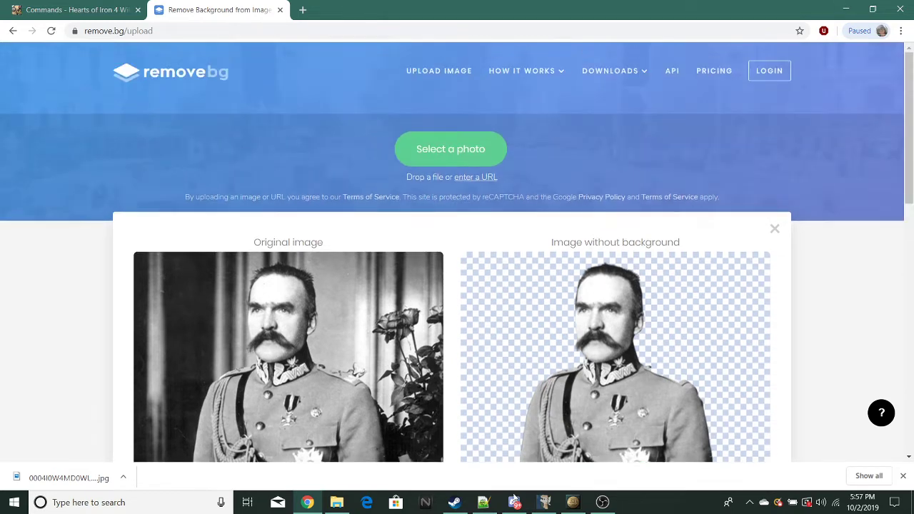
scroll(95, 244, "down", 5)
- Dismiss the old downloads bar and download the background-free portrait as a PNG
left_click(904, 472)
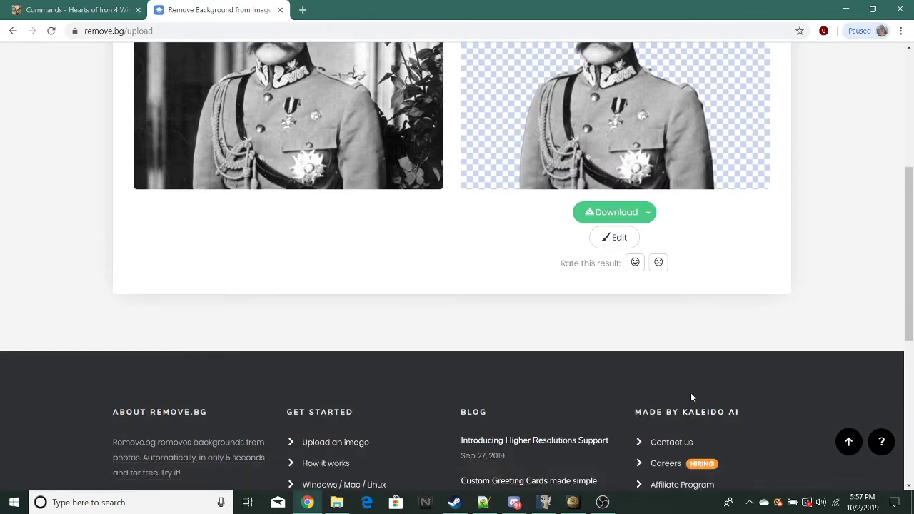
scroll(522, 365, "up", 3)
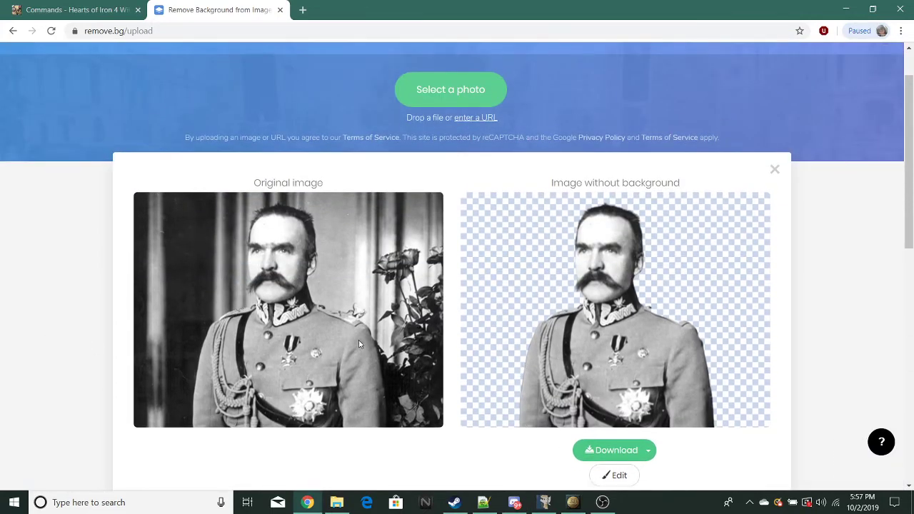
scroll(461, 339, "down", 2)
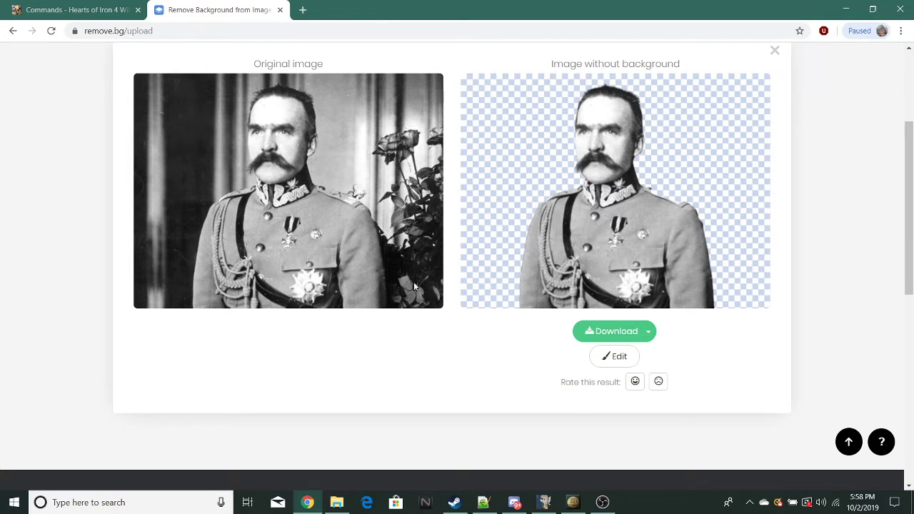
scroll(421, 314, "up", 3)
scroll(500, 357, "down", 3)
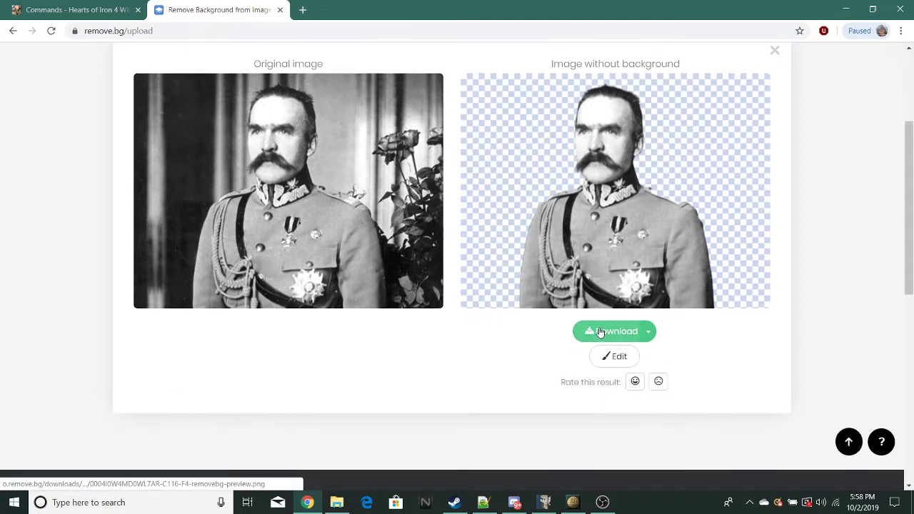
left_click(600, 332)
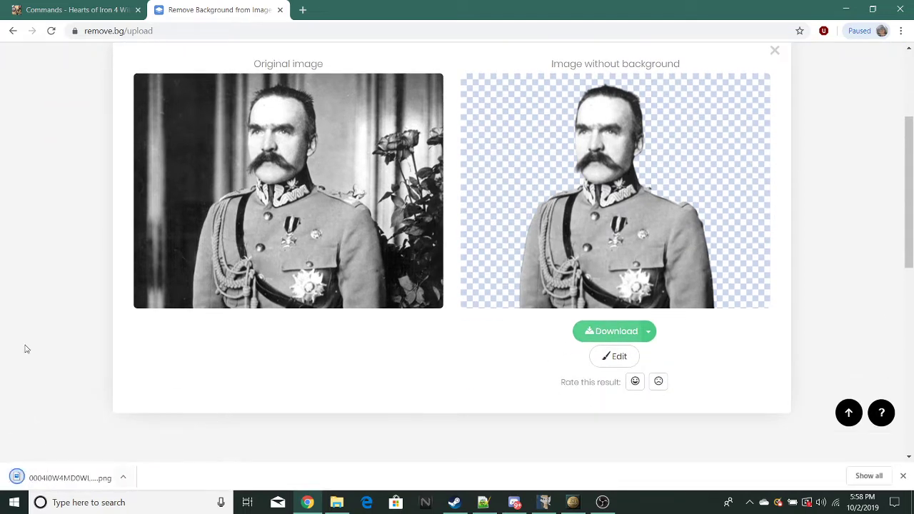
- In GIMP, open the downloaded removebg-preview portrait PNG as a new image
key("alt+Tab")
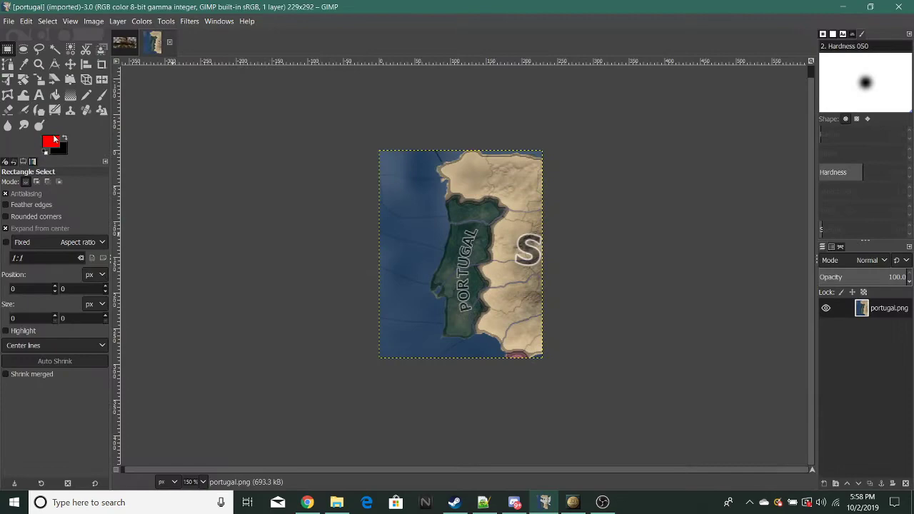
left_click(9, 20)
left_click(28, 62)
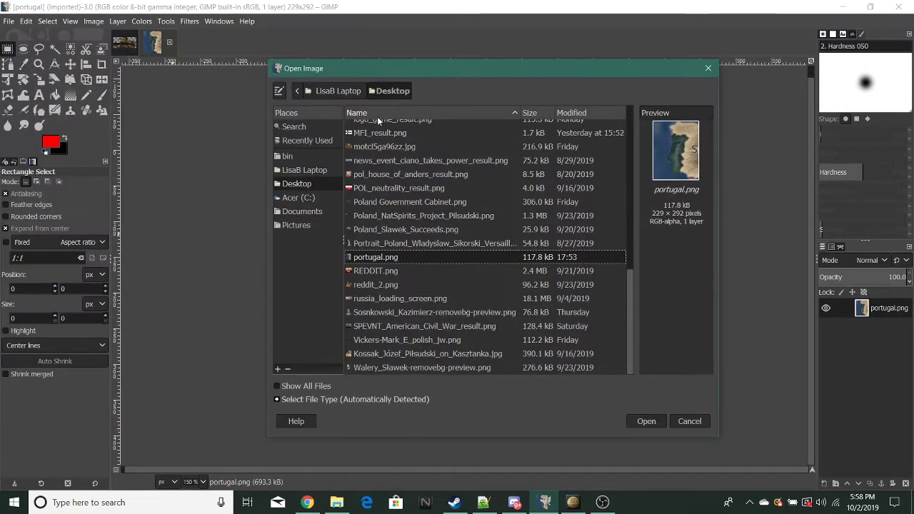
scroll(402, 275, "up", 10)
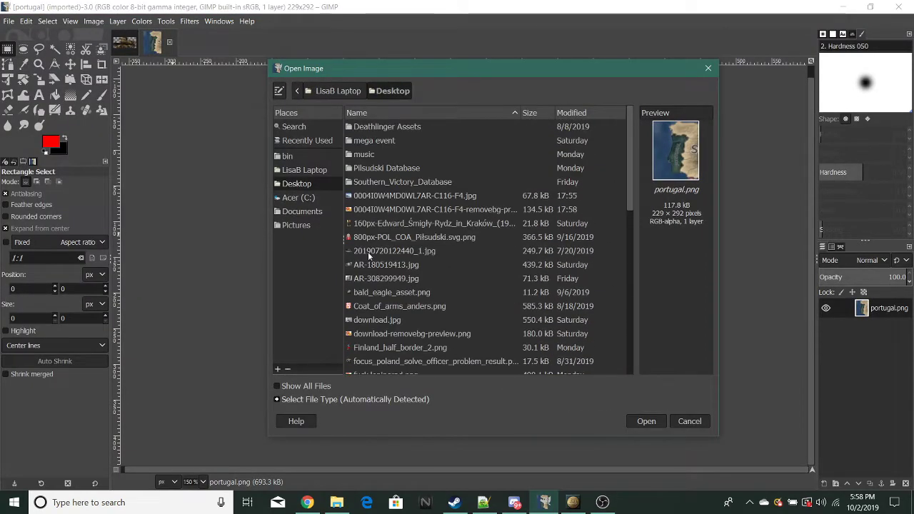
double_click(362, 209)
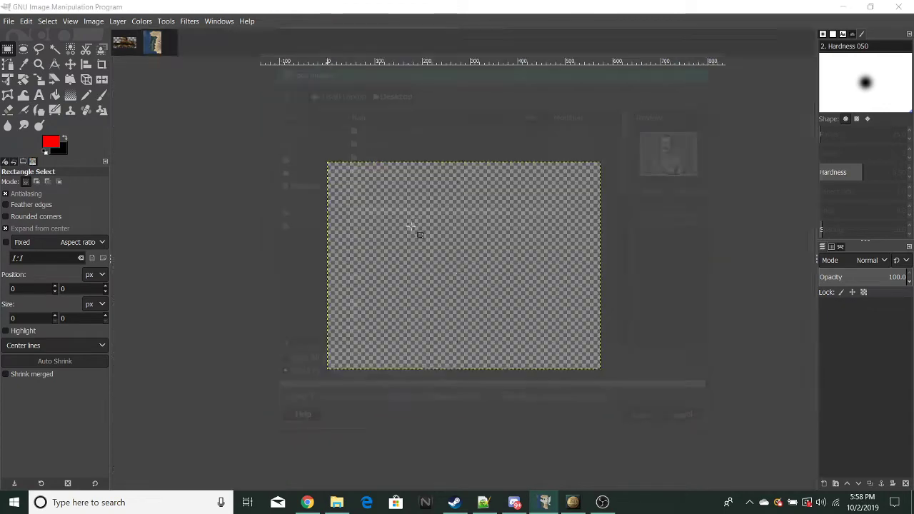
scroll(463, 346, "up", 1)
- Crop the portrait to head and shoulders, first to 349×342, then narrower to 325×342
key("shift+c")
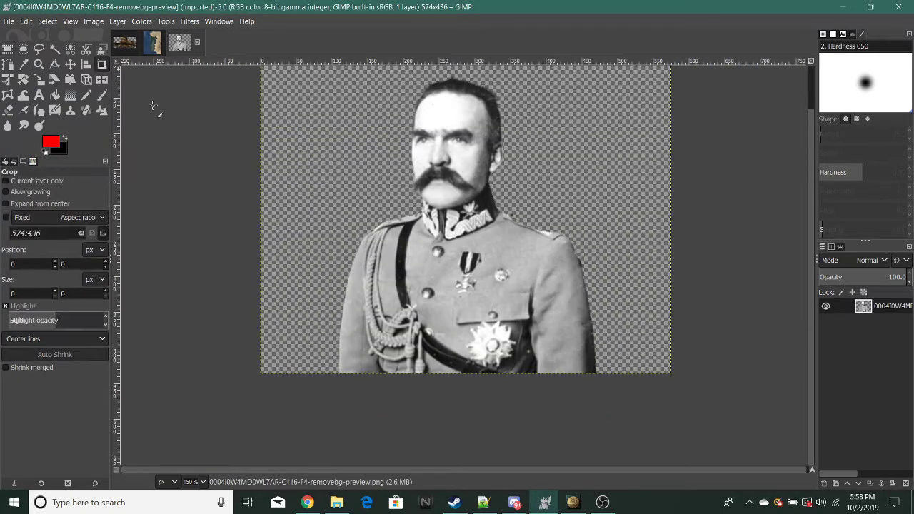
left_click_drag(315, 87, 564, 354)
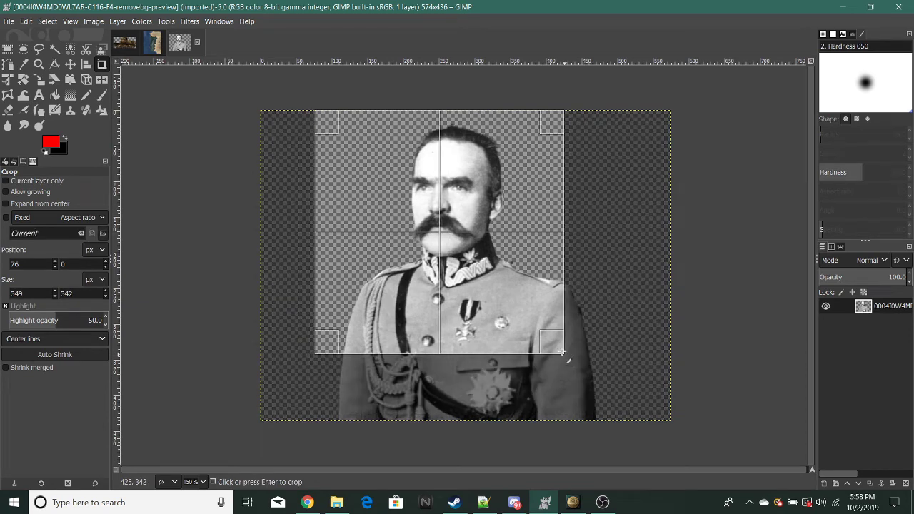
left_click(557, 352)
key("1")
left_click_drag(393, 167, 599, 380)
key("Return")
scroll(544, 327, "down", 4)
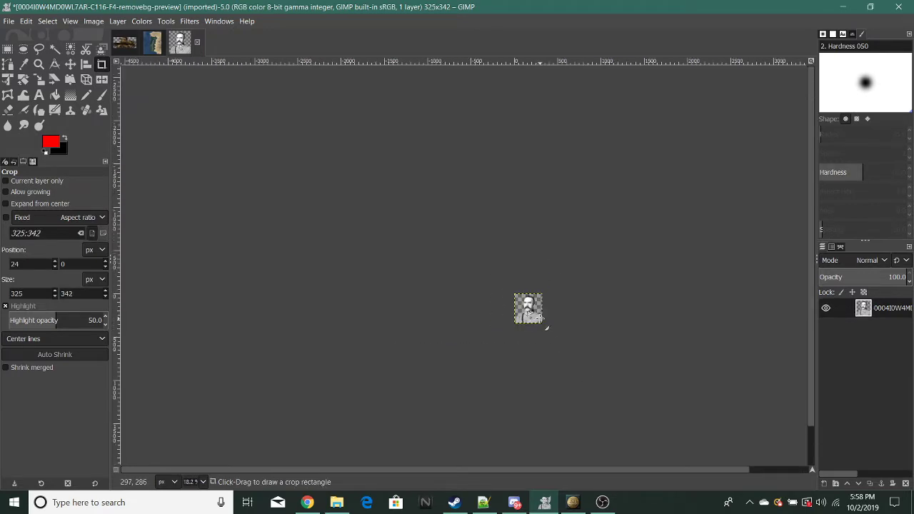
scroll(528, 325, "up", 7)
scroll(514, 325, "down", 2)
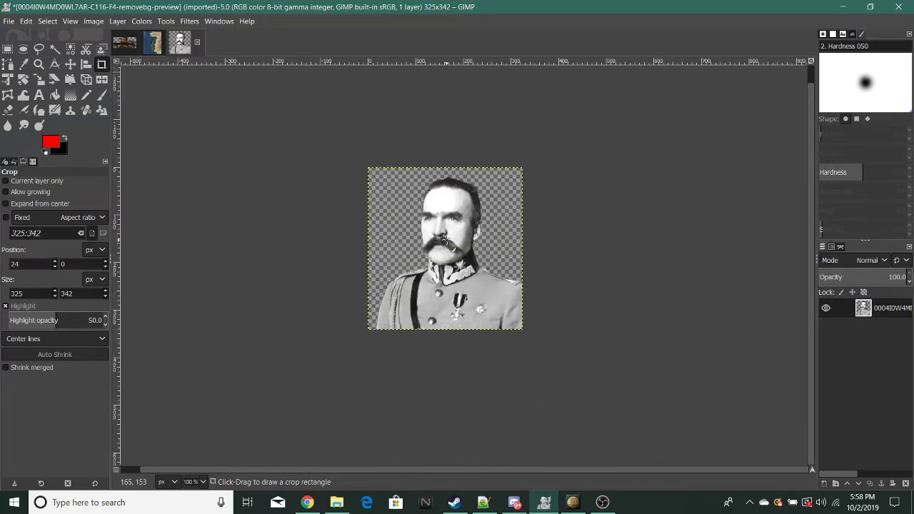
scroll(514, 325, "up", 3)
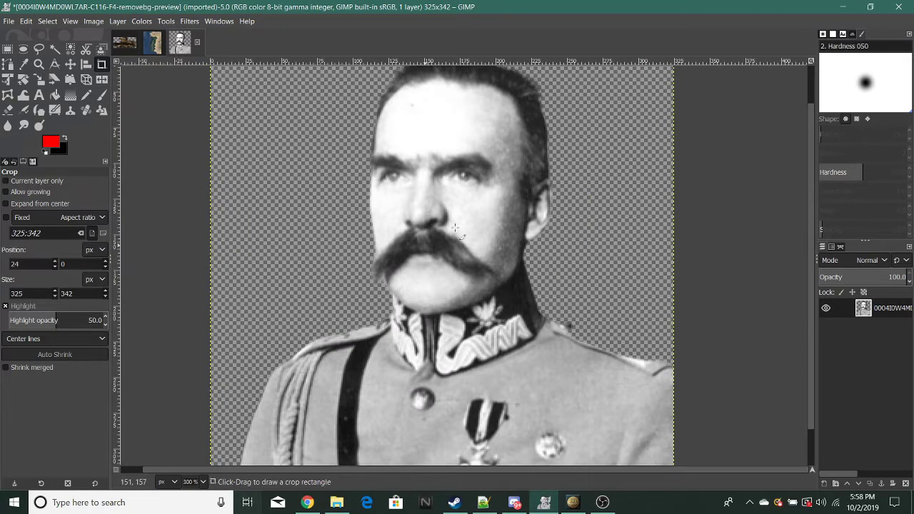
scroll(457, 243, "down", 5)
- Cut the portrait, add an empty finland layer, and paste the portrait back as floating
scroll(476, 279, "up", 5)
key("ctrl+x")
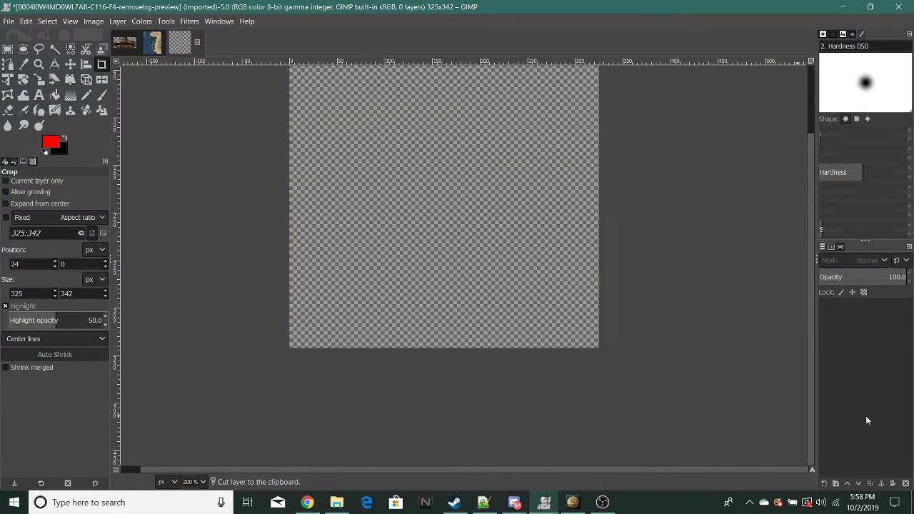
right_click(865, 415)
left_click(835, 91)
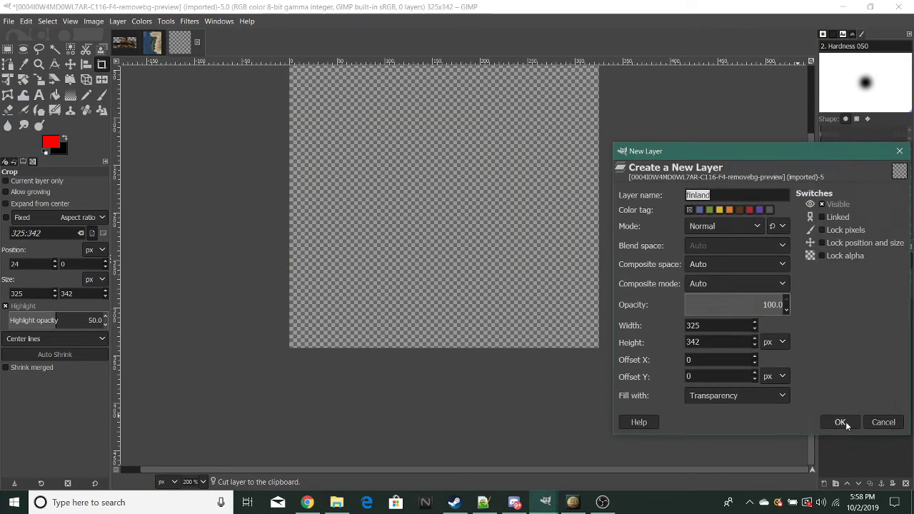
left_click(845, 421)
key("ctrl+v")
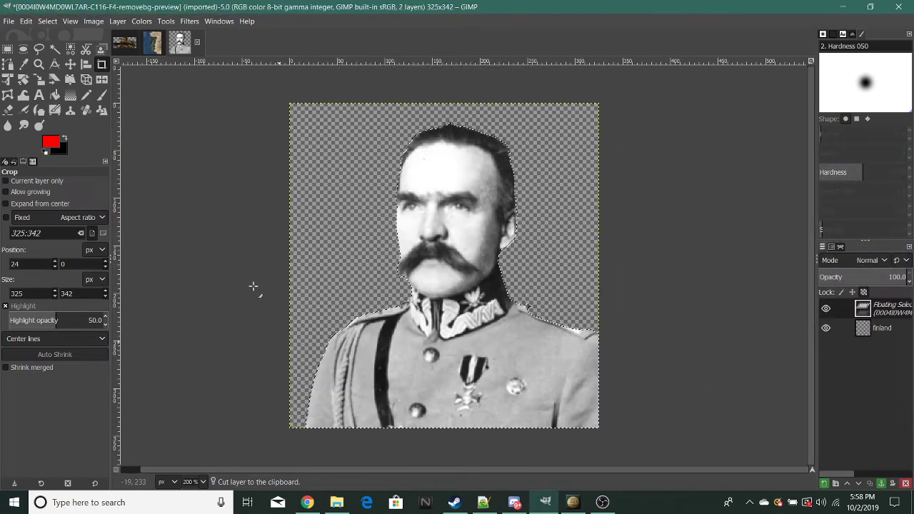
- Scale the pasted portrait down to 77×81 and reposition it
left_click(39, 79)
left_click(574, 251)
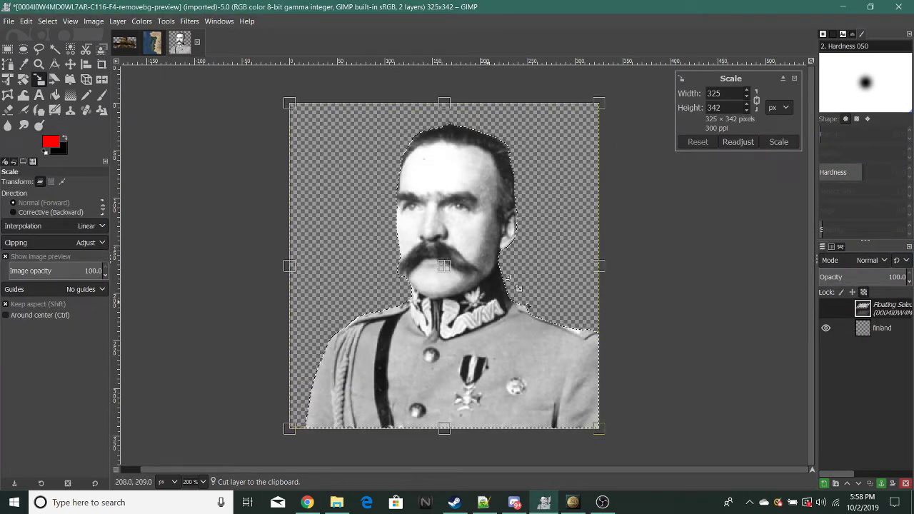
left_click_drag(574, 251, 437, 262)
left_click_drag(479, 215, 466, 232)
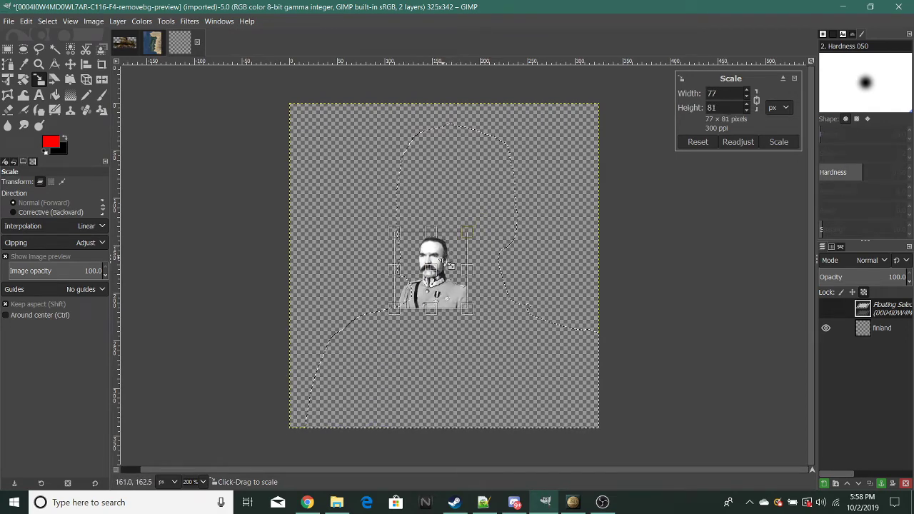
left_click(778, 141)
key("3")
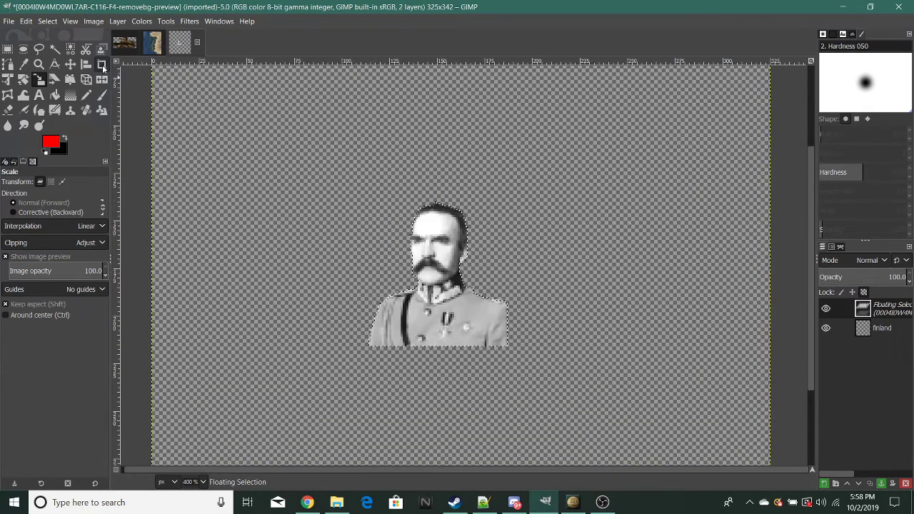
- Anchor the portrait into the finland layer, then try and cancel foreground extraction and scaling
key("q")
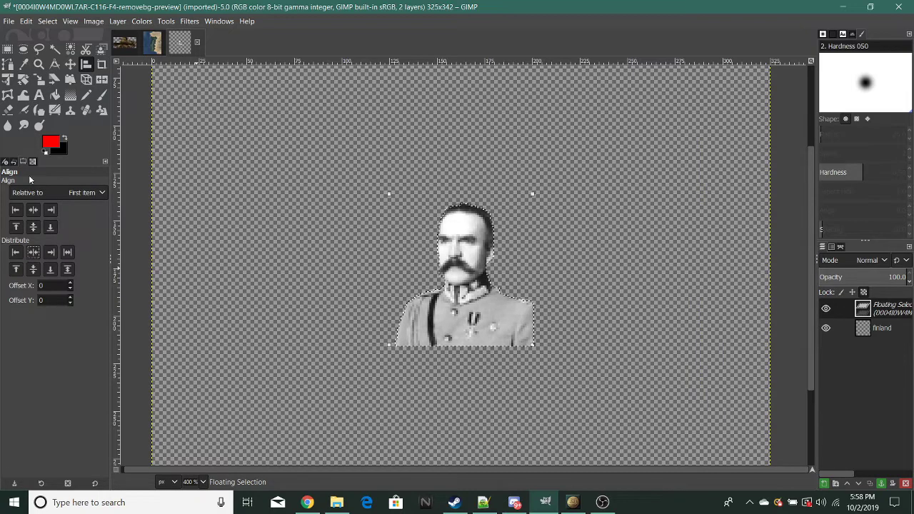
left_click(7, 49)
left_click(272, 180)
left_click(101, 48)
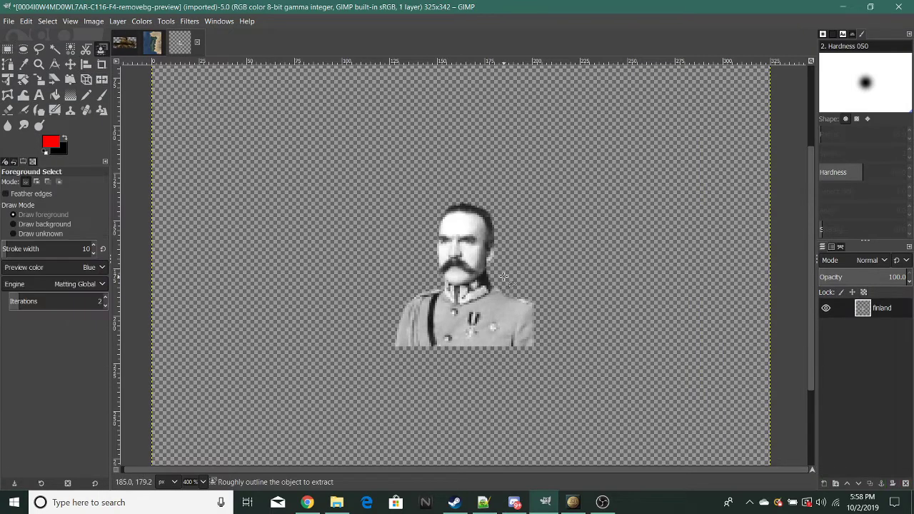
left_click(345, 187)
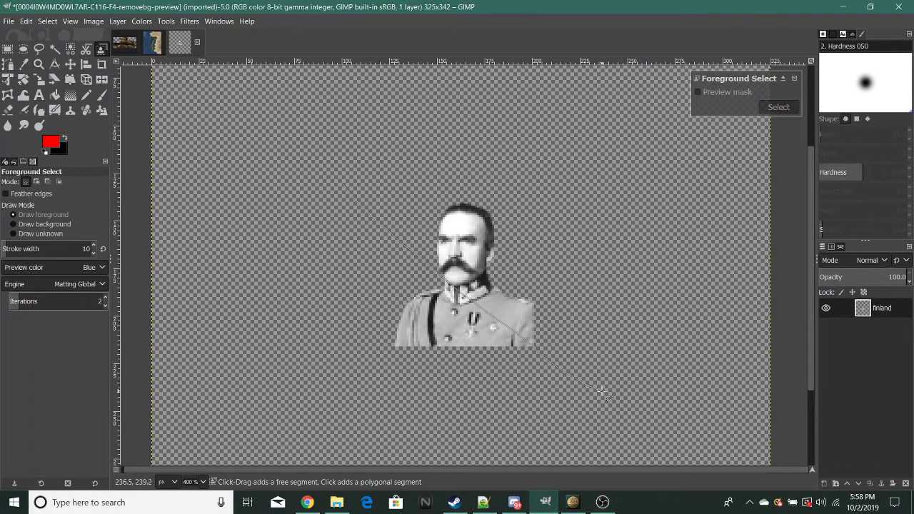
left_click(793, 79)
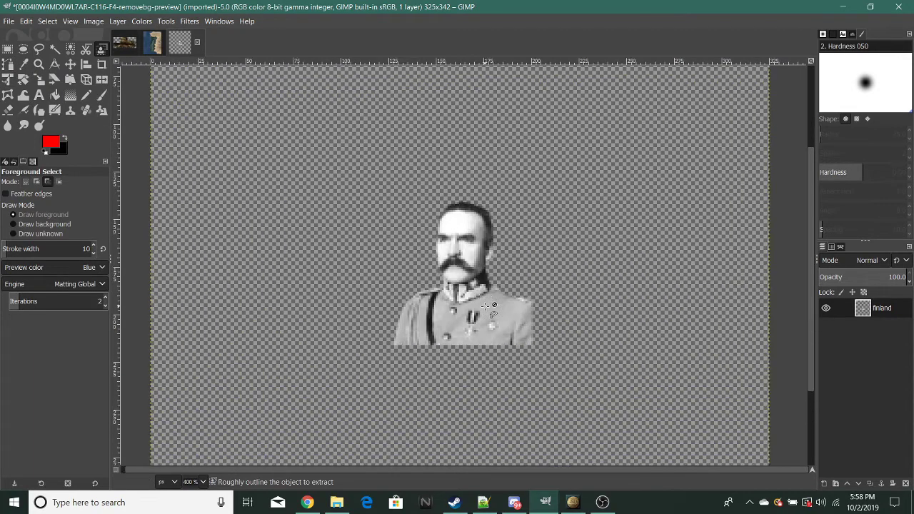
left_click(39, 79)
left_click(580, 277)
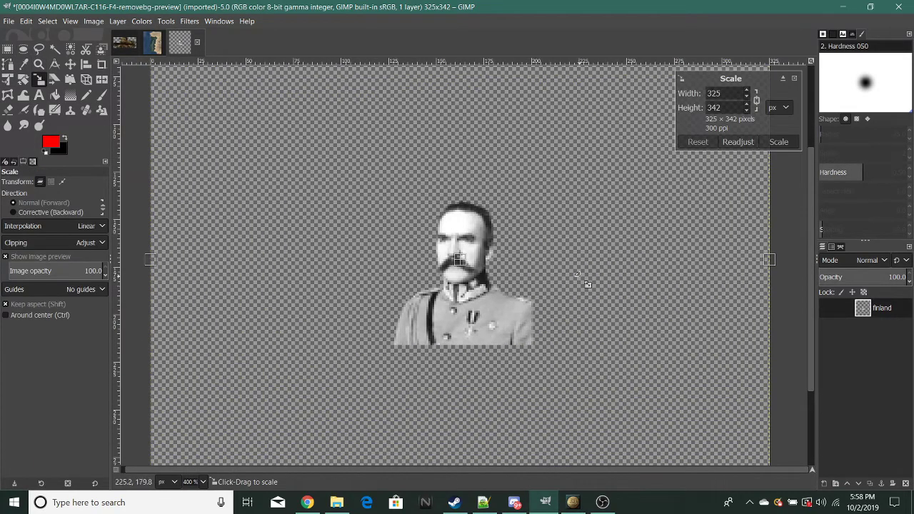
left_click(794, 79)
- Paste the portrait again and scale it down to about 88×93, moving it up and left
key("ctrl+v")
key("2")
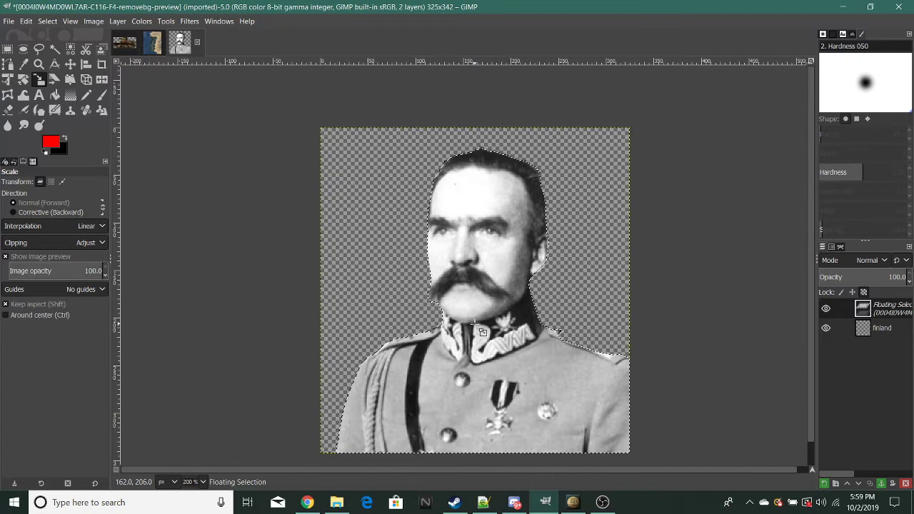
left_click_drag(482, 332, 307, 144)
left_click_drag(387, 196, 455, 255)
left_click_drag(536, 332, 511, 321)
scroll(491, 315, "up", 1)
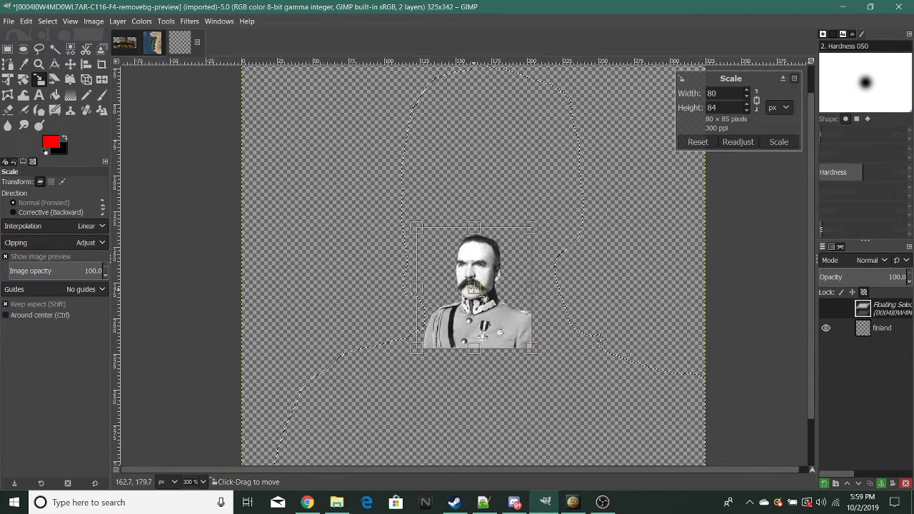
left_click_drag(466, 280, 447, 271)
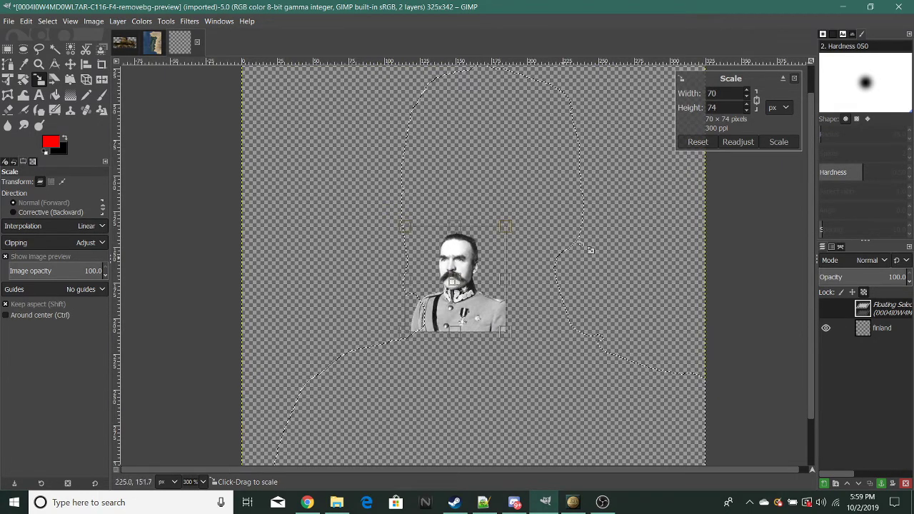
left_click(778, 142)
- Centre the scaled portrait horizontally on the canvas and anchor it into the finland layer
left_click(86, 64)
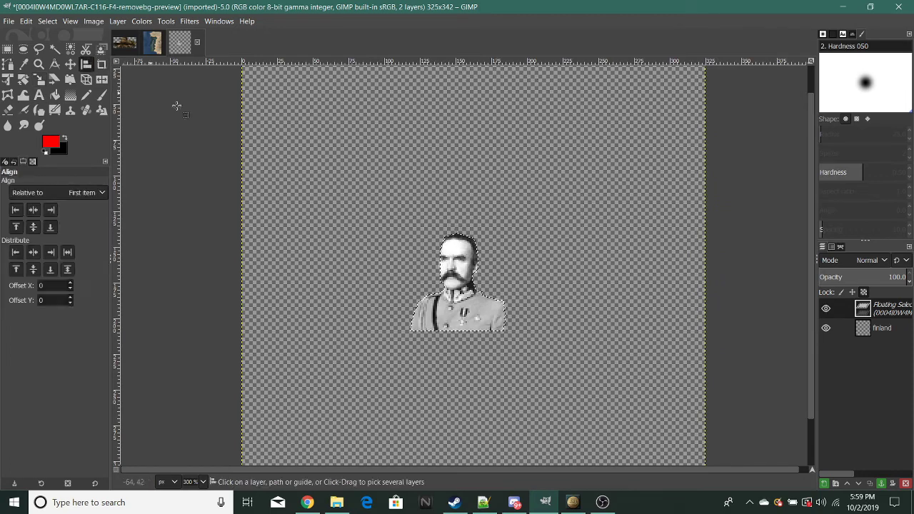
left_click(460, 267)
left_click(33, 251)
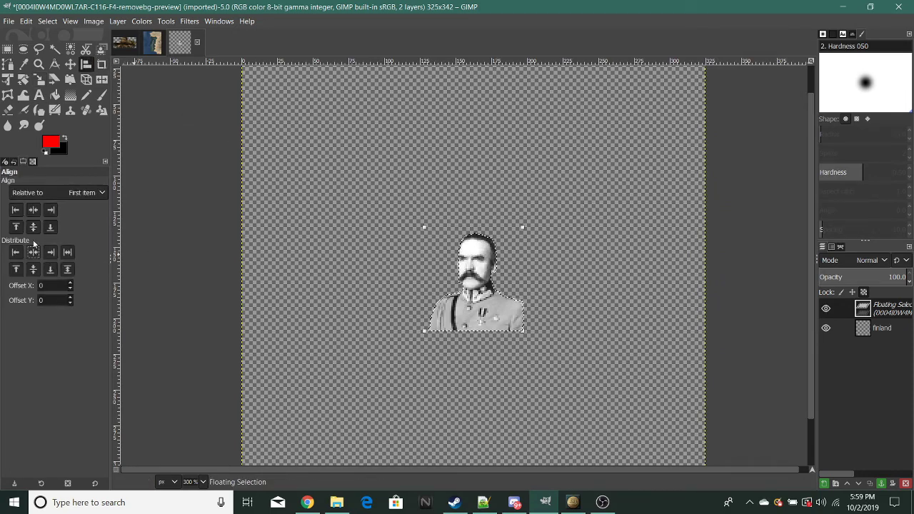
left_click(7, 49)
left_click(332, 262)
- Crop the canvas to a 103×103 square around the portrait and fit it to the window
key("shift+c")
scroll(424, 264, "up", 1)
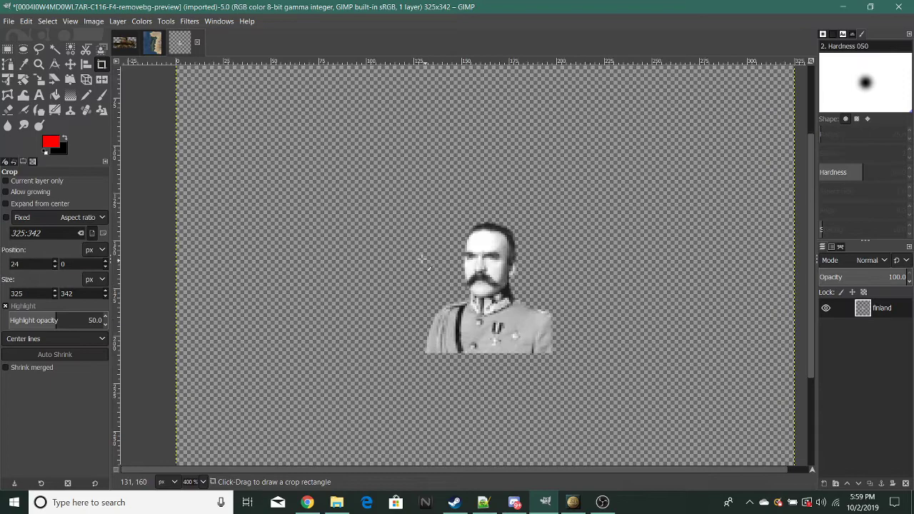
left_click_drag(374, 189, 595, 384)
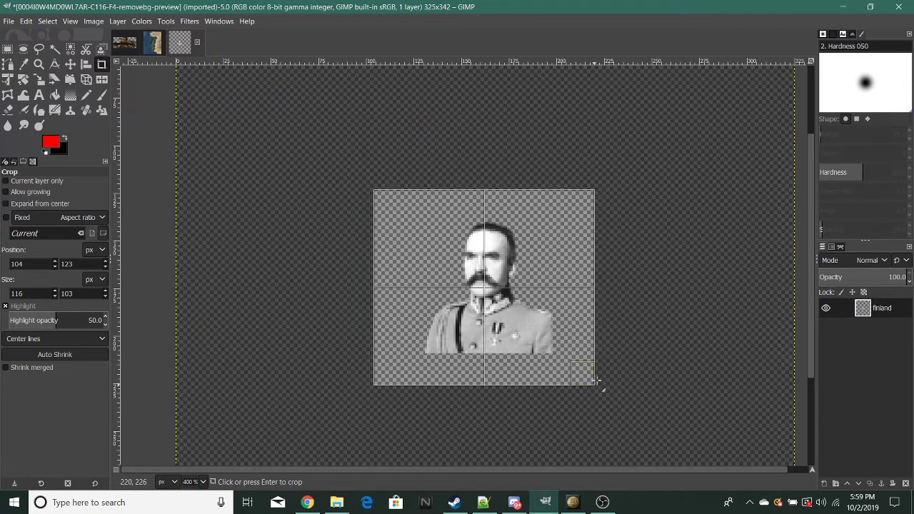
left_click_drag(386, 291, 408, 291)
left_click_drag(573, 297, 569, 297)
key("Return")
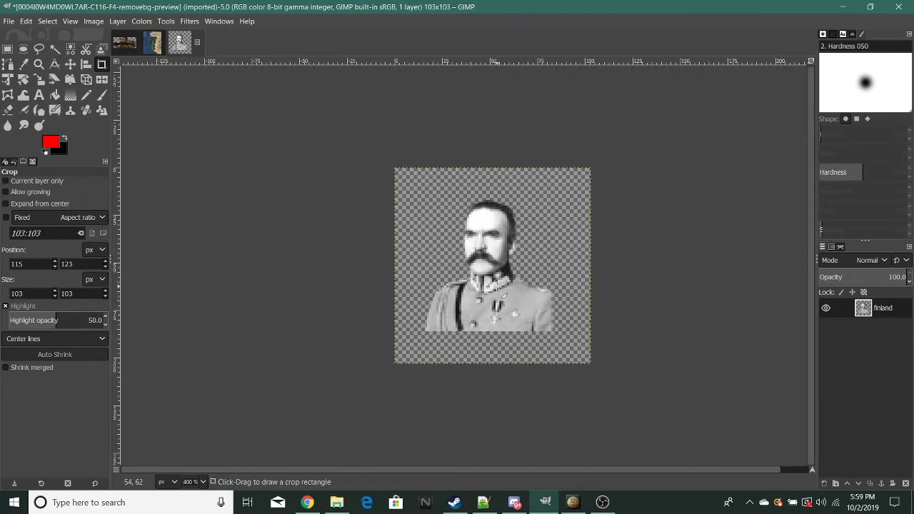
key("1")
key("shift+ctrl+j")
- Copy the portrait layer and begin adding a new layer
key("ctrl+c")
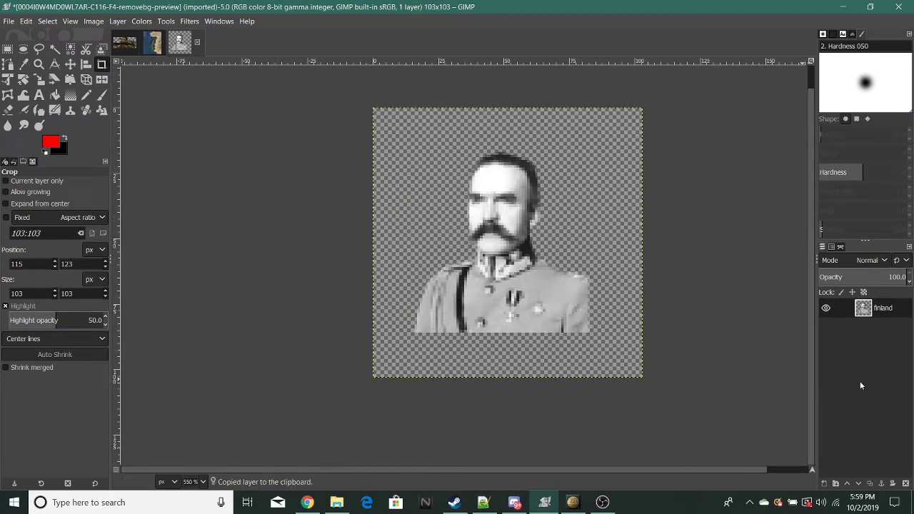
right_click(860, 381)
left_click(830, 83)
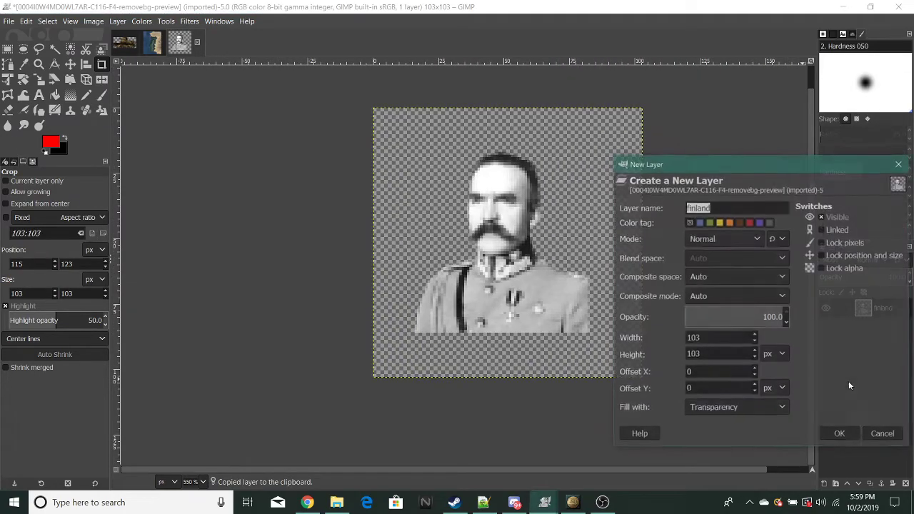
- Paste the portrait into the new layer, paint it solid black with a size-97 brush, and anchor it
left_click(841, 432)
key("ctrl+v")
key("x")
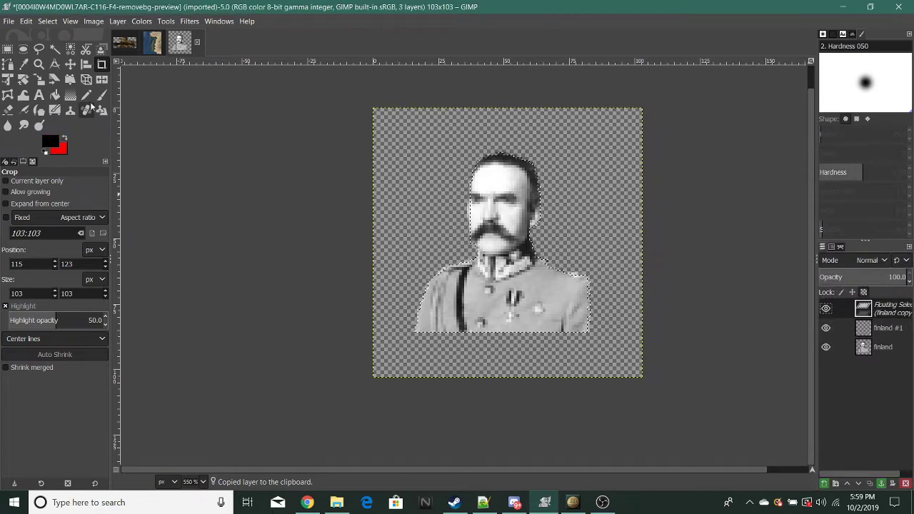
left_click(102, 95)
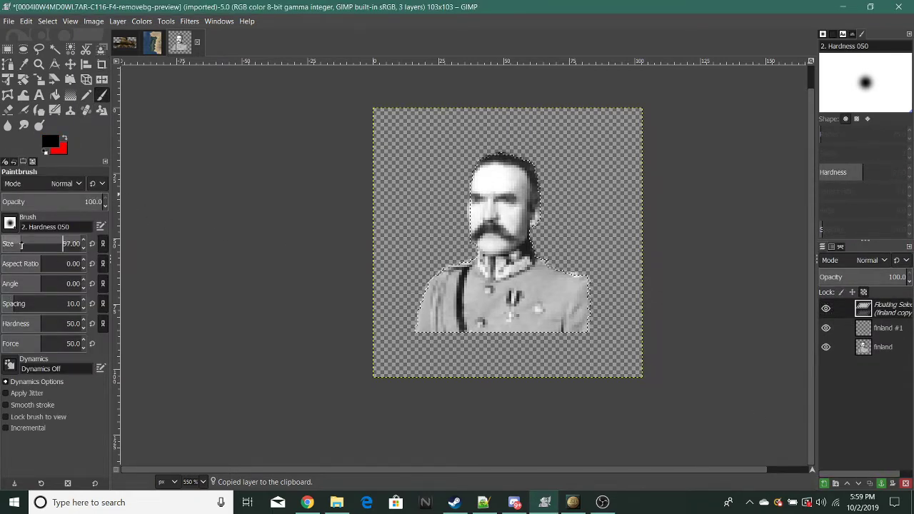
left_click(63, 244)
mouse_move(438, 240)
left_mouse_down()
mouse_move(402, 240)
mouse_move(652, 204)
mouse_move(594, 242)
left_mouse_up()
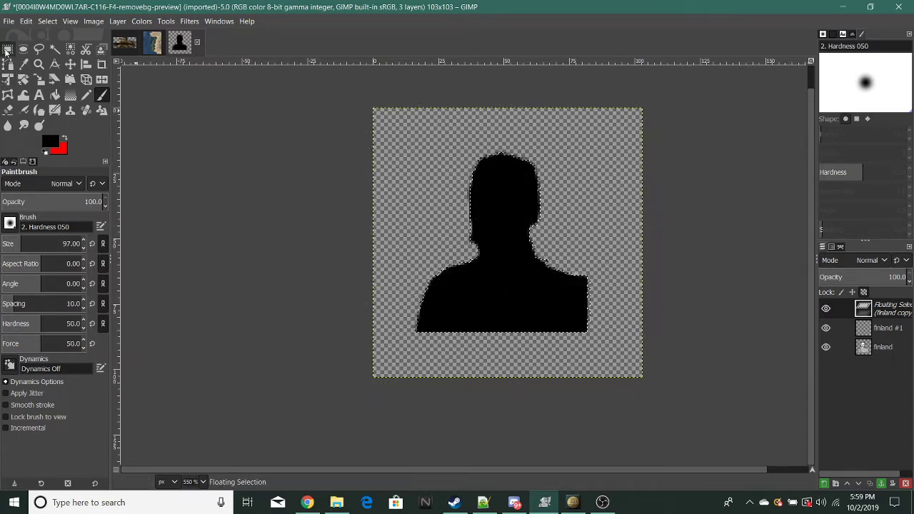
key("r")
left_click(184, 169)
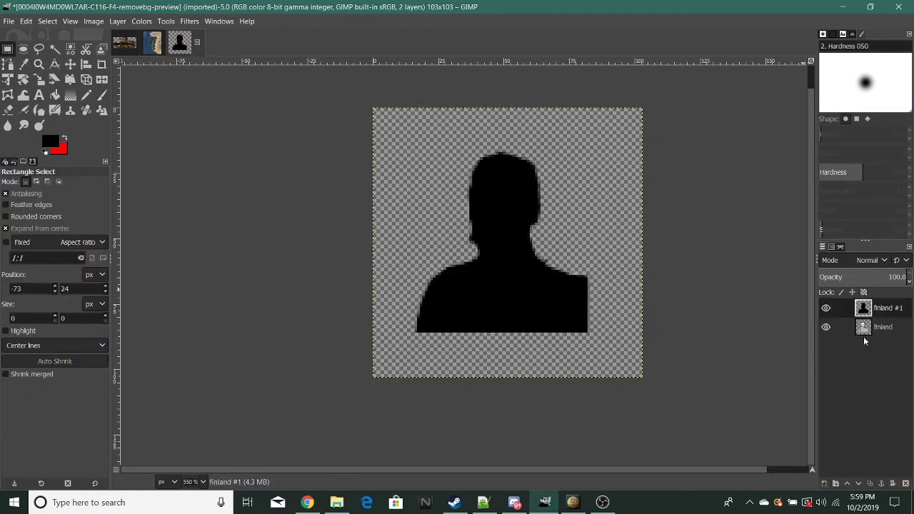
- Copy the black silhouette onto another new transparent layer, finland #2
key("ctrl+c")
right_click(866, 427)
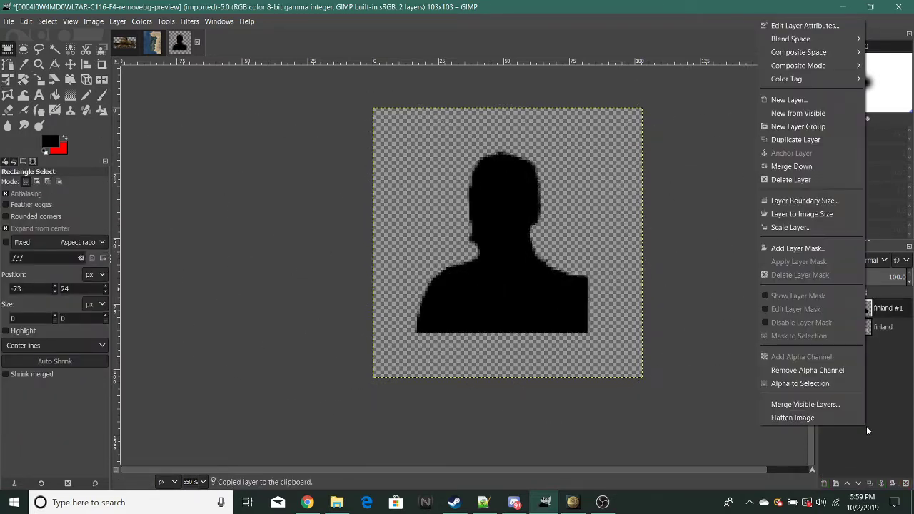
left_click(796, 102)
left_click(836, 279)
key("ctrl+v")
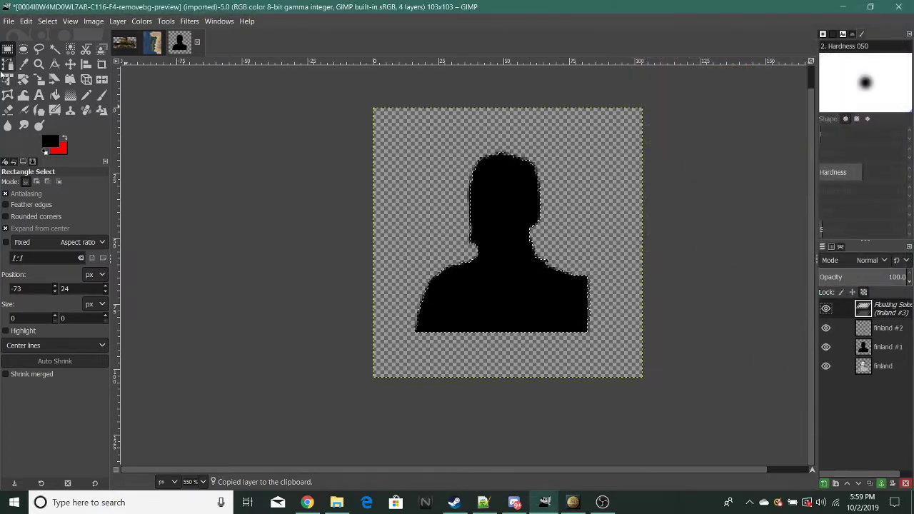
key("ctrl+h")
- Gaussian-blur the silhouette by 1.5, merge it down, and move it beneath the portrait
left_click(189, 20)
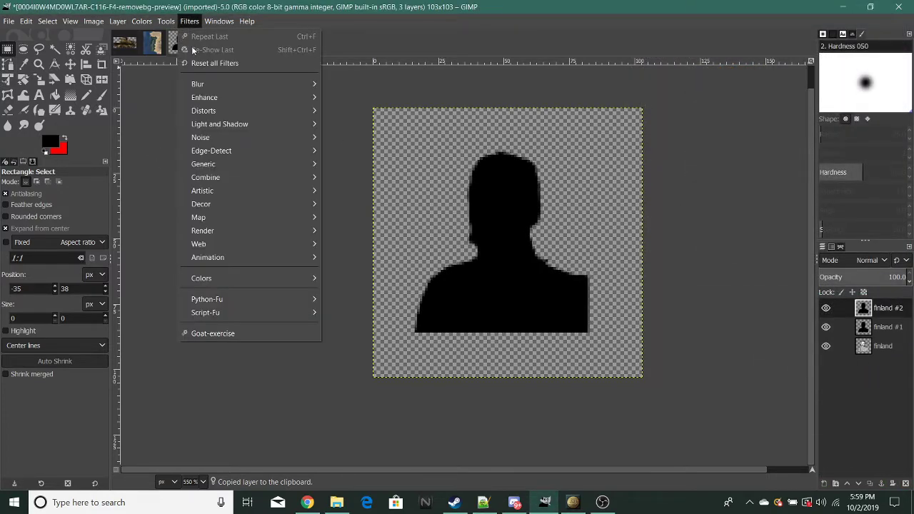
mouse_move(314, 84)
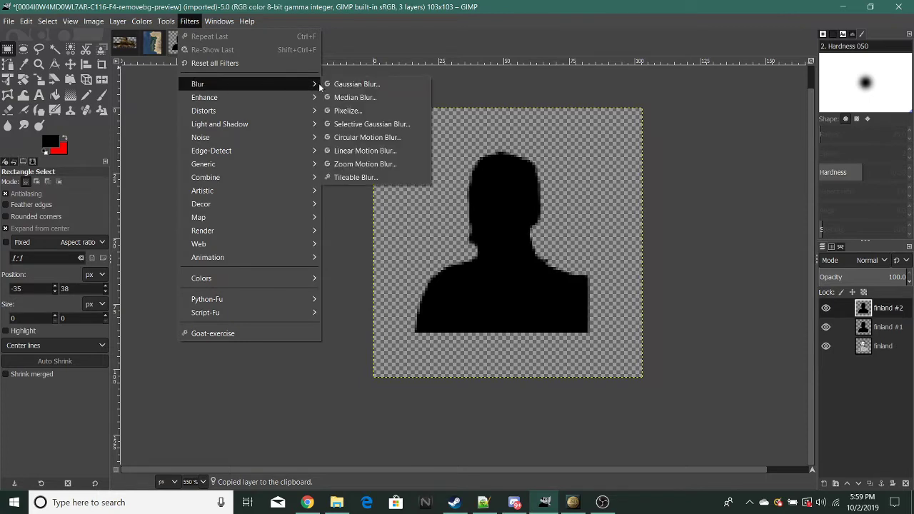
left_click(356, 85)
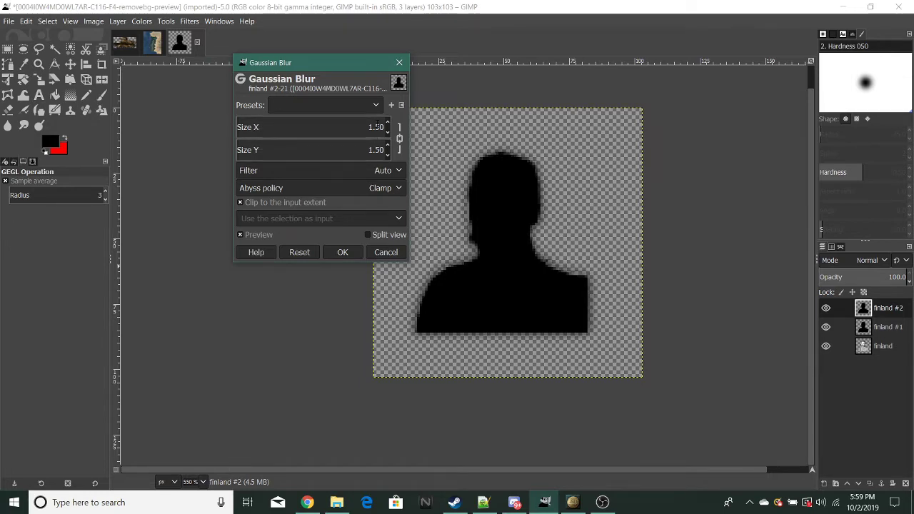
left_click(342, 252)
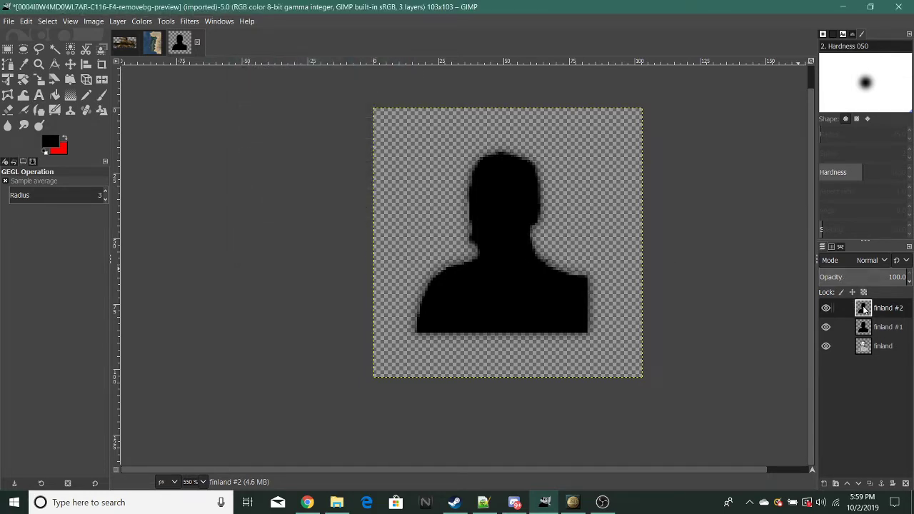
right_click(860, 308)
left_click(788, 149)
left_click_drag(862, 307, 844, 332)
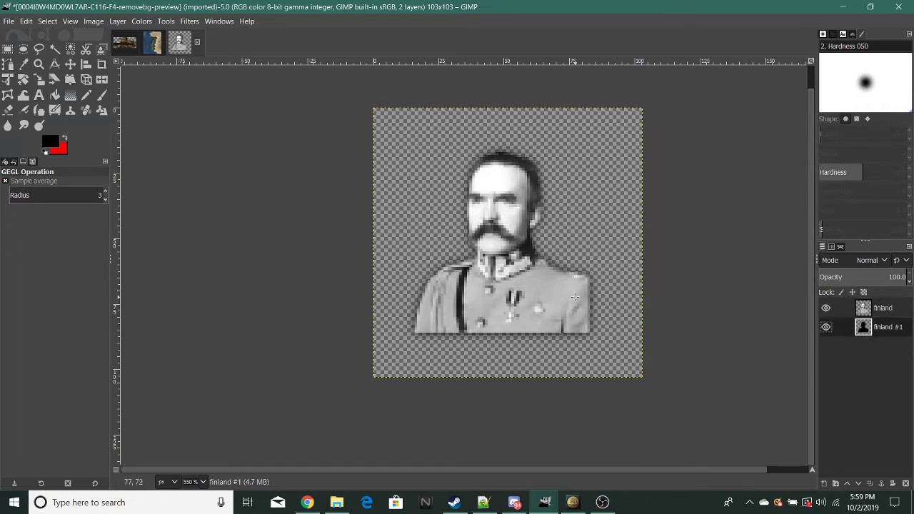
- Zoom in, paste a copy of the portrait, then discard the extra floating layer
scroll(575, 297, "down", 4)
scroll(564, 307, "up", 8)
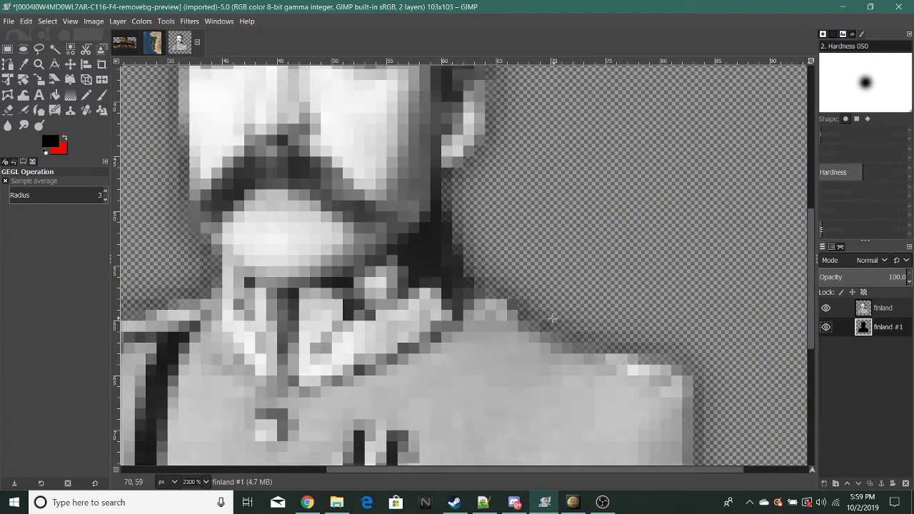
scroll(485, 271, "down", 3)
key("ctrl+c")
key("ctrl+v")
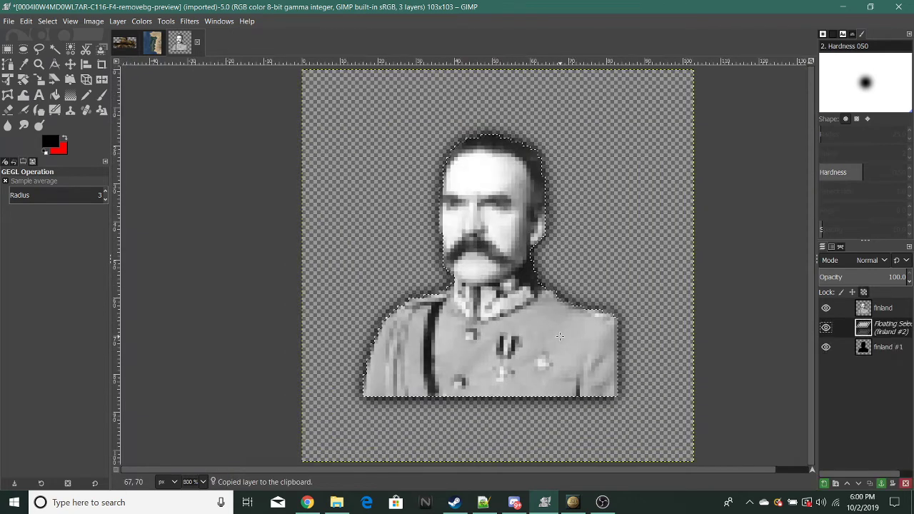
key("ctrl+h")
key("r")
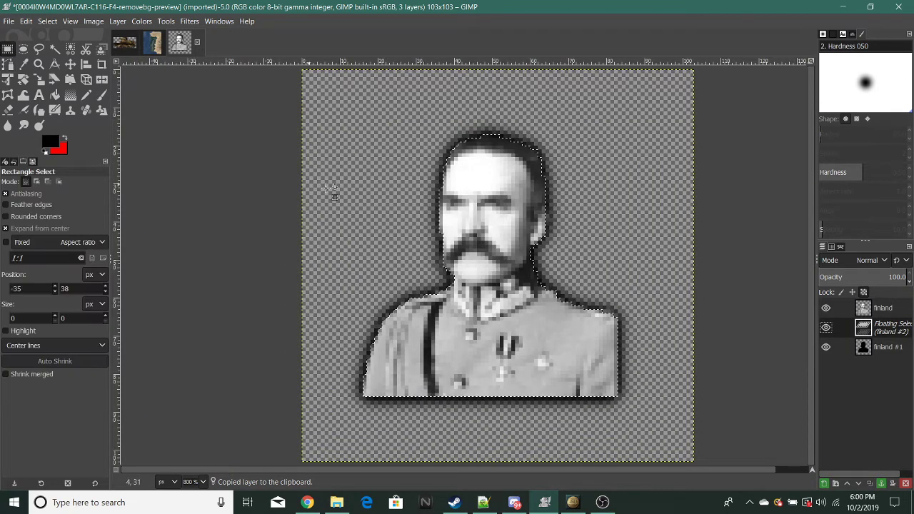
- Open the Filters menu and browse over to the Image > Mode submenu
scroll(560, 336, "down", 5)
scroll(568, 341, "up", 5)
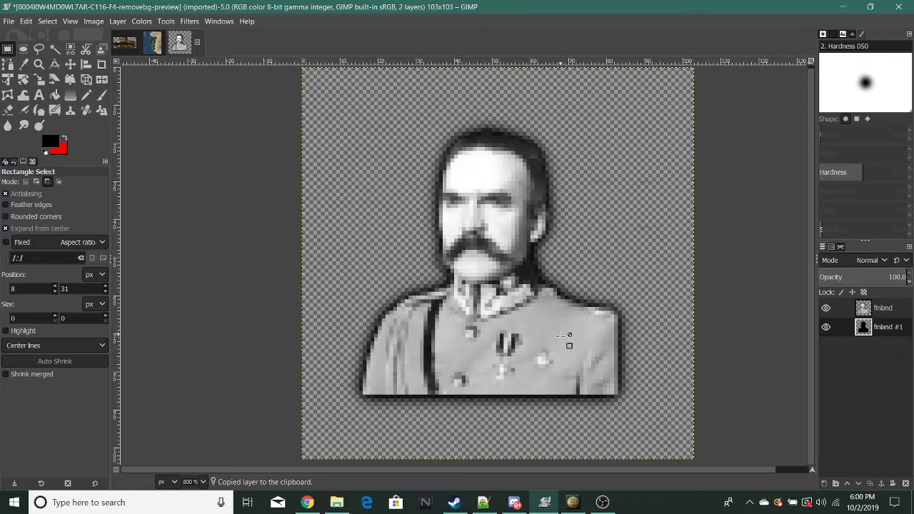
scroll(550, 319, "down", 5)
scroll(552, 322, "up", 5)
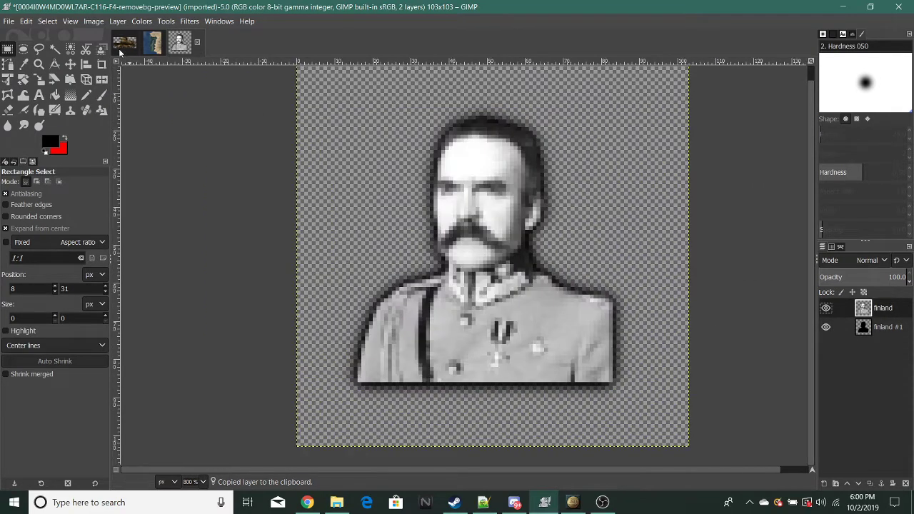
left_click(189, 21)
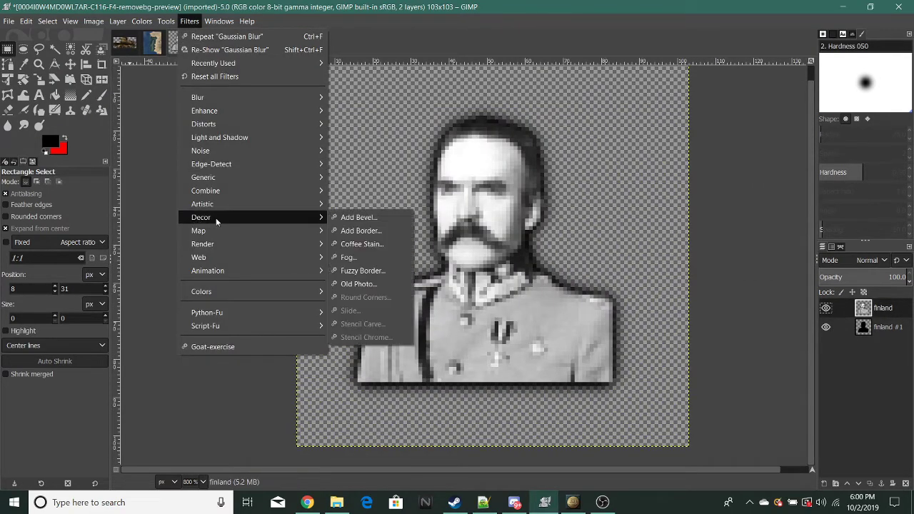
mouse_move(78, 21)
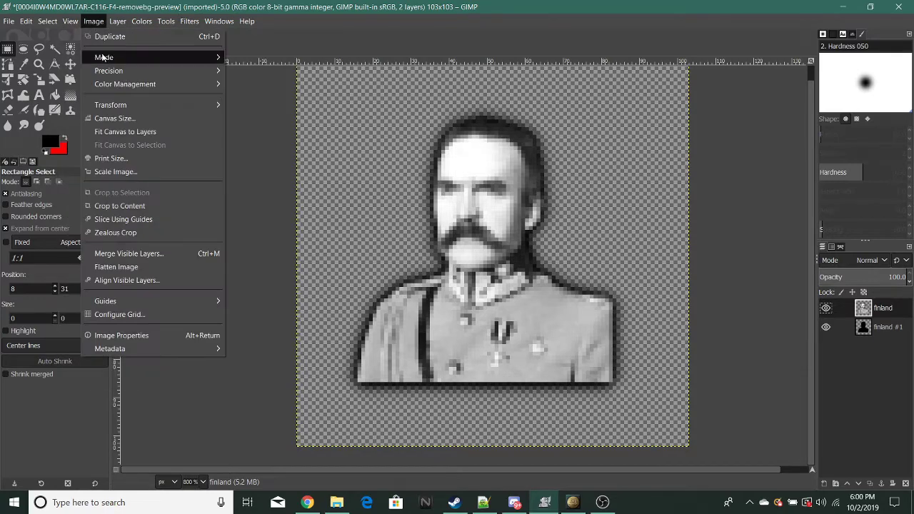
mouse_move(107, 57)
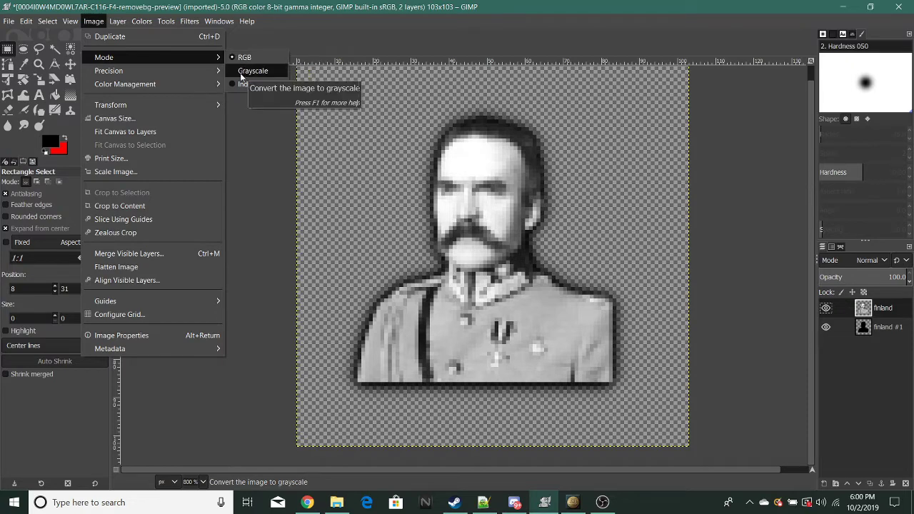
- Apply Decor > Add Bevel to the portrait with thickness 6 and Work on copy off
mouse_move(189, 21)
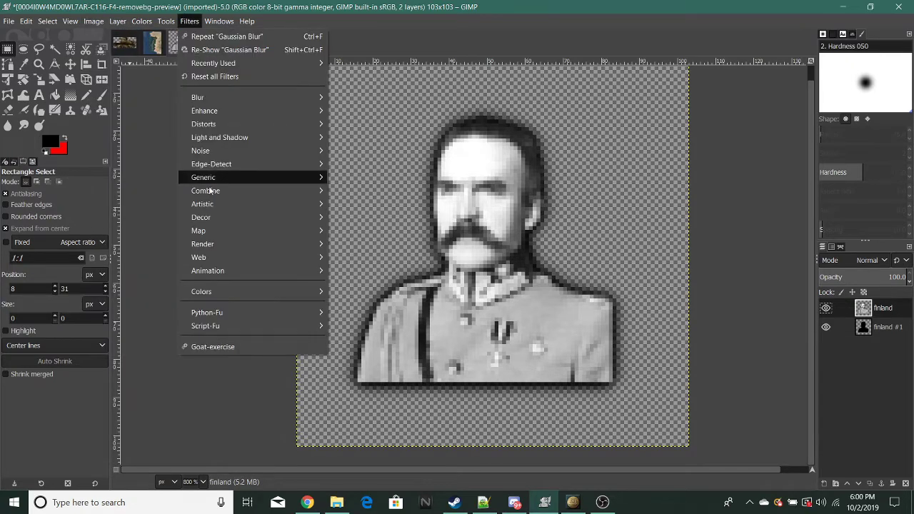
mouse_move(244, 215)
left_click(343, 217)
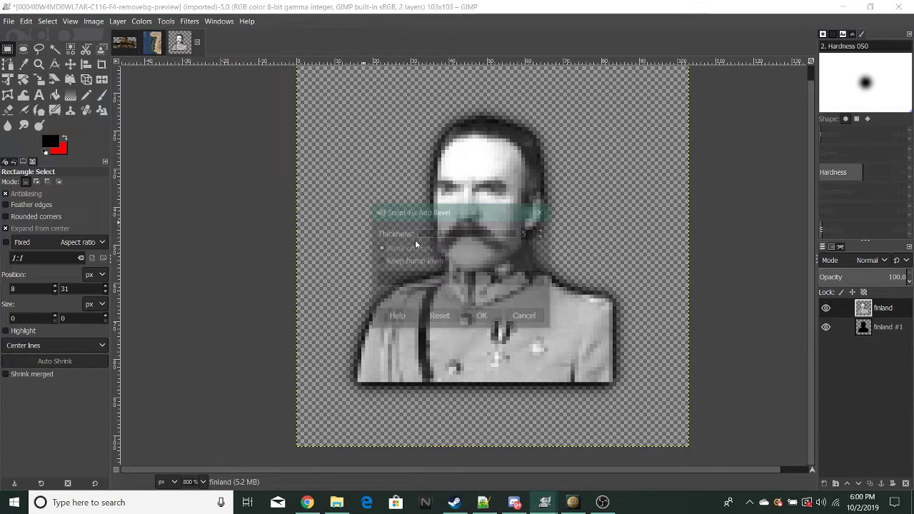
scroll(529, 322, "down", 1, "ctrl")
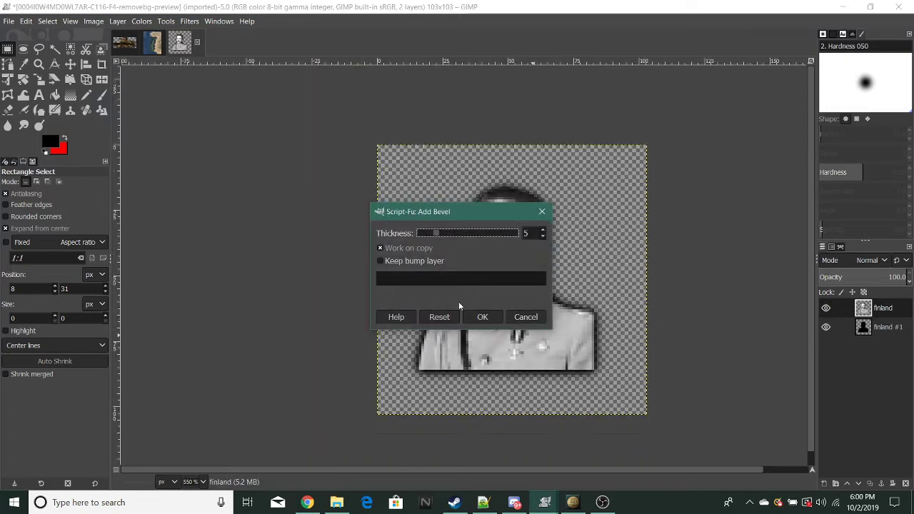
left_click(380, 249)
left_click_drag(428, 215, 200, 180)
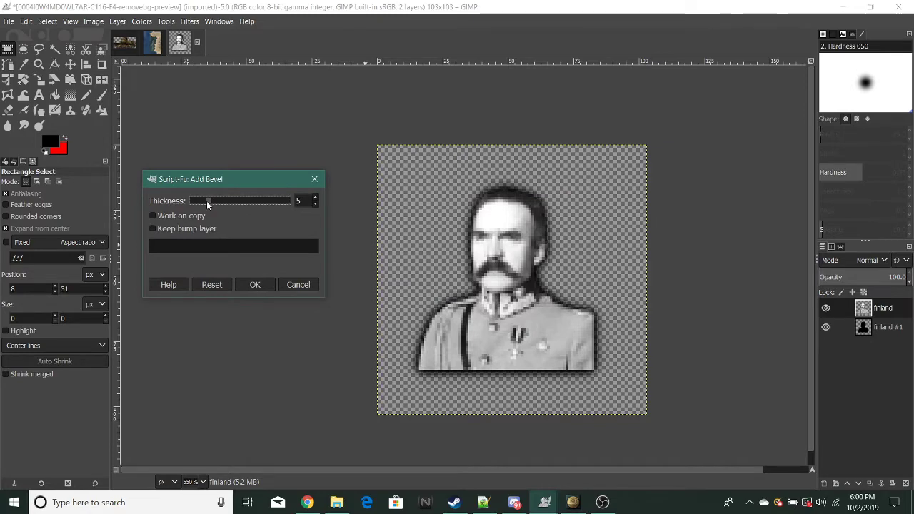
left_click(261, 285)
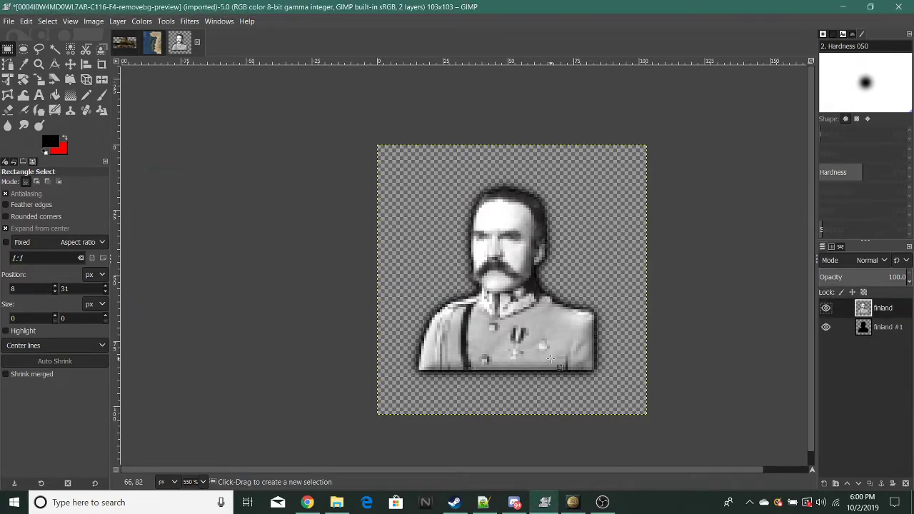
scroll(550, 358, "down", 2, "ctrl")
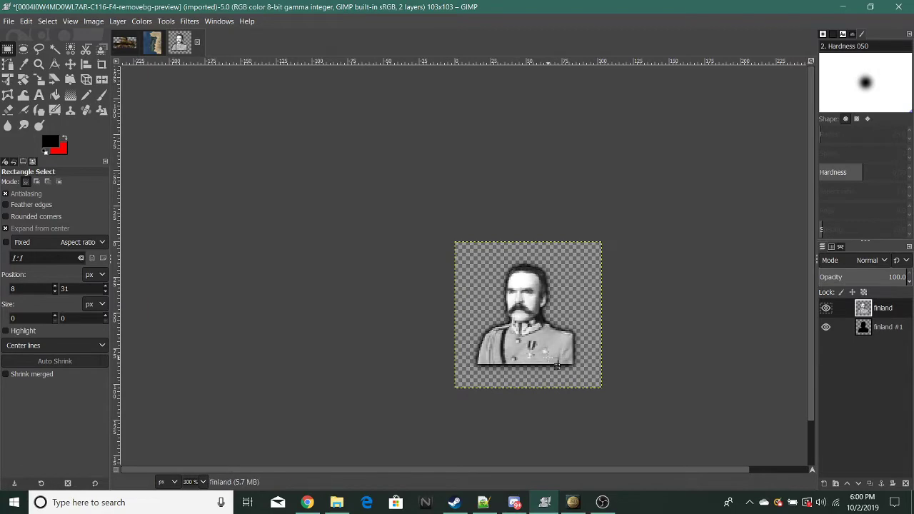
scroll(556, 365, "down", 3, "ctrl")
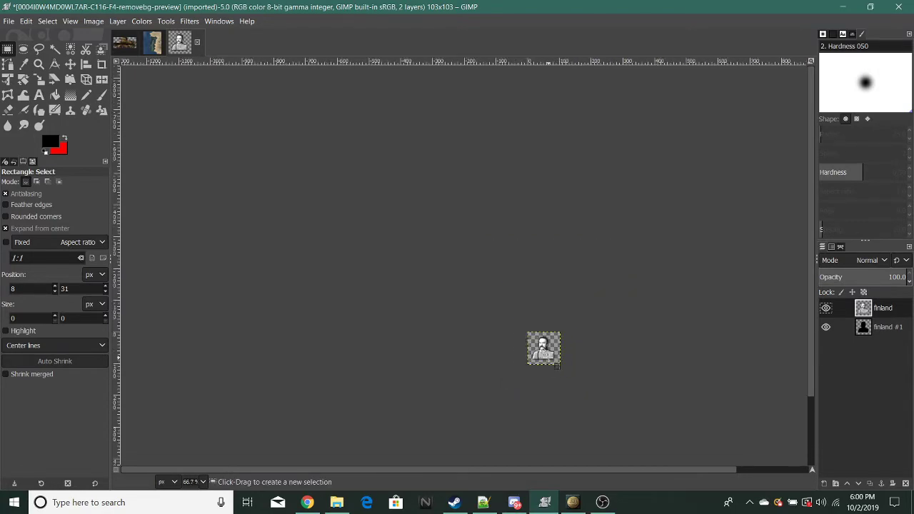
scroll(556, 365, "up", 5, "ctrl")
- Copy the bevelled portrait and paste it over a new transparent layer, finland #2
key("ctrl+c")
right_click(850, 386)
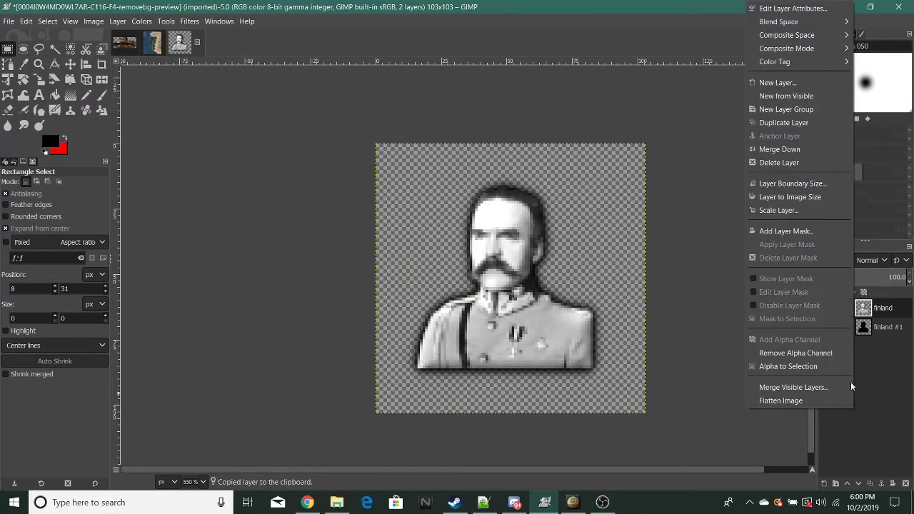
left_click(776, 82)
left_click(835, 280)
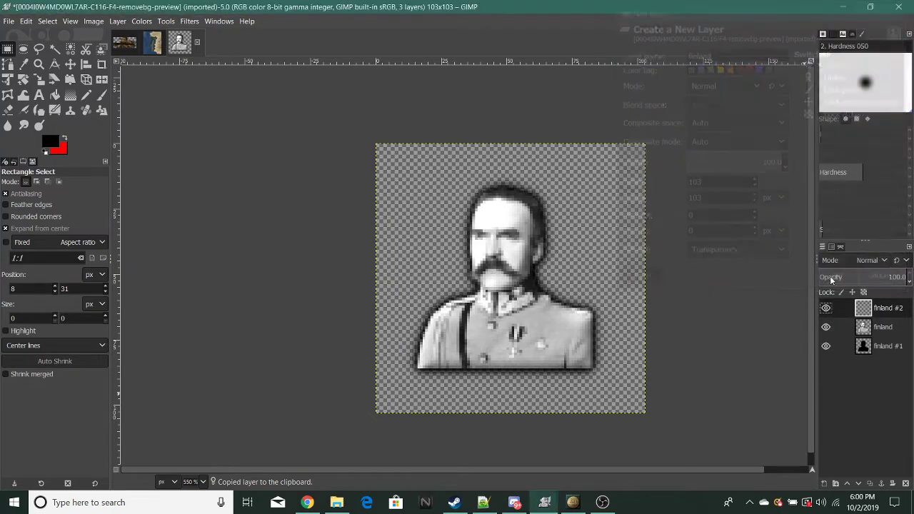
key("ctrl+v")
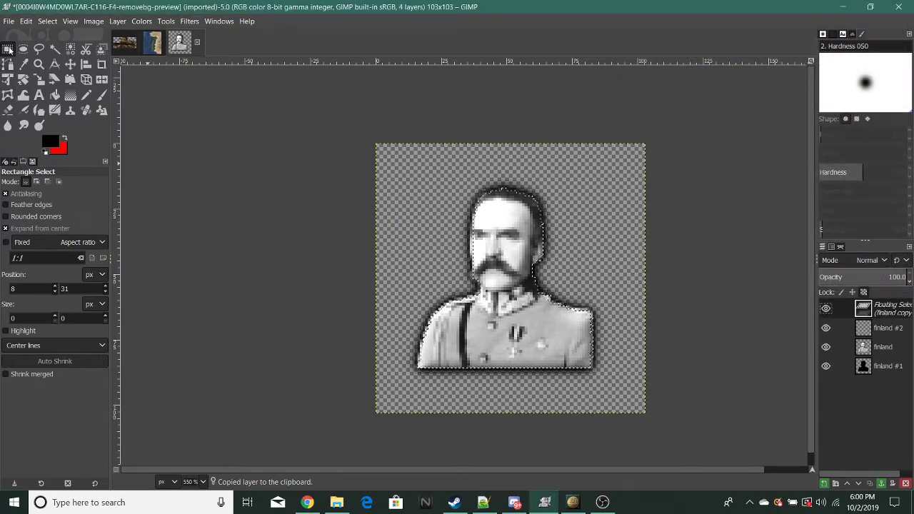
- Anchor the portrait into finland #2 and emboss it with a lowered light elevation
left_click(235, 285)
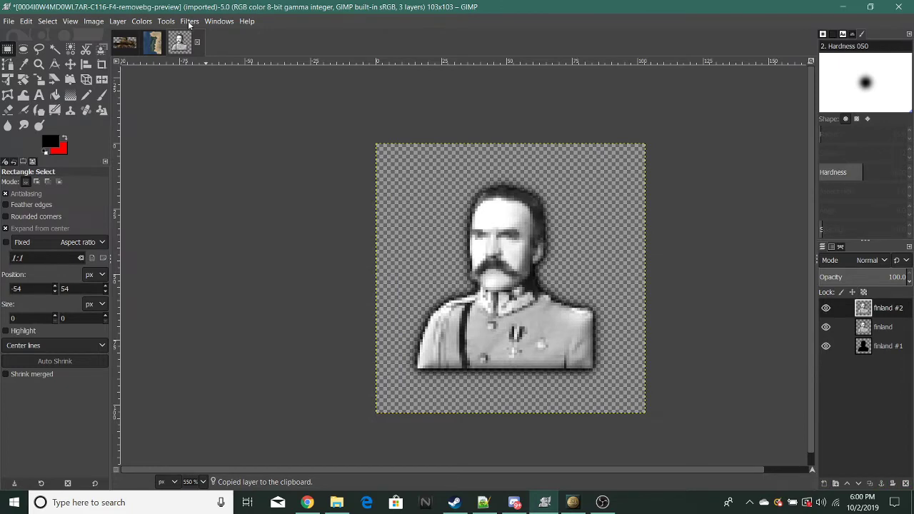
left_click(190, 21)
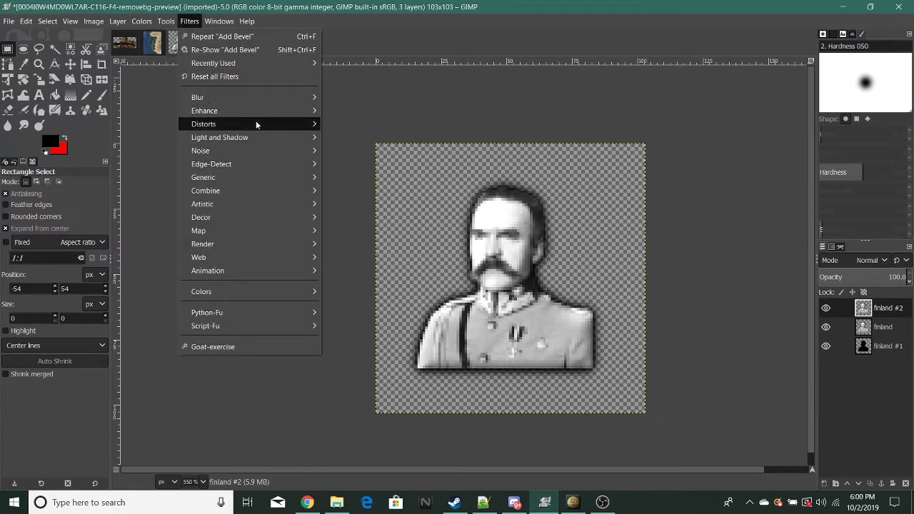
mouse_move(303, 124)
left_click(350, 137)
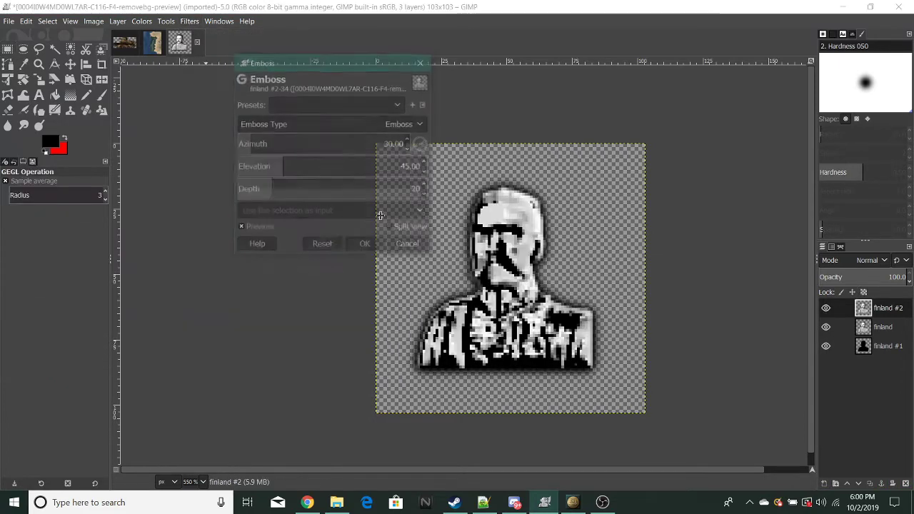
left_click(274, 169)
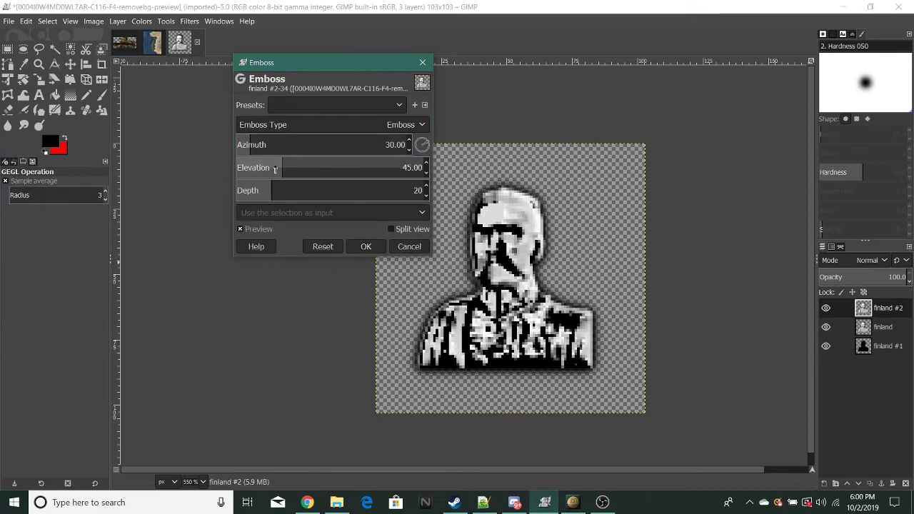
left_click(366, 246)
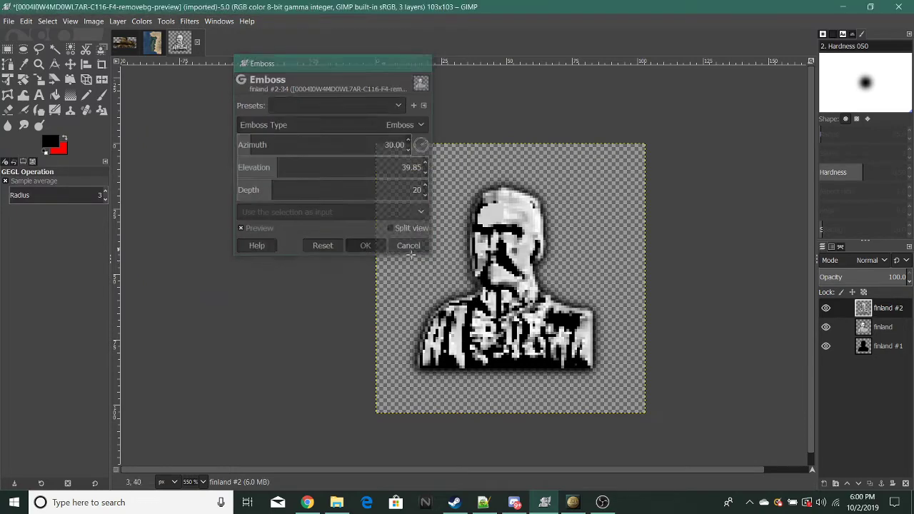
- Blend finland #2 in Multiply mode at about 33% opacity
left_click(871, 260)
left_click(815, 191)
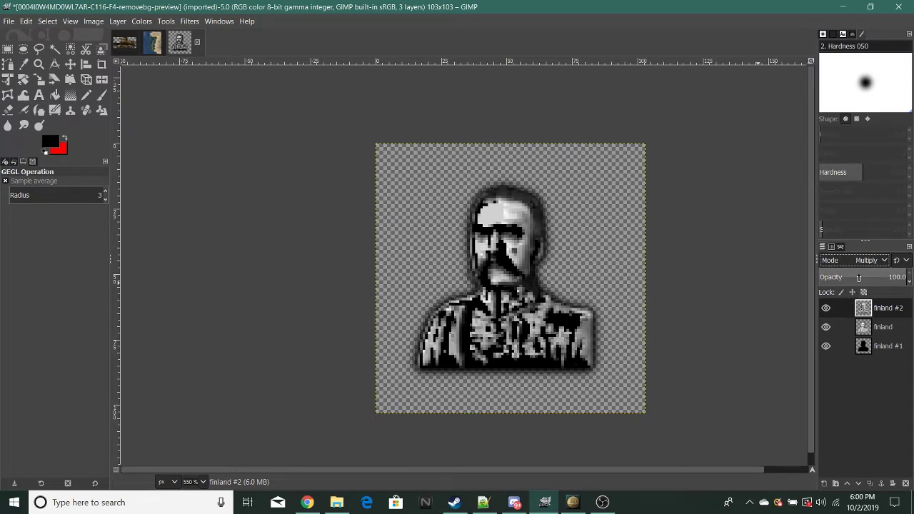
left_click_drag(859, 278, 844, 277)
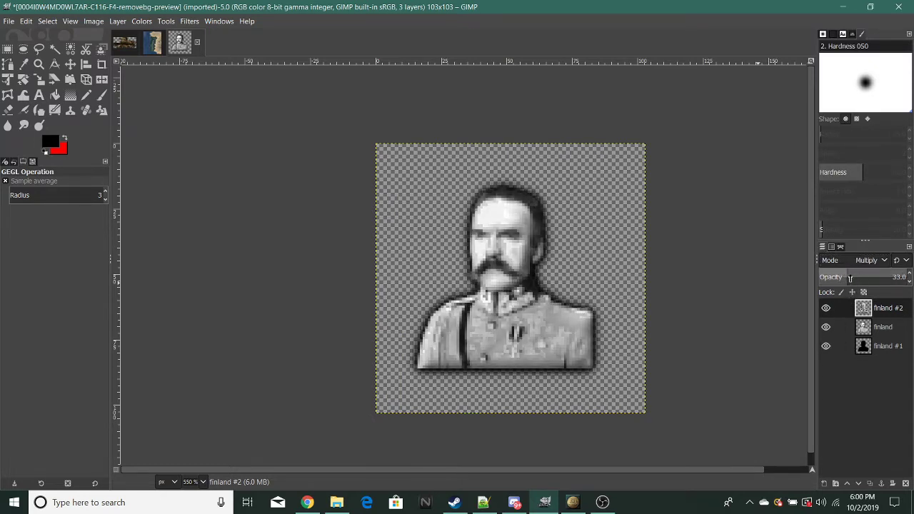
- Lower the embossed finland #2 layer's opacity to about 24.3%
left_click(7, 48)
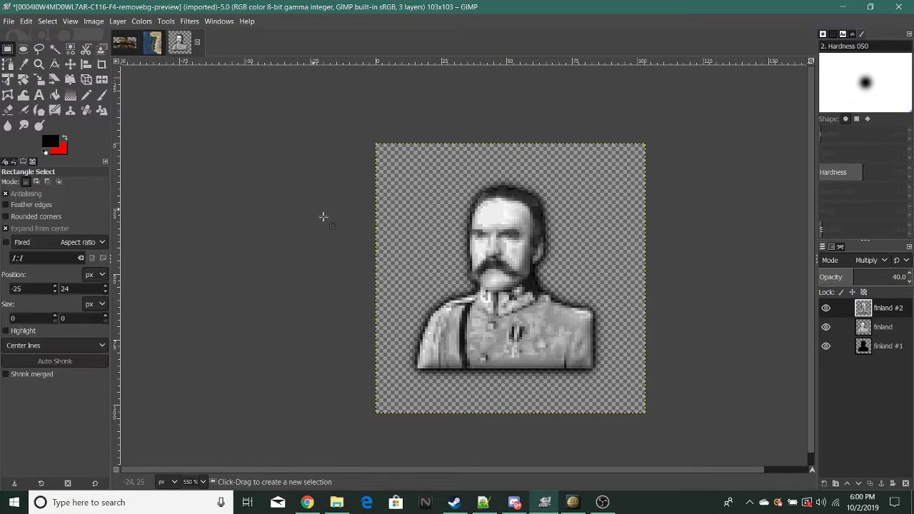
scroll(534, 345, "down", 4, "ctrl")
scroll(543, 345, "down", 1, "ctrl")
scroll(550, 346, "up", 5, "ctrl")
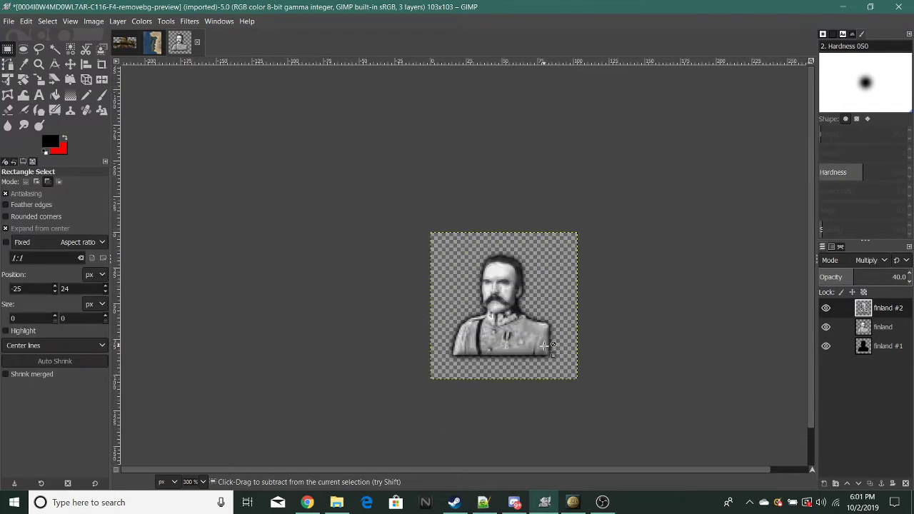
left_click(841, 277)
scroll(467, 349, "down", 6, "ctrl")
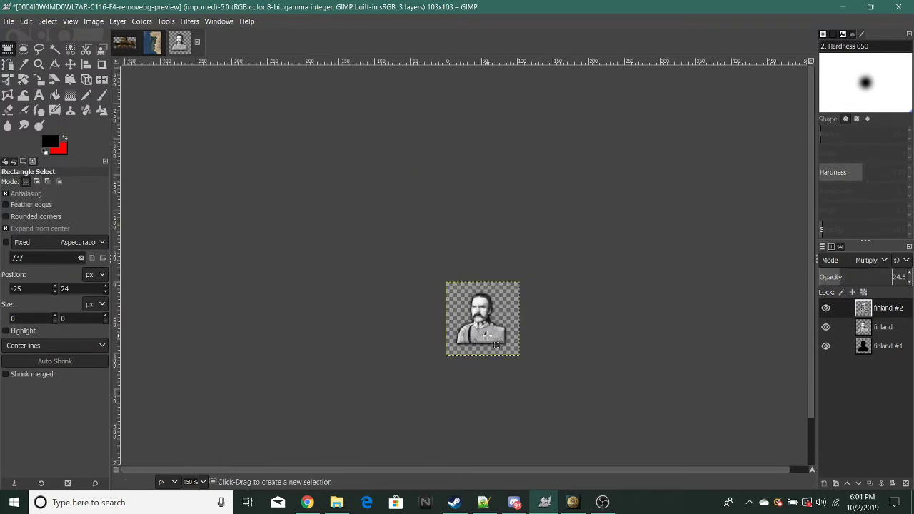
scroll(486, 338, "up", 4, "ctrl")
scroll(487, 338, "up", 2, "ctrl")
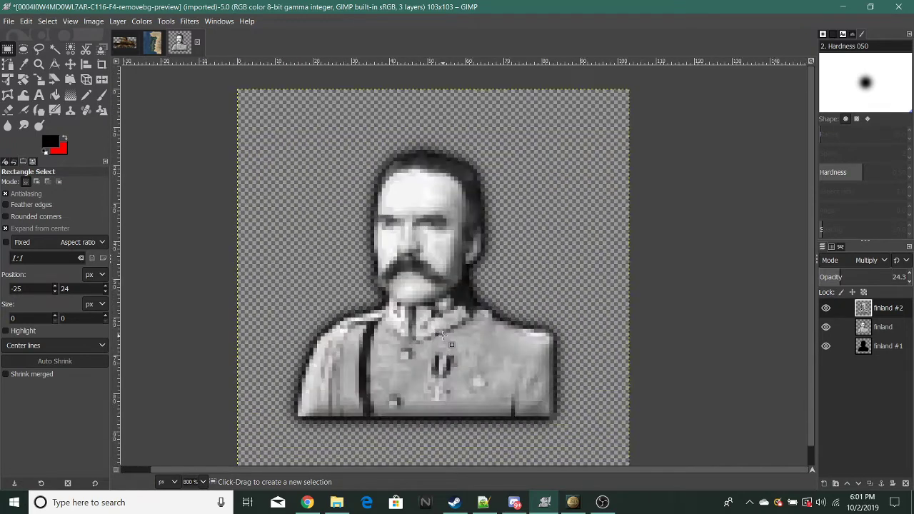
scroll(500, 328, "down", 5, "ctrl")
scroll(525, 307, "up", 4, "ctrl")
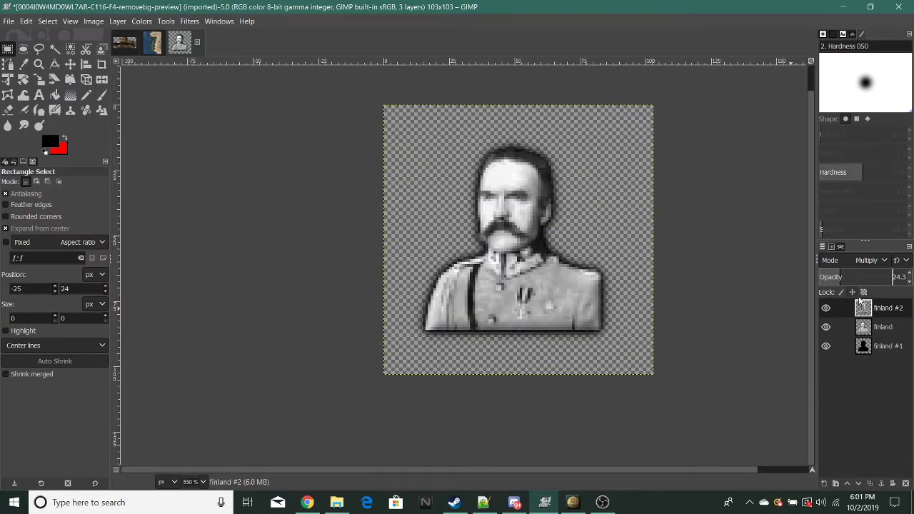
- Merge down twice so the embossed layer, portrait and shadow form one finland #1 layer
right_click(883, 307)
left_click(808, 147)
right_click(882, 307)
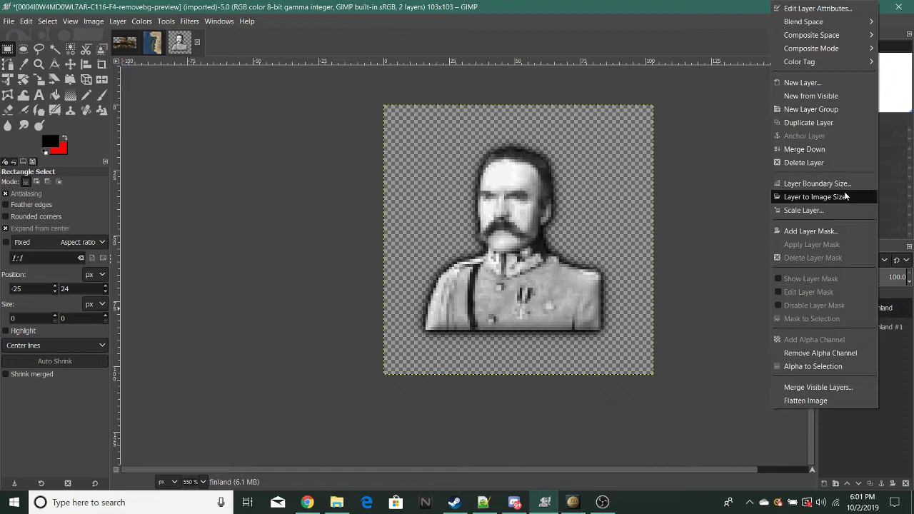
left_click(806, 147)
scroll(577, 301, "down", 4, "ctrl")
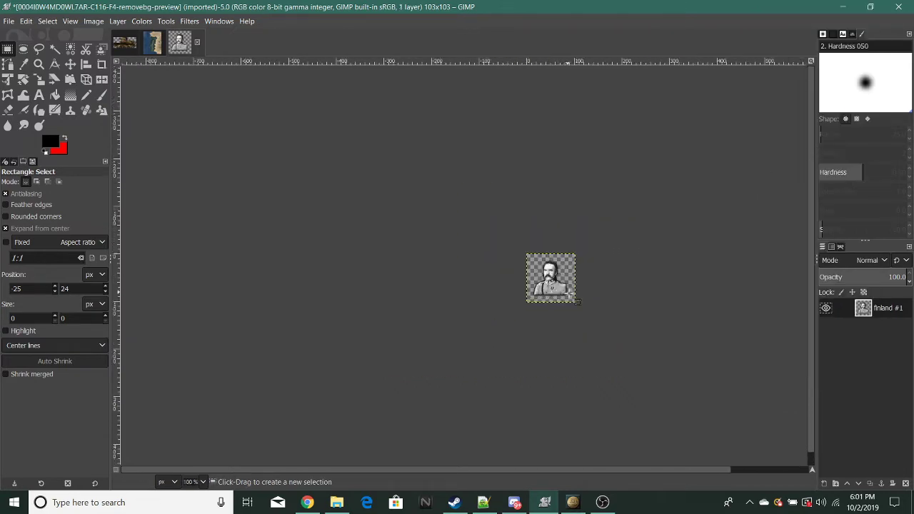
scroll(571, 295, "up", 4, "ctrl")
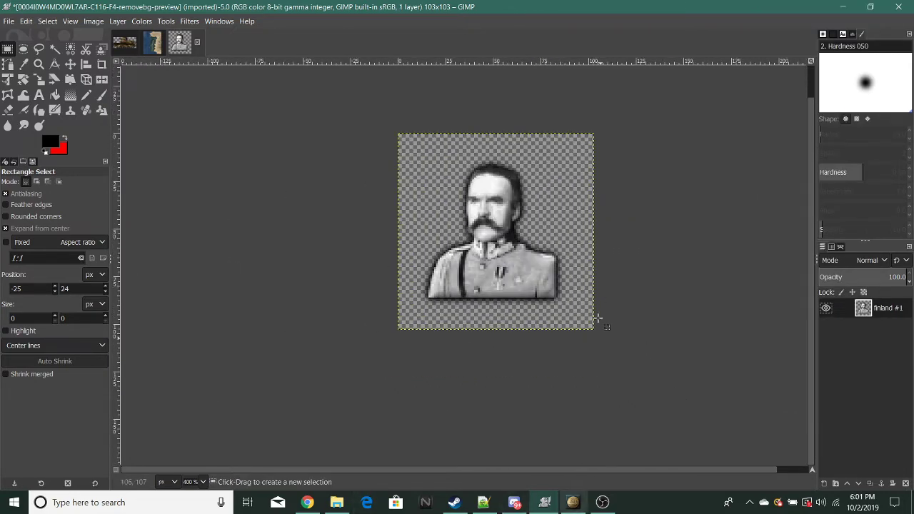
scroll(571, 229, "down", 6, "ctrl")
scroll(560, 228, "up", 6, "ctrl")
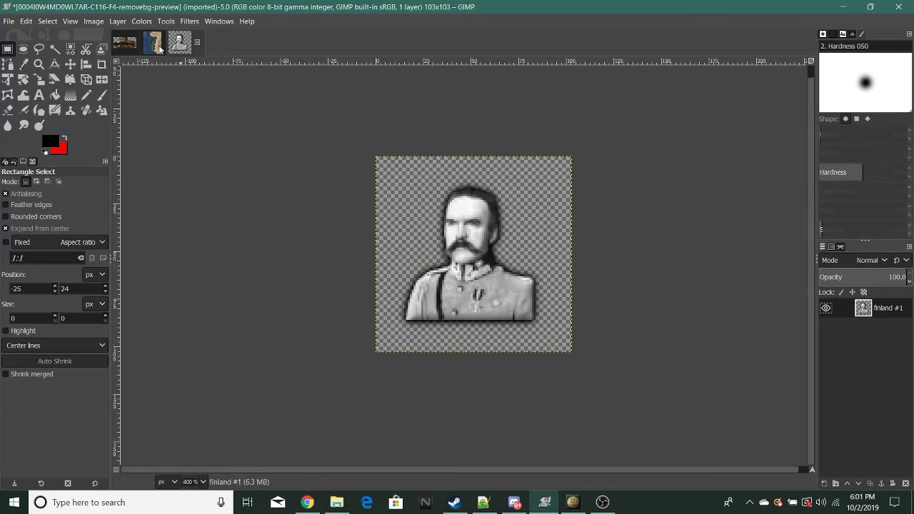
- In the Polish tank image, cut the tank and paste it onto a new layer named finland
left_click(123, 43)
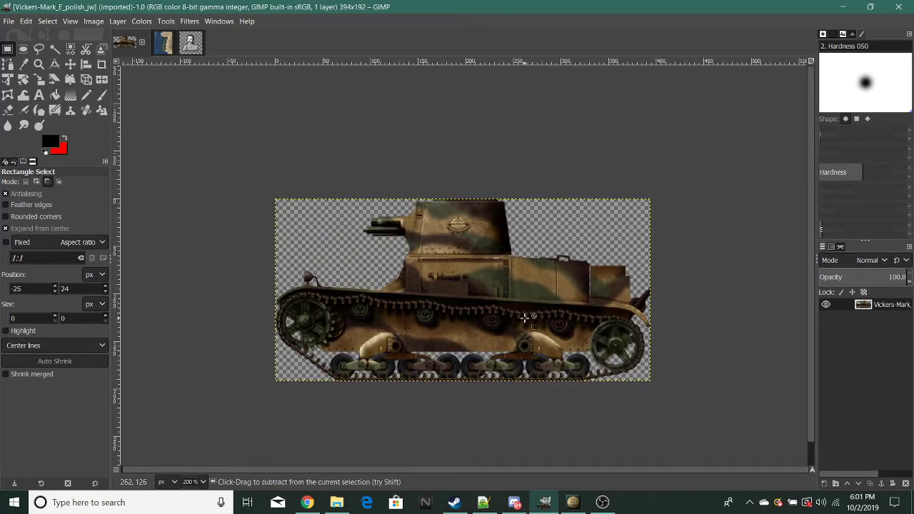
scroll(525, 317, "down", 1, "ctrl")
scroll(525, 318, "up", 2, "ctrl")
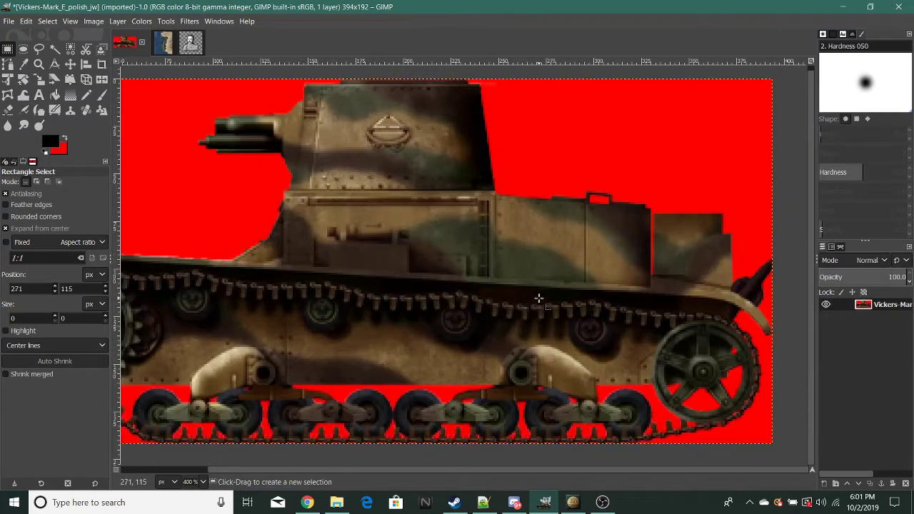
scroll(602, 317, "down", 4, "ctrl")
scroll(602, 317, "up", 4, "ctrl")
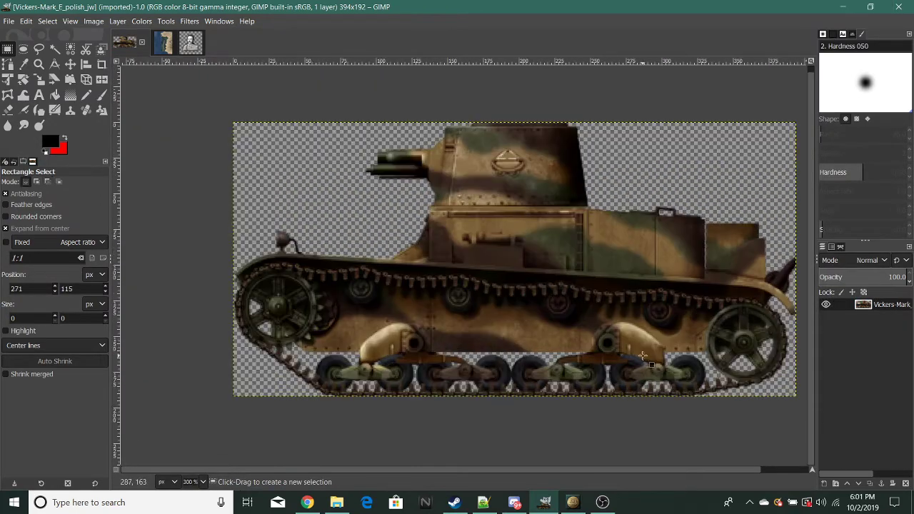
scroll(614, 350, "down", 3, "ctrl")
scroll(671, 317, "up", 3, "ctrl")
key("ctrl+x")
right_click(869, 385)
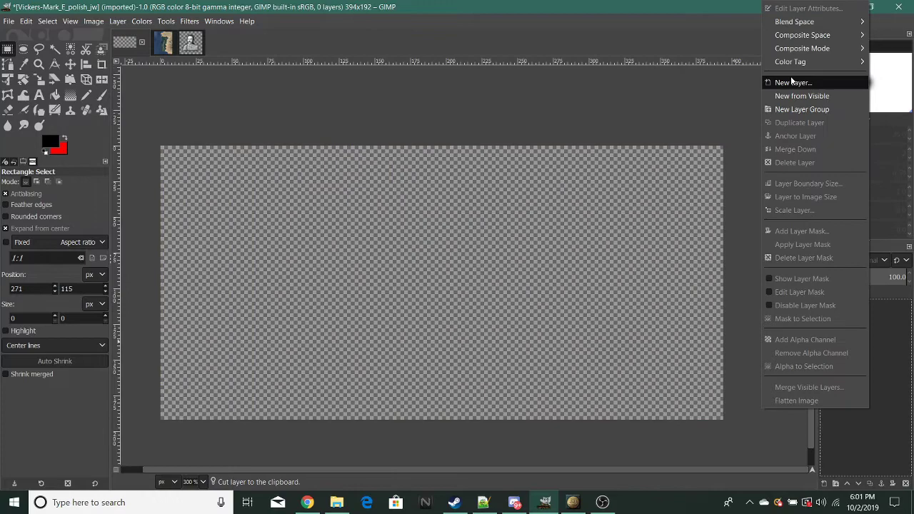
left_click(780, 82)
left_click(835, 278)
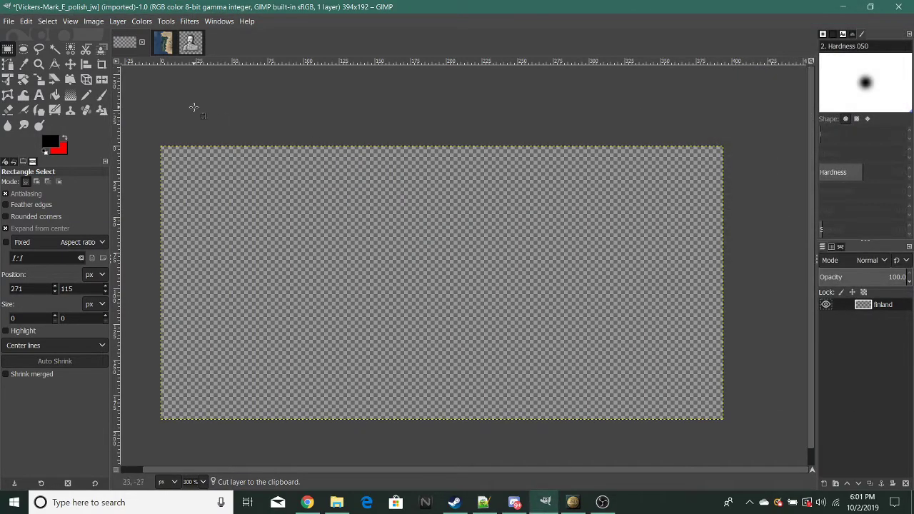
key("ctrl+v")
- Scale the pasted tank down to 91x44, center it horizontally and anchor it
left_click(38, 79)
left_click_drag(163, 418, 318, 342)
left_click_drag(534, 247, 450, 288)
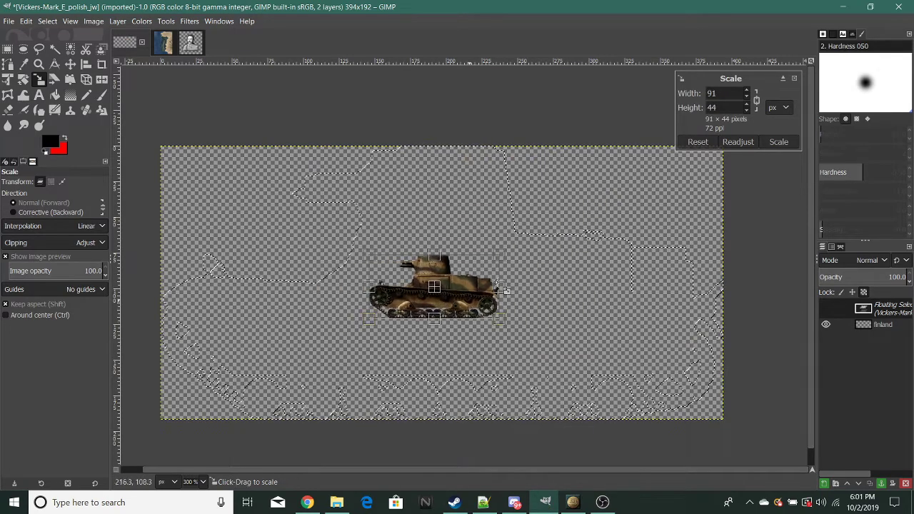
left_click(778, 142)
key("plus")
key("q")
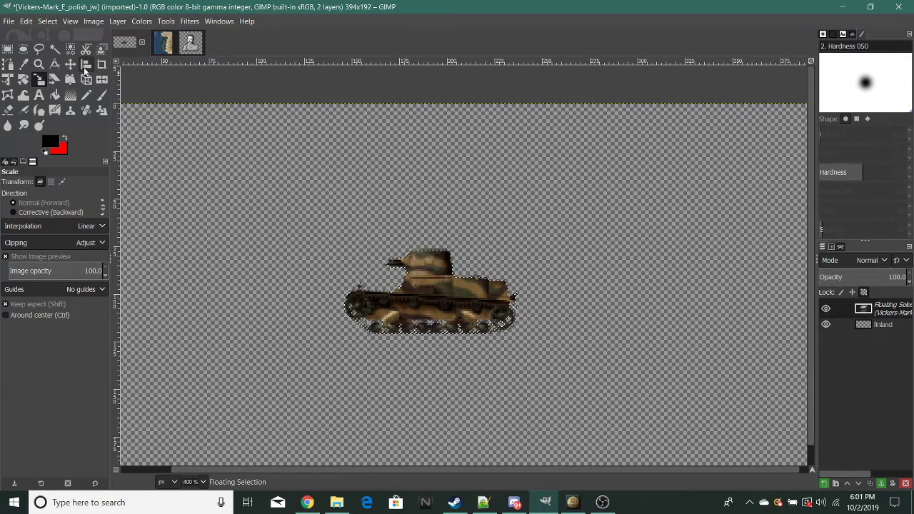
left_click(33, 252)
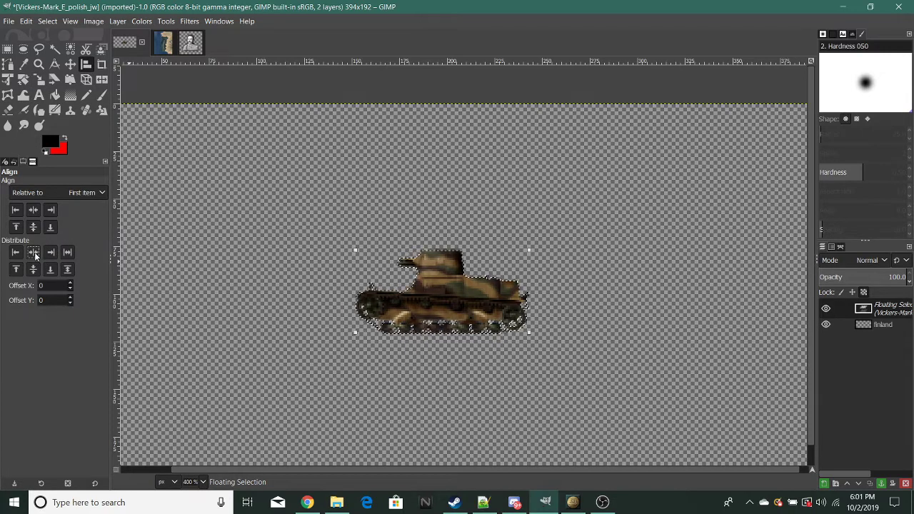
left_click(6, 49)
left_click(265, 210)
- Crop the image tightly around the tank to 138x75
key("shift+c")
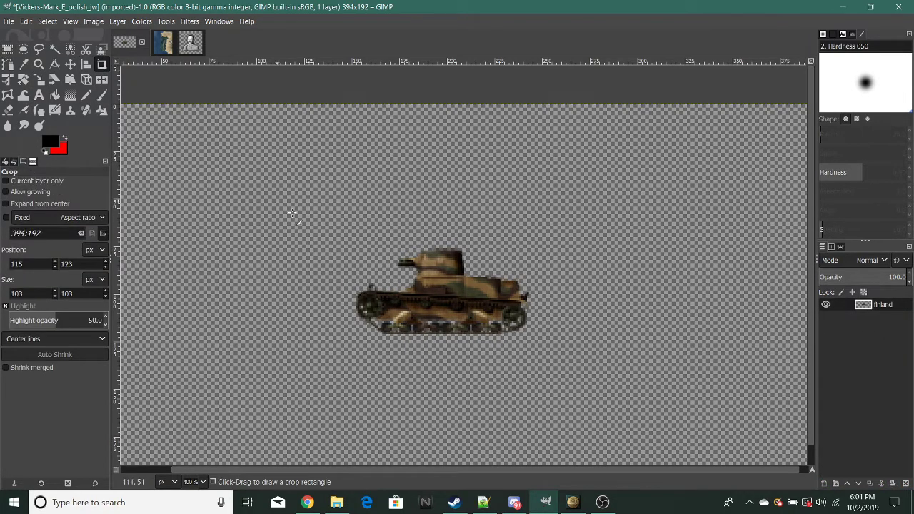
left_click_drag(308, 224, 572, 364)
key("Return")
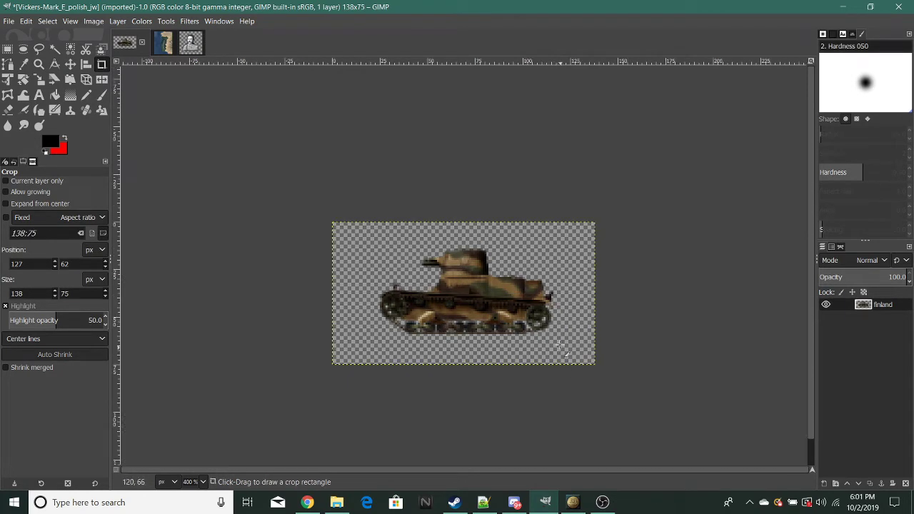
key("shift+ctrl+j")
- Paste a tank copy onto a new layer and paint it solid black as a silhouette
key("ctrl+c")
right_click(878, 304)
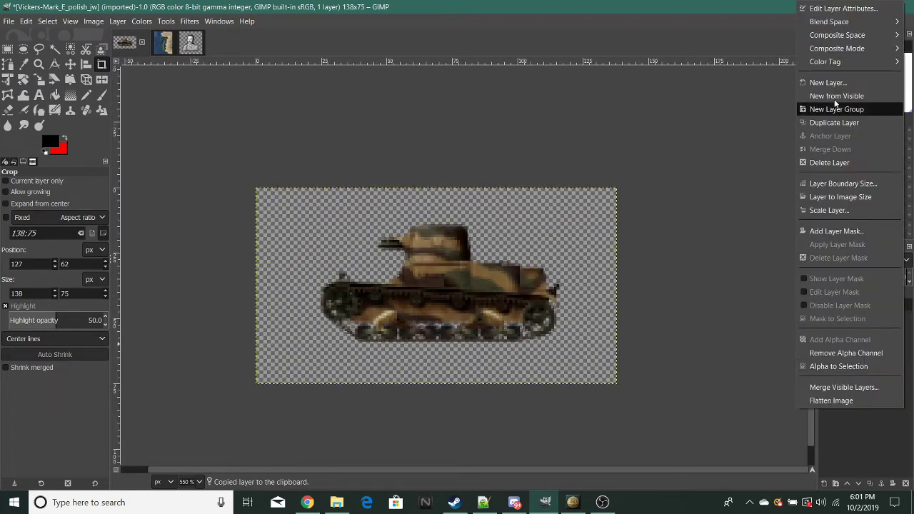
left_click(829, 85)
left_click(834, 321)
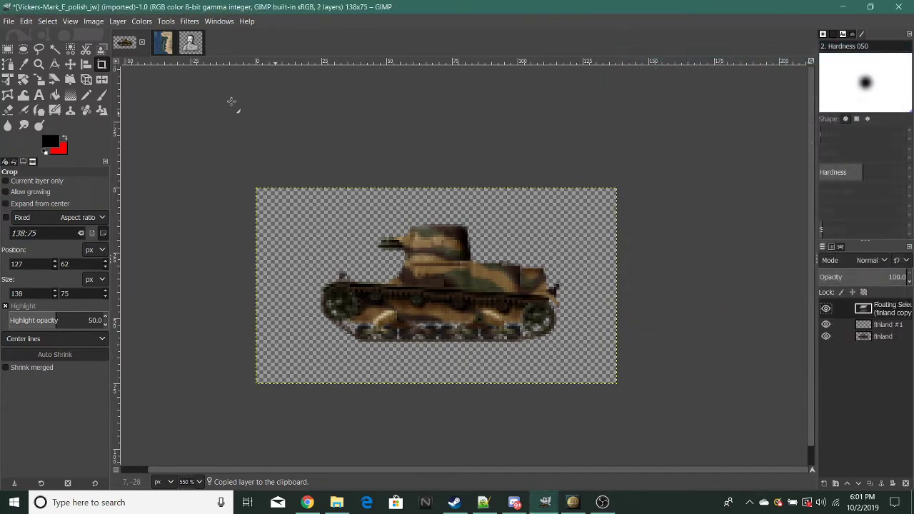
key("ctrl+v")
key("p")
left_click_drag(468, 298, 549, 206)
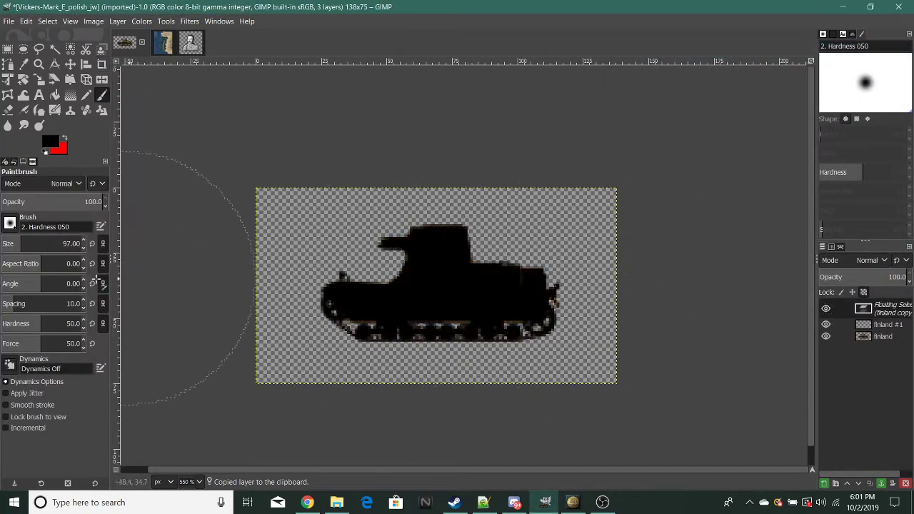
left_click(6, 48)
left_click(484, 132)
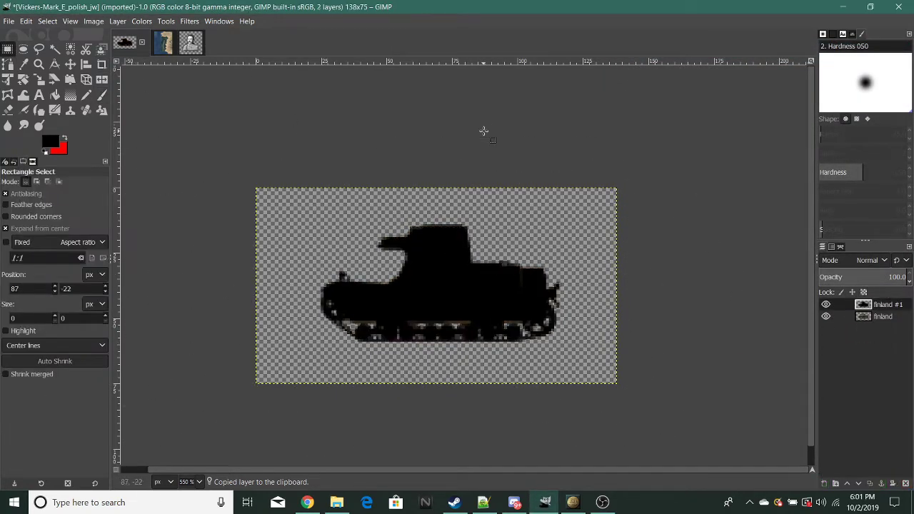
- Add a new layer finland #2 and apply a Gaussian blur
right_click(860, 401)
left_click(792, 79)
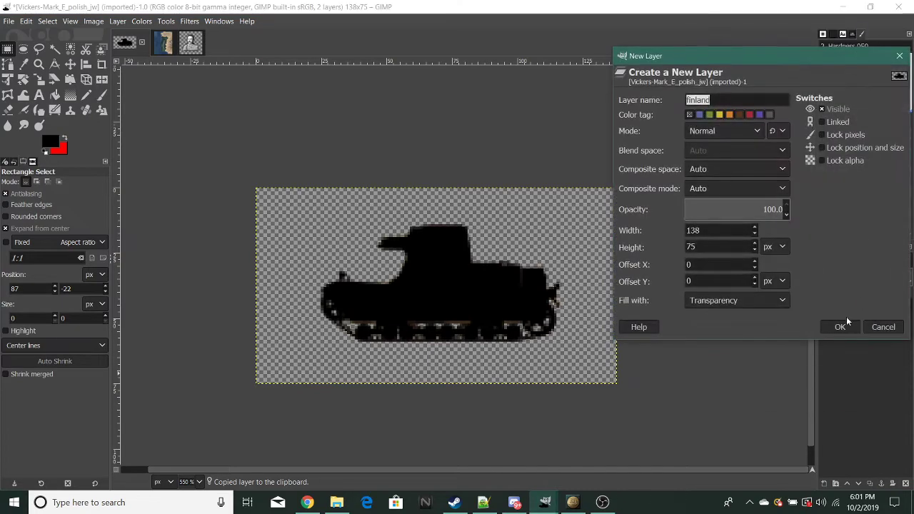
left_click(843, 327)
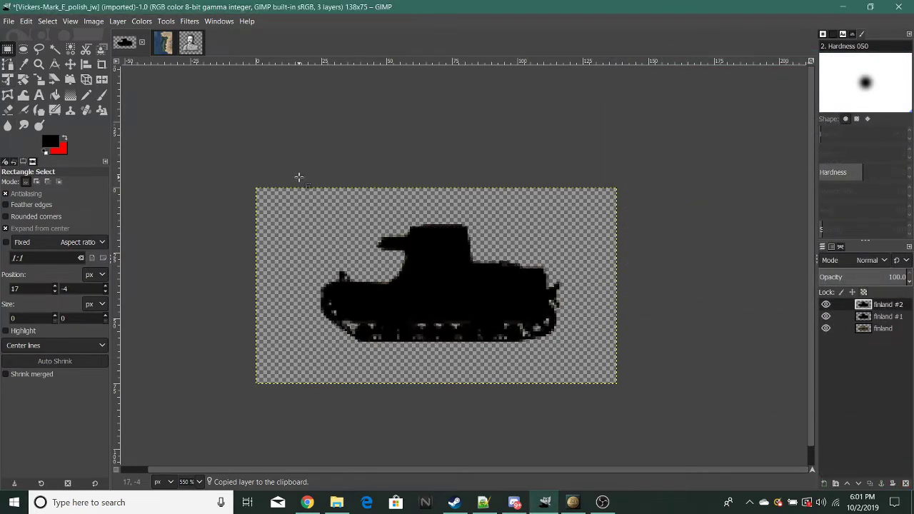
left_click(190, 21)
mouse_move(224, 96)
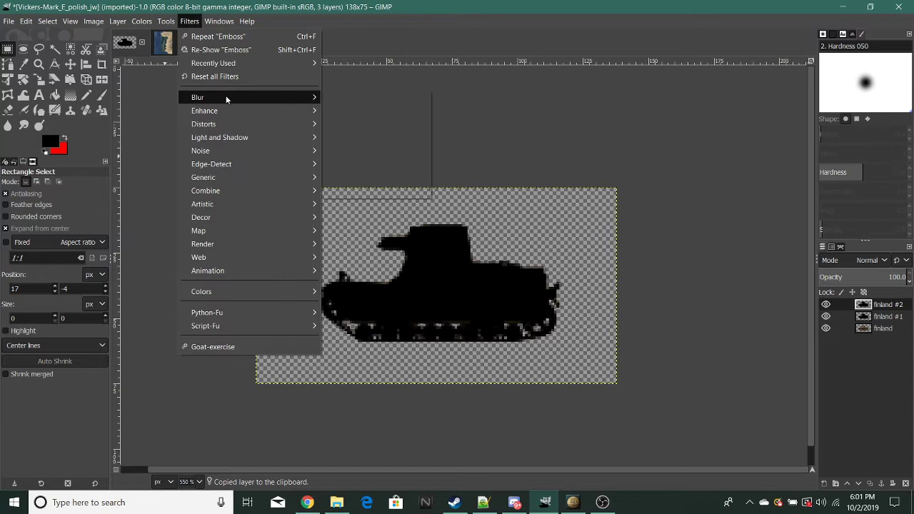
left_click(342, 98)
left_click(341, 250)
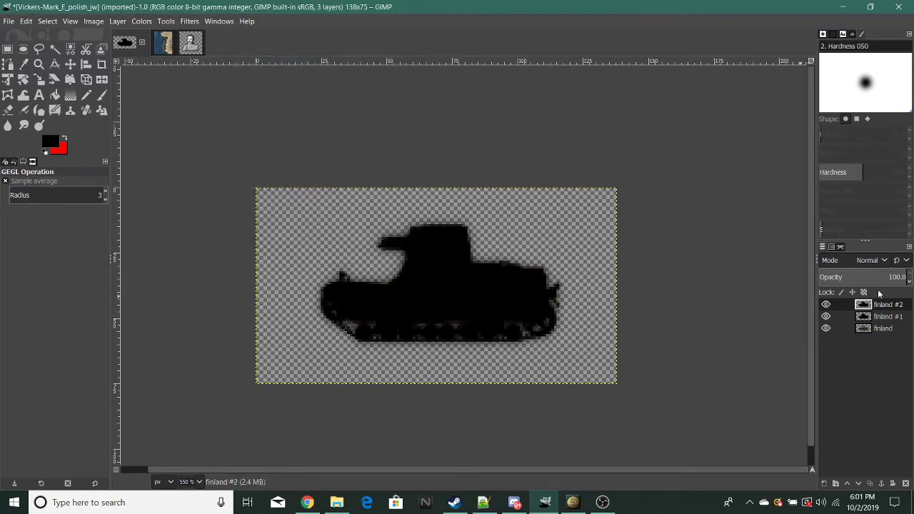
- Merge the blur into finland #1, move the shadow below the tank, and paste a tank copy
right_click(871, 306)
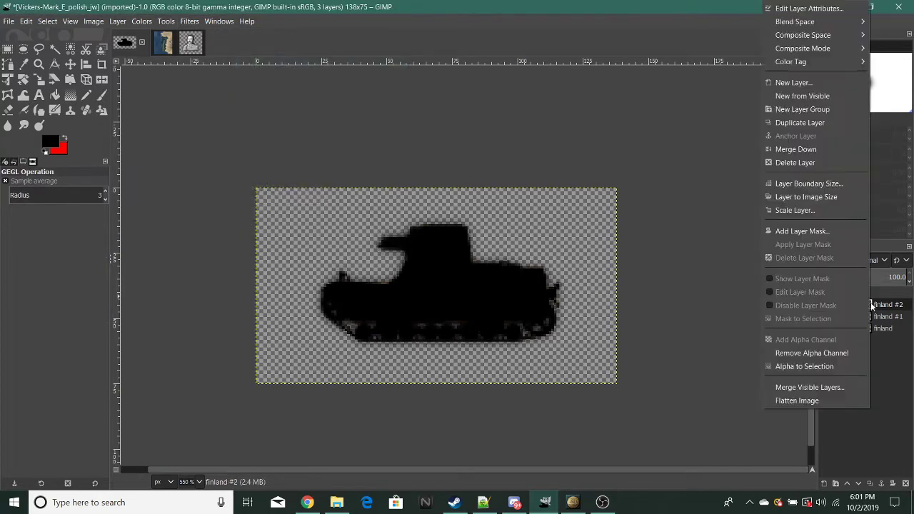
left_click(814, 151)
mouse_move(883, 307)
left_mouse_down()
mouse_move(887, 340)
mouse_move(886, 323)
left_mouse_up()
scroll(455, 298, "down", 3)
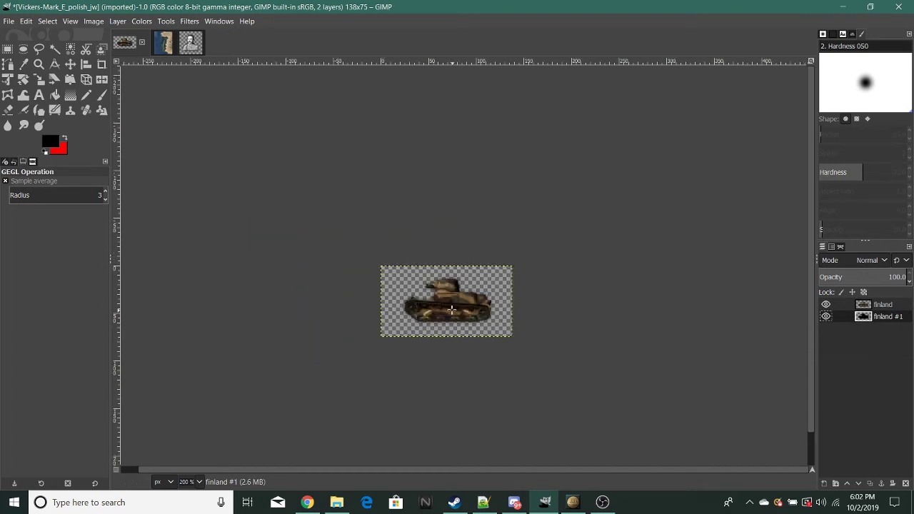
scroll(455, 298, "up", 5)
key("ctrl+c")
key("ctrl+v")
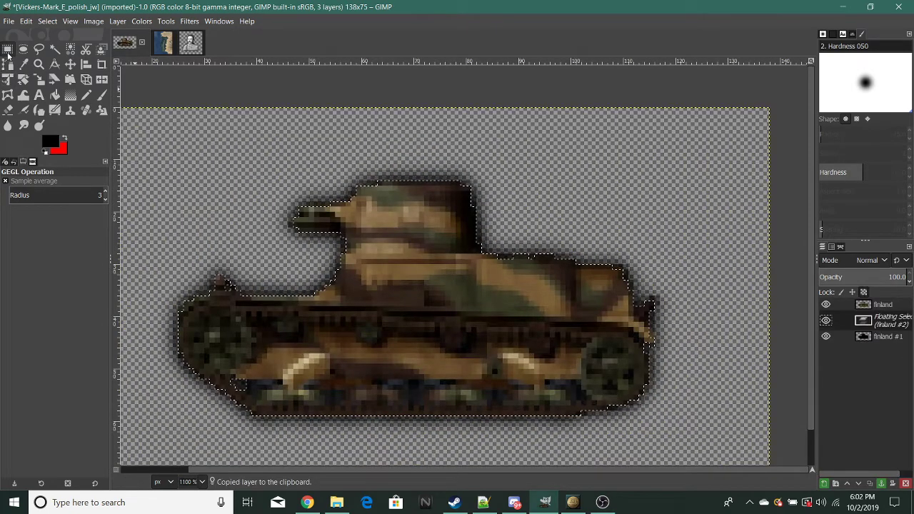
- Anchor the pasted copy and apply Add Bevel with thickness 6 to the finland tank layer
key("r")
left_click(190, 109)
scroll(479, 317, "down", 4)
scroll(479, 316, "up", 3)
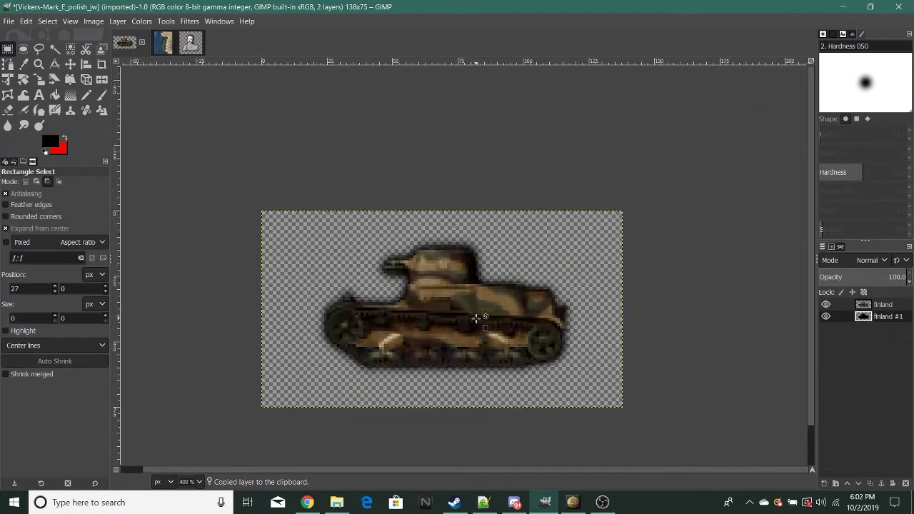
left_click(898, 307)
left_click(189, 21)
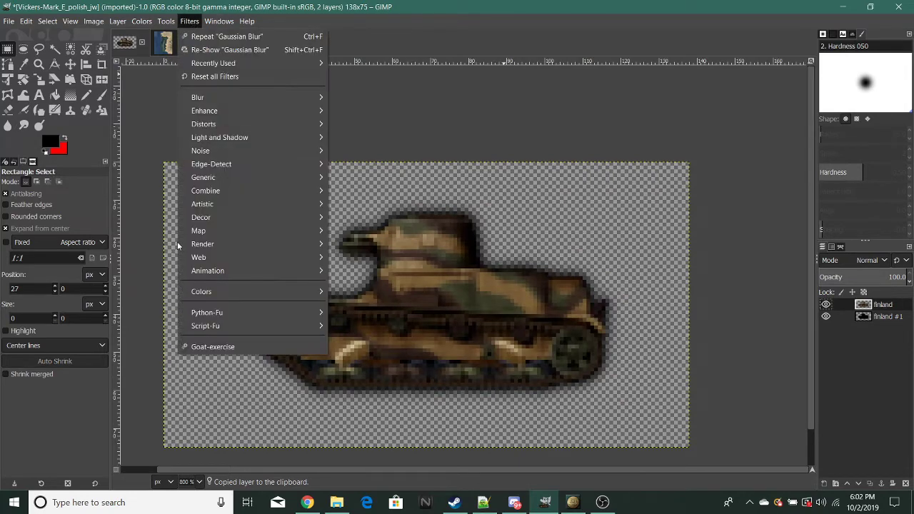
mouse_move(215, 217)
left_click(353, 217)
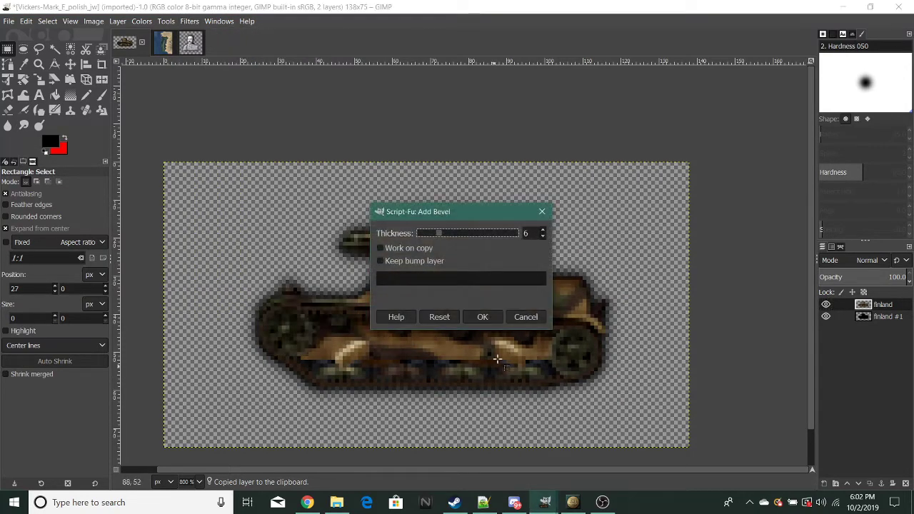
left_click(477, 317)
- Copy the beveled tank and begin creating a new layer for it
scroll(503, 322, "down", 5)
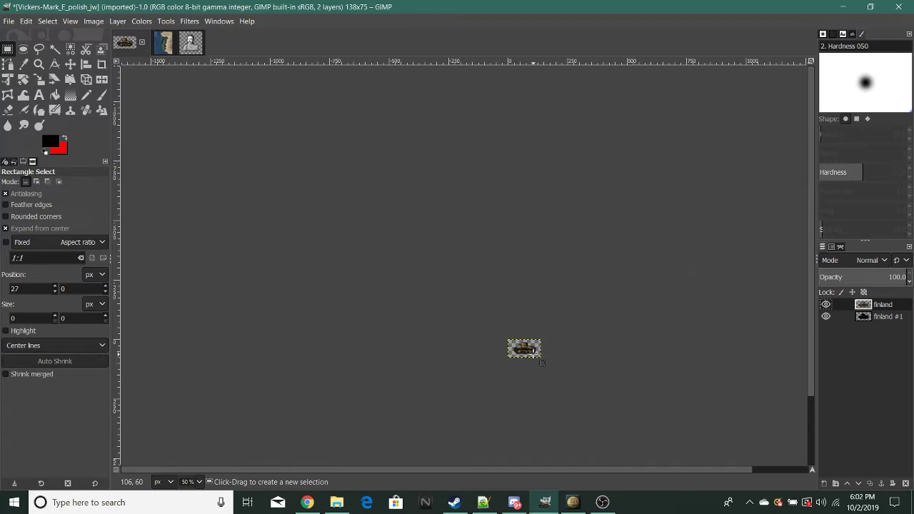
scroll(542, 362, "up", 6)
scroll(542, 362, "down", 5)
scroll(536, 353, "up", 9)
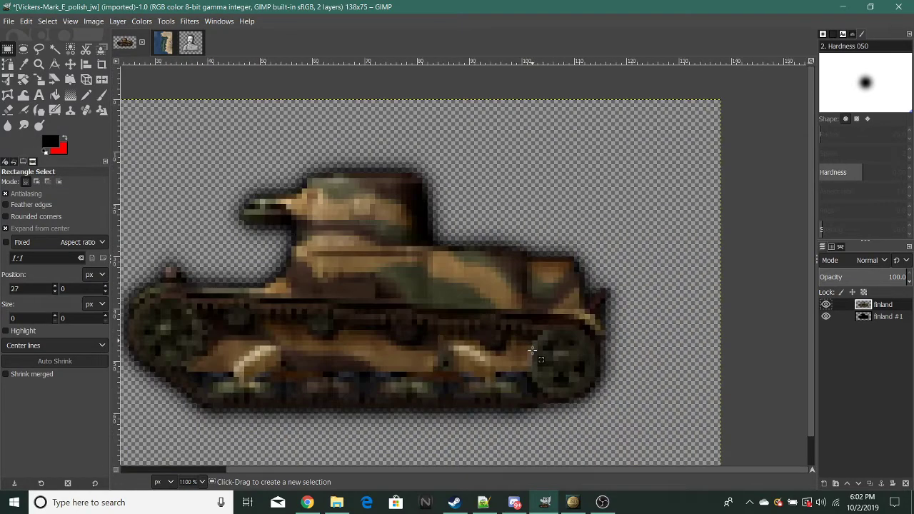
scroll(532, 350, "down", 4)
scroll(532, 350, "up", 3)
key("ctrl+c")
right_click(833, 400)
left_click(828, 91)
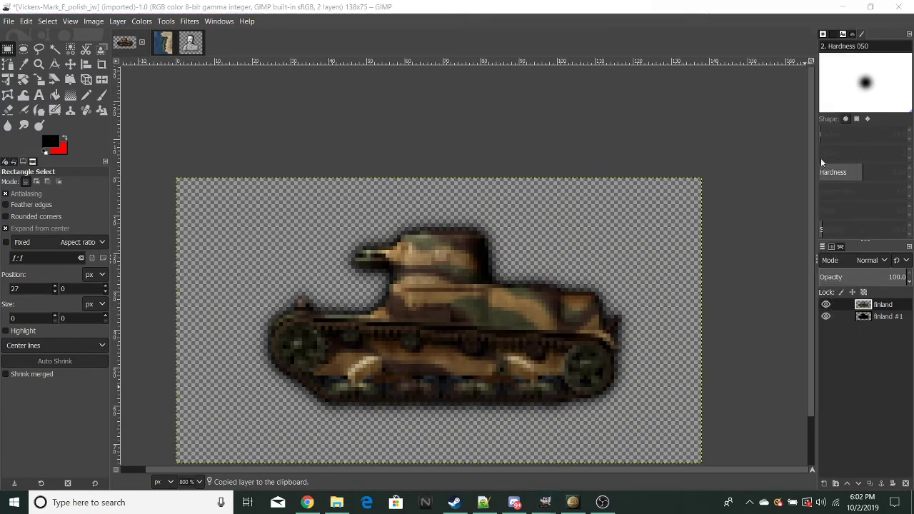
- Paste the beveled tank copy onto new layer finland #2 and emboss it
key("shift+ctrl+n")
key("Return")
key("ctrl+v")
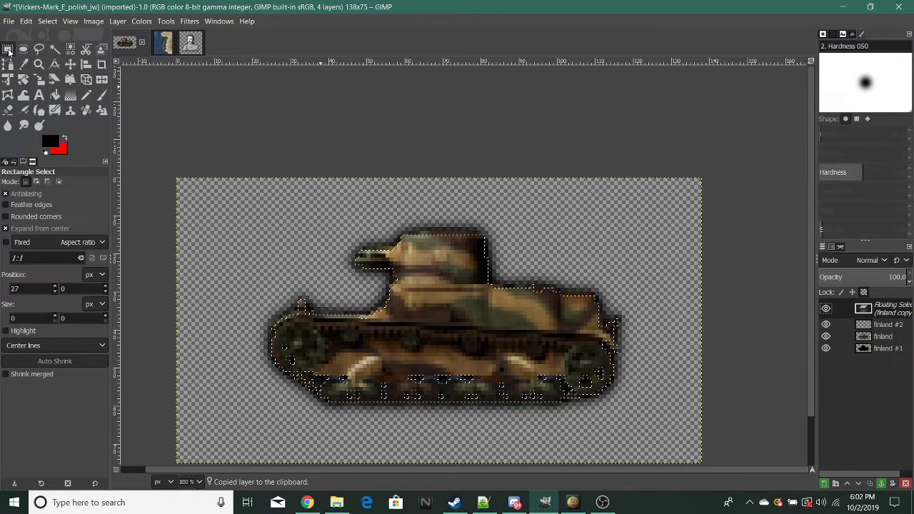
left_click(246, 114)
left_click(190, 21)
mouse_move(201, 110)
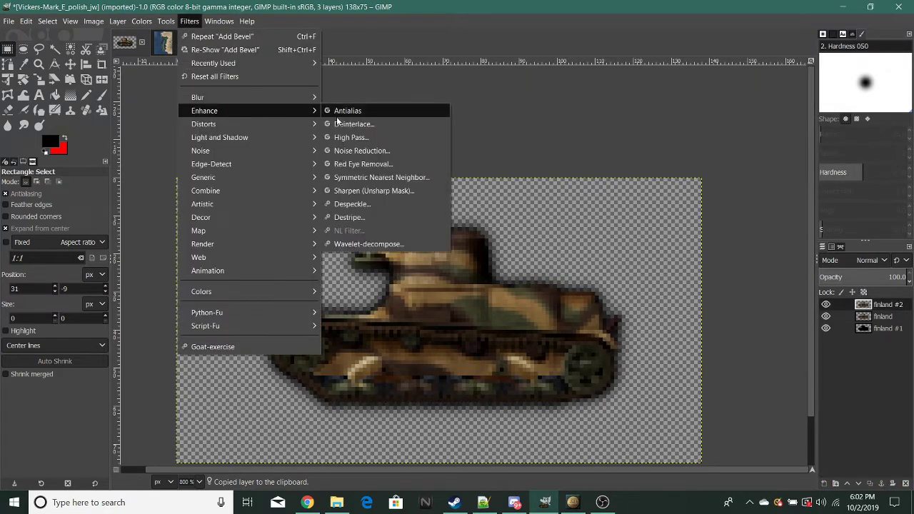
mouse_move(229, 125)
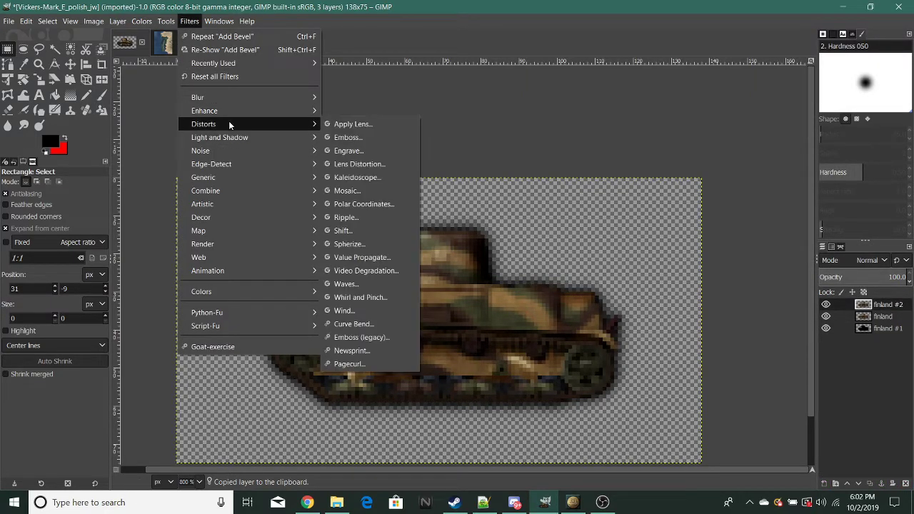
left_click(348, 137)
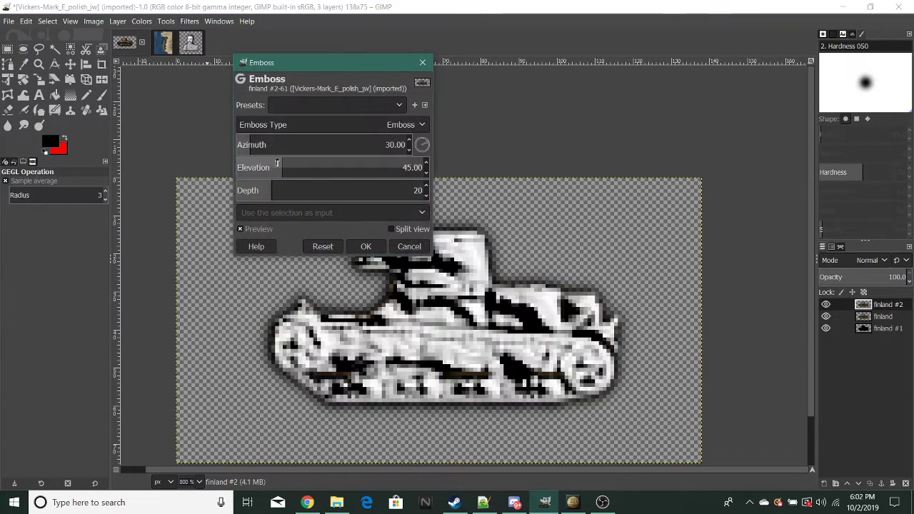
left_click(366, 246)
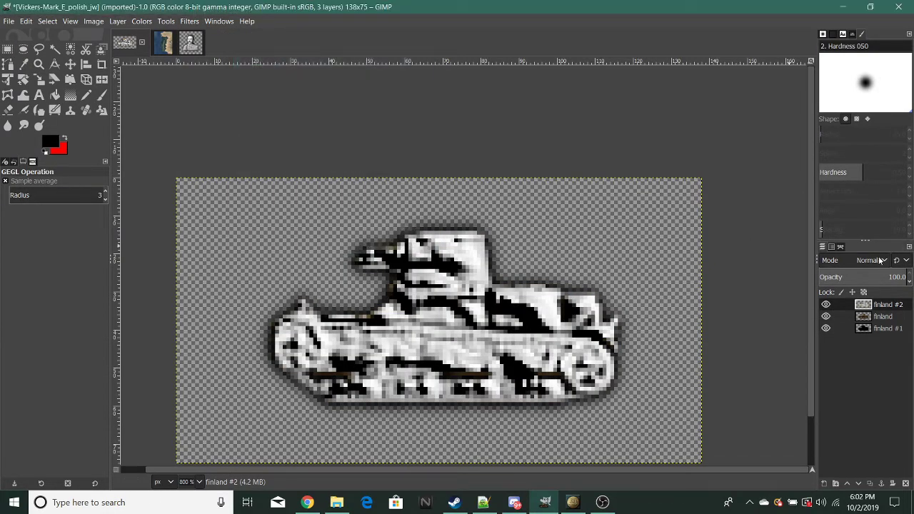
- Blend the embossed finland #2 in Multiply mode at 28.1% opacity
left_click(880, 262)
left_click(813, 190)
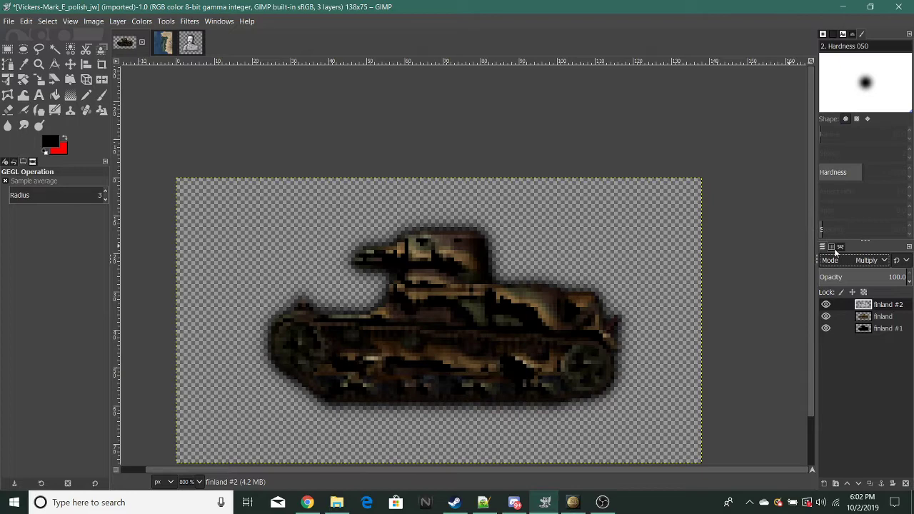
left_click(843, 277)
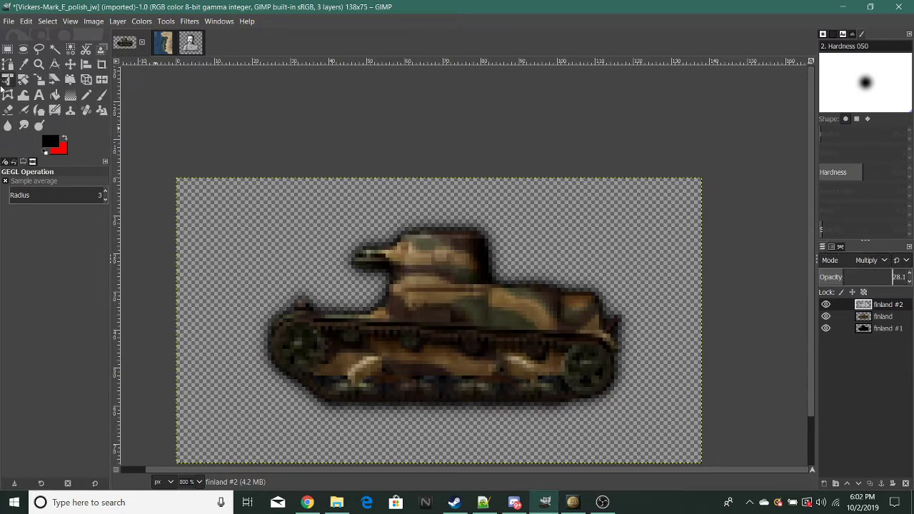
- Merge finland #2 and finland down into a single finland #1 layer
left_click(8, 50)
scroll(530, 357, "down", 6)
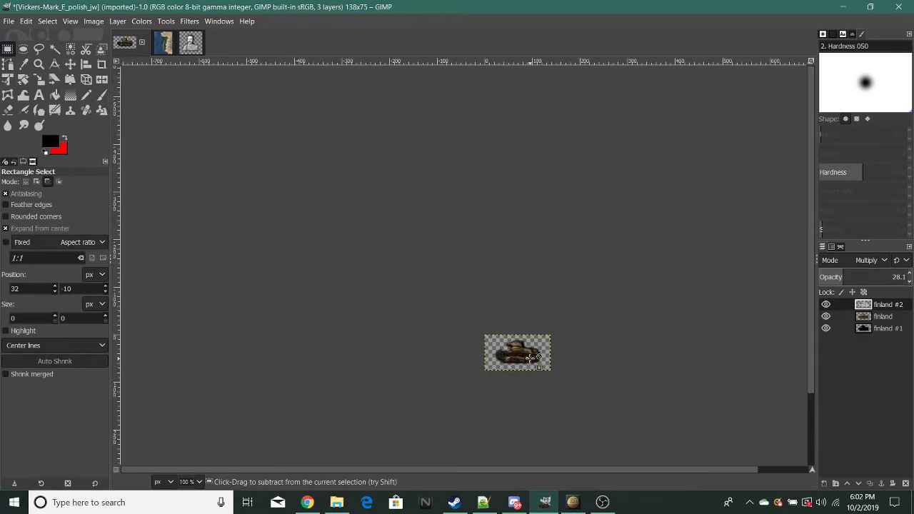
scroll(530, 357, "up", 5)
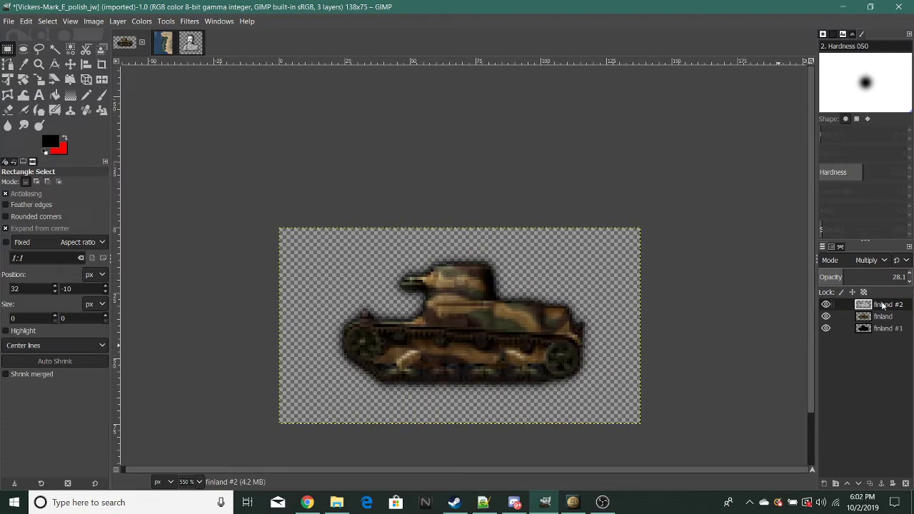
right_click(882, 305)
left_click(828, 148)
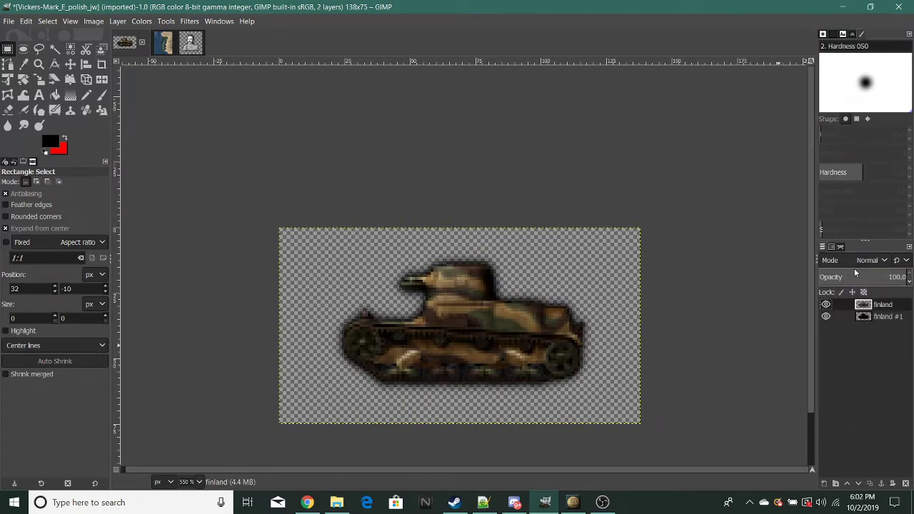
right_click(876, 306)
left_click(828, 148)
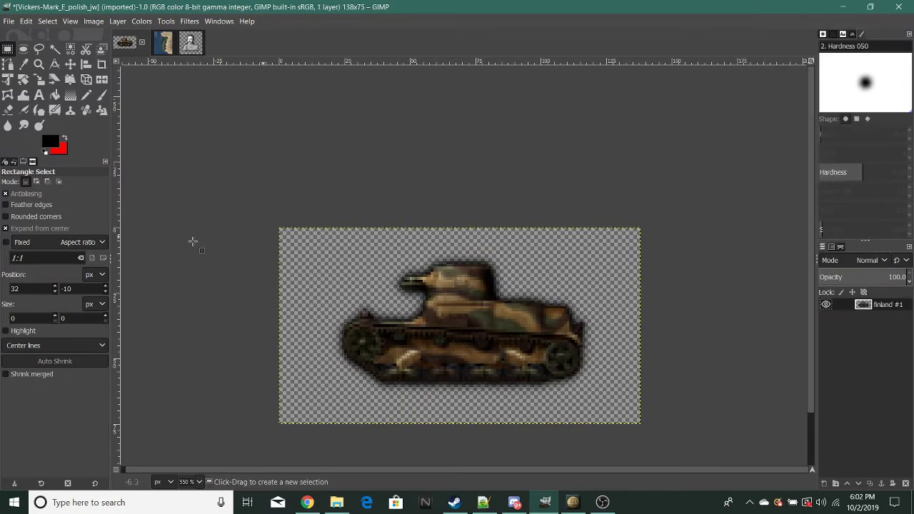
- Bring up the portugal.png map and choose the Free Select tool
left_click(163, 43)
scroll(432, 311, "up", 3)
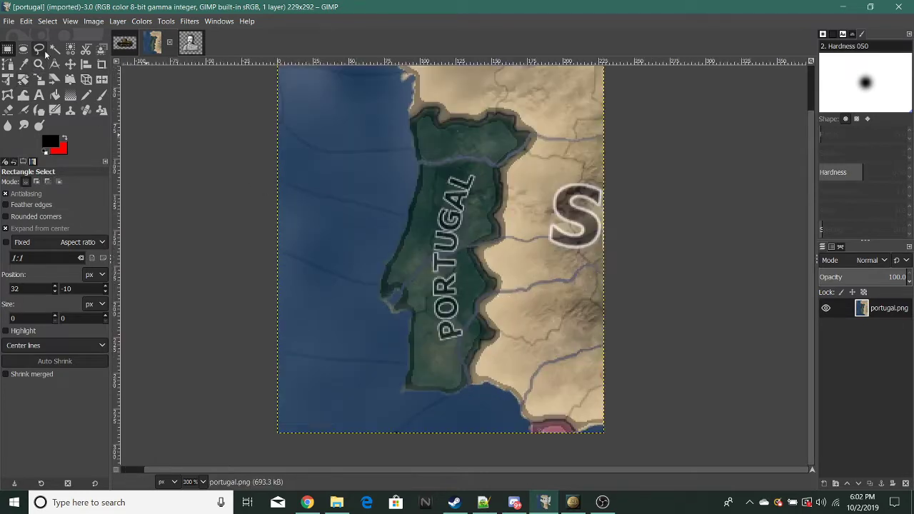
left_click(40, 49)
scroll(410, 272, "down", 4)
scroll(410, 272, "up", 3)
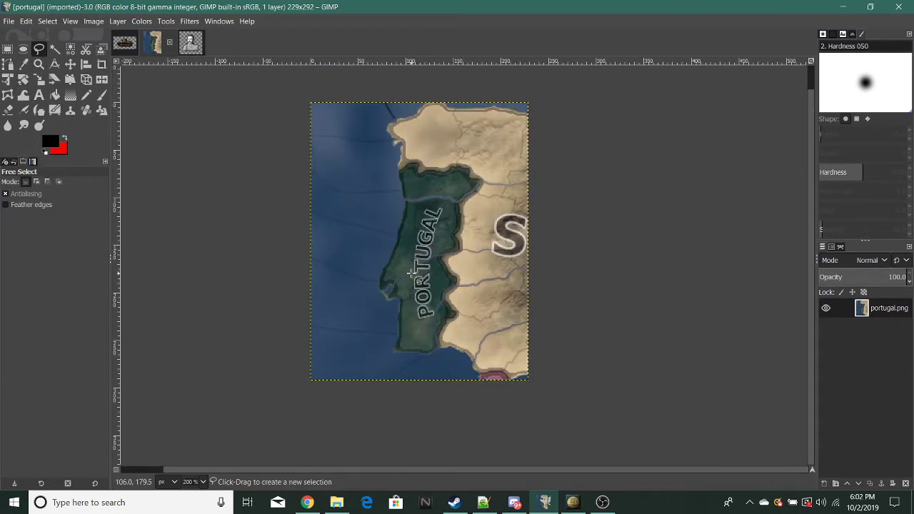
scroll(445, 191, "up", 1)
scroll(438, 381, "up", 3)
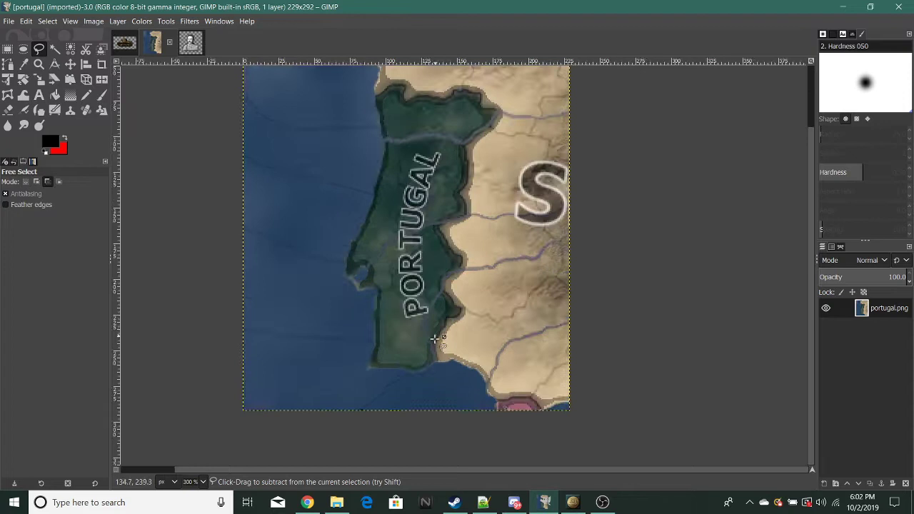
- Place selection points from Portugal's southern border up along its eastern border
left_click(438, 380)
left_click(438, 336)
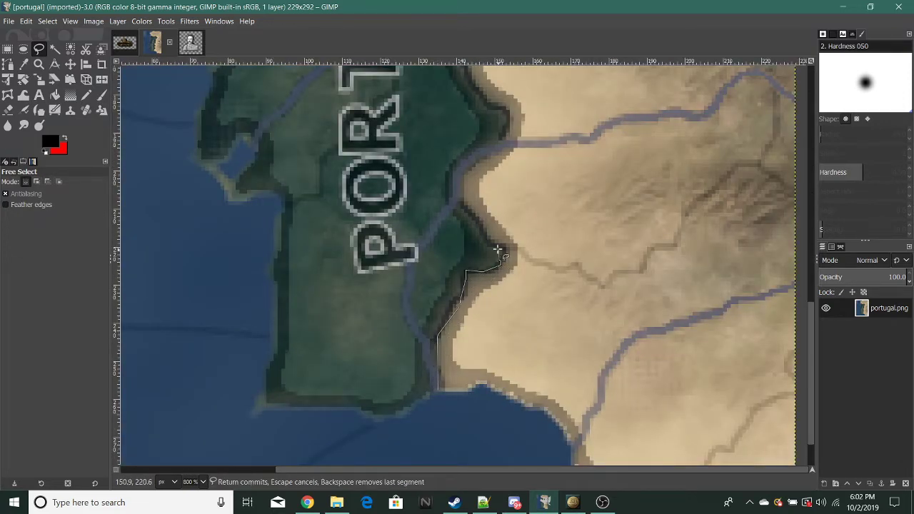
left_click(454, 193)
left_click(483, 154)
left_click(495, 144)
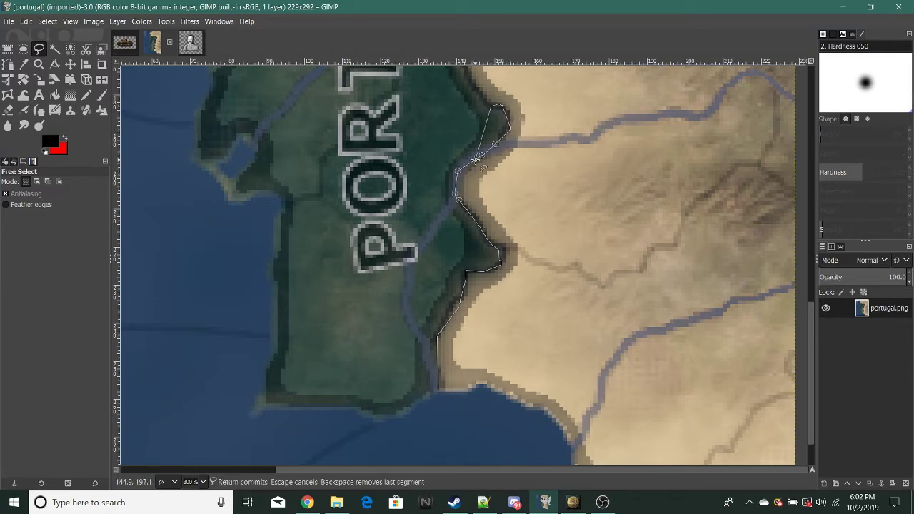
scroll(467, 286, "up", 5)
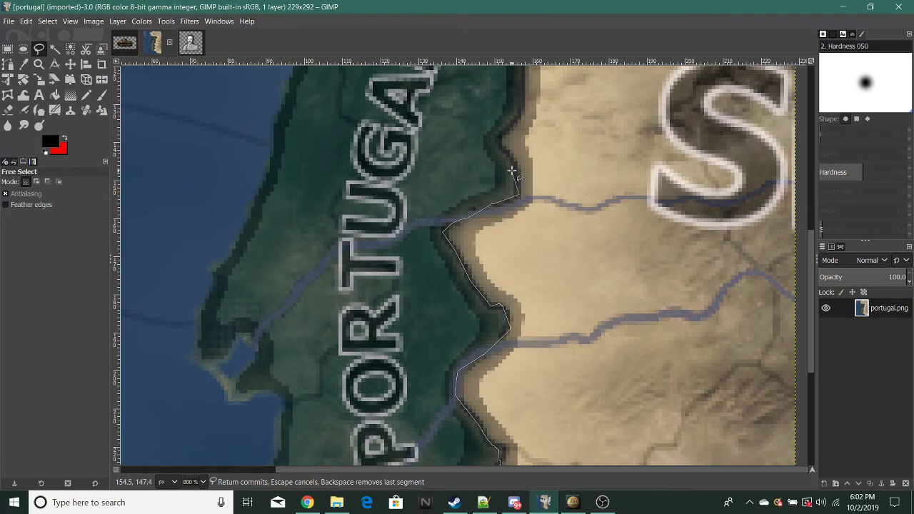
left_click(512, 168)
left_click(499, 145)
left_click(503, 124)
left_click(522, 114)
scroll(524, 196, "up", 3)
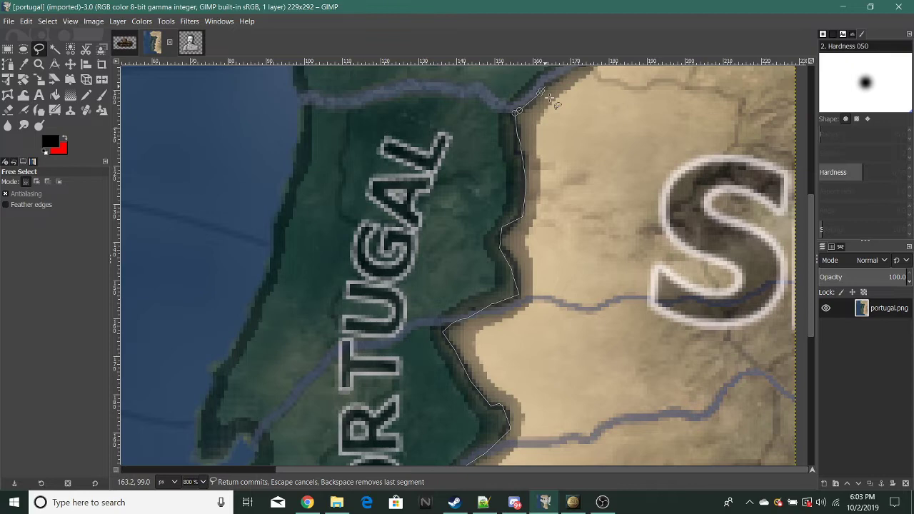
scroll(549, 97, "up", 5)
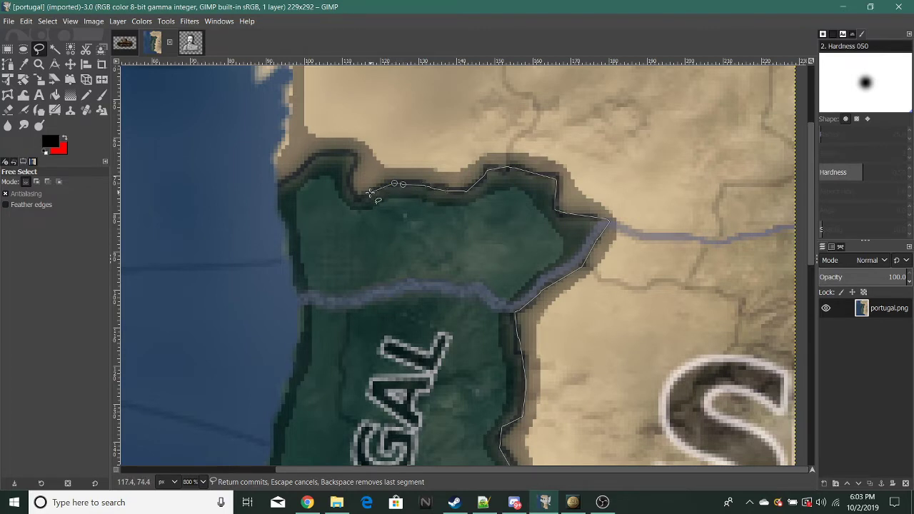
- Trace the northern border, the western coastline and the southern coast, closing on the start point
left_click(357, 195)
left_click(348, 190)
left_click(348, 179)
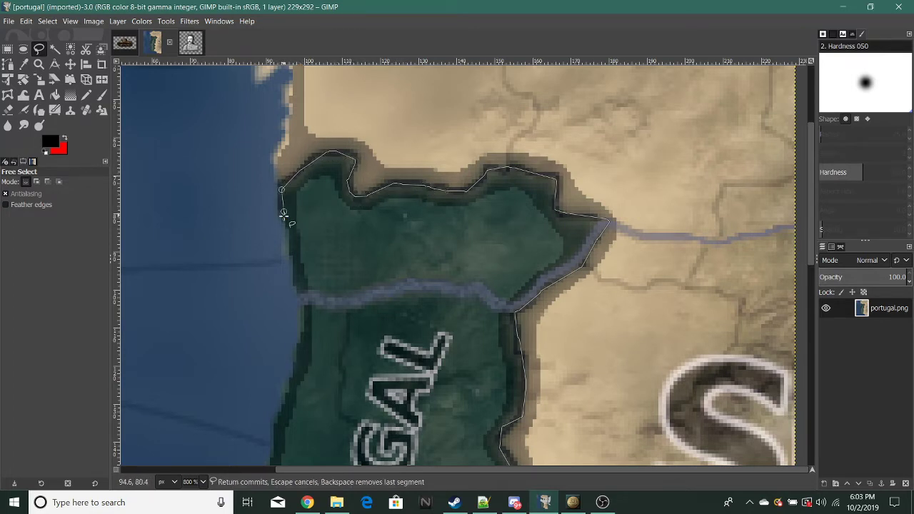
scroll(274, 408, "down", 6)
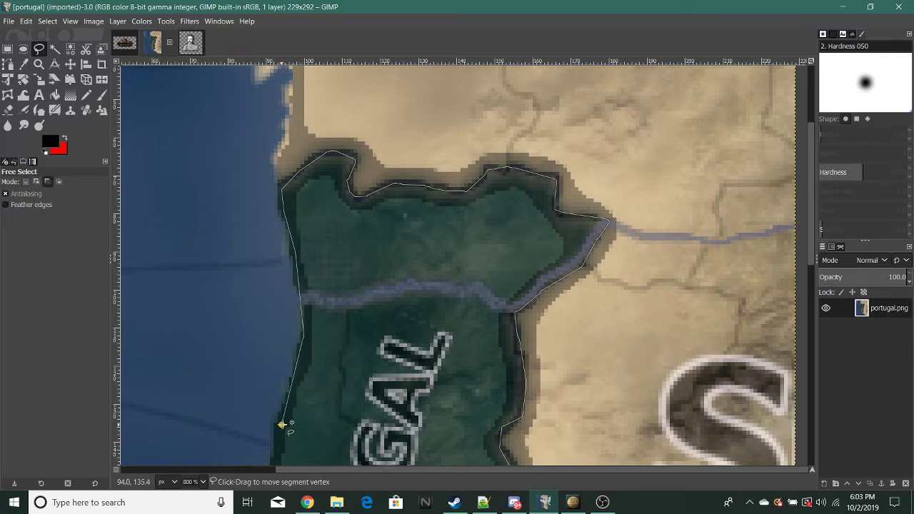
scroll(293, 301, "up", 5)
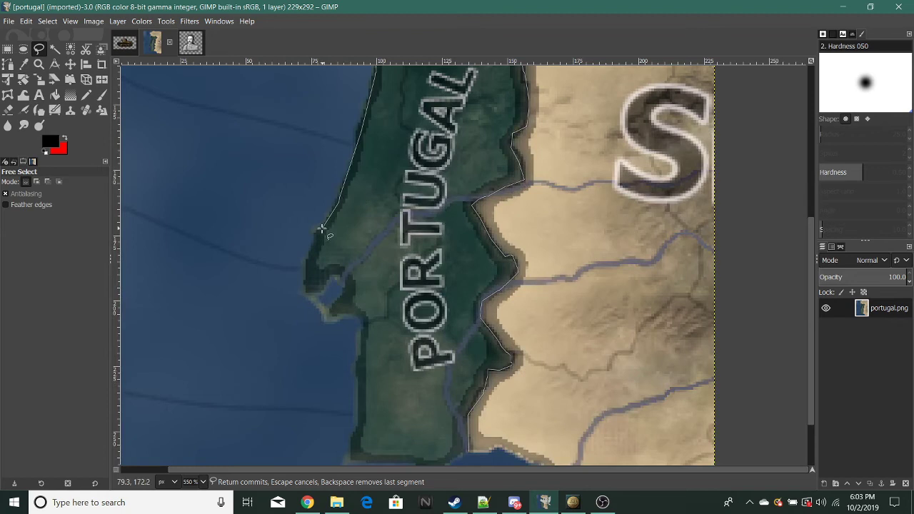
left_click(312, 245)
left_click(307, 263)
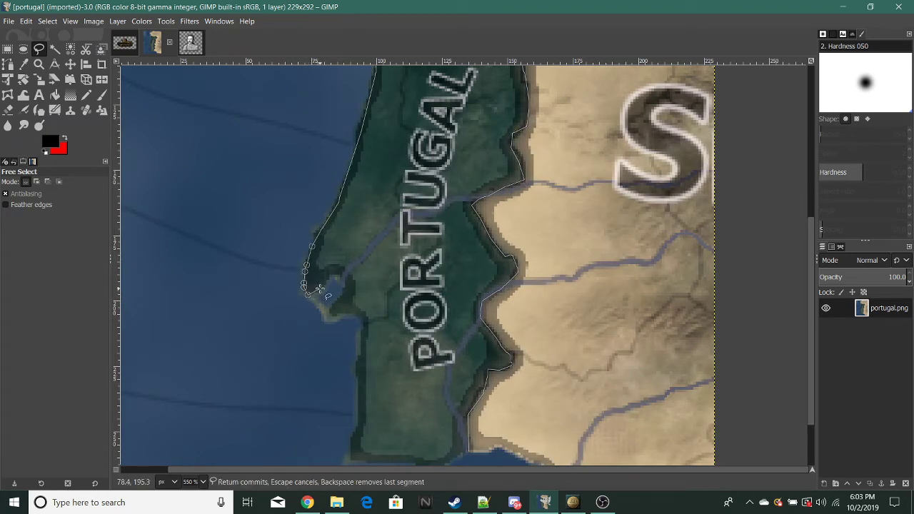
left_click(328, 318)
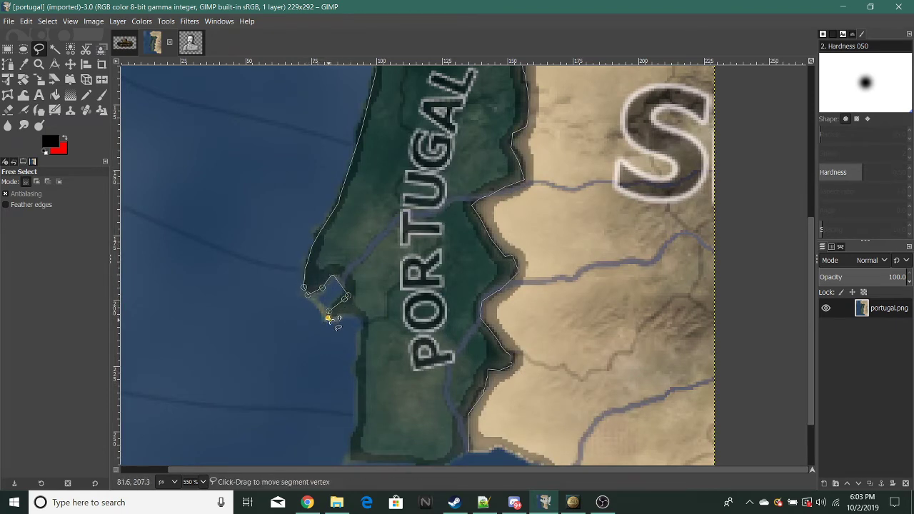
left_click(334, 315)
left_click(341, 314)
left_click(362, 318)
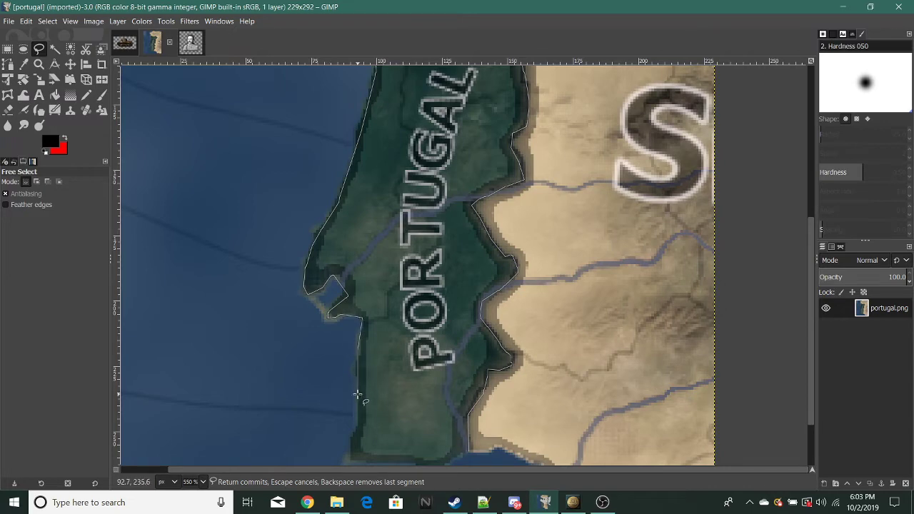
left_click(350, 450)
scroll(356, 436, "down", 3)
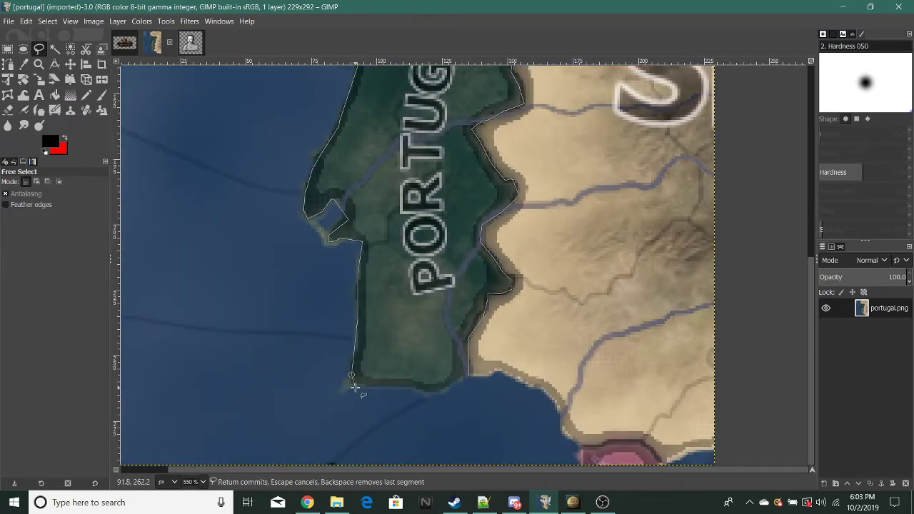
left_click(467, 374)
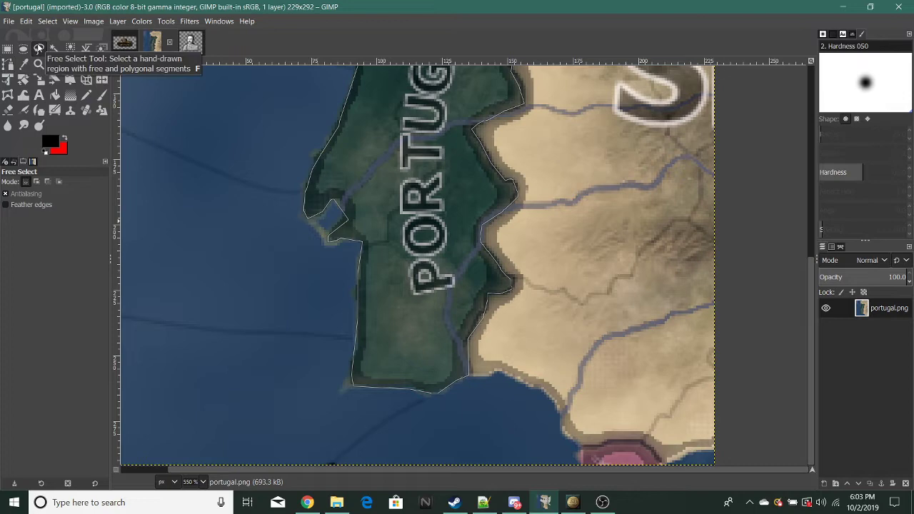
left_click(8, 49)
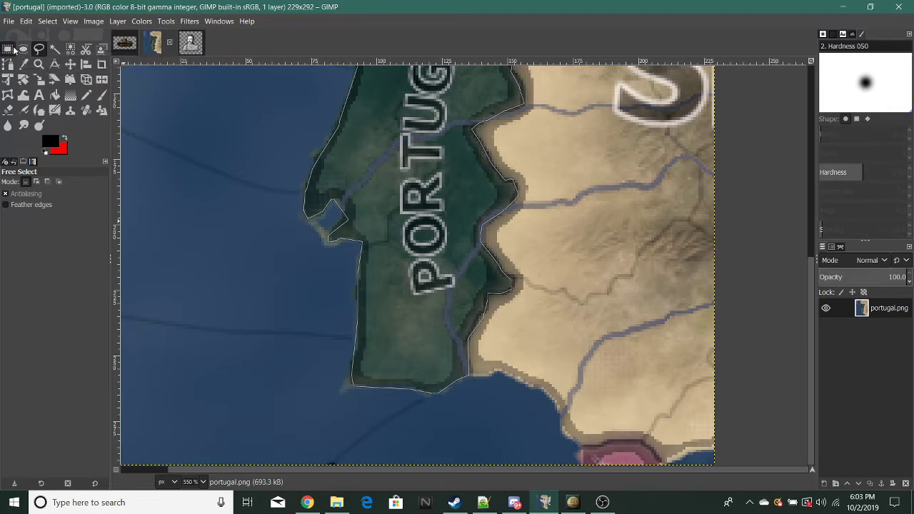
scroll(570, 236, "down", 7)
scroll(565, 222, "up", 5)
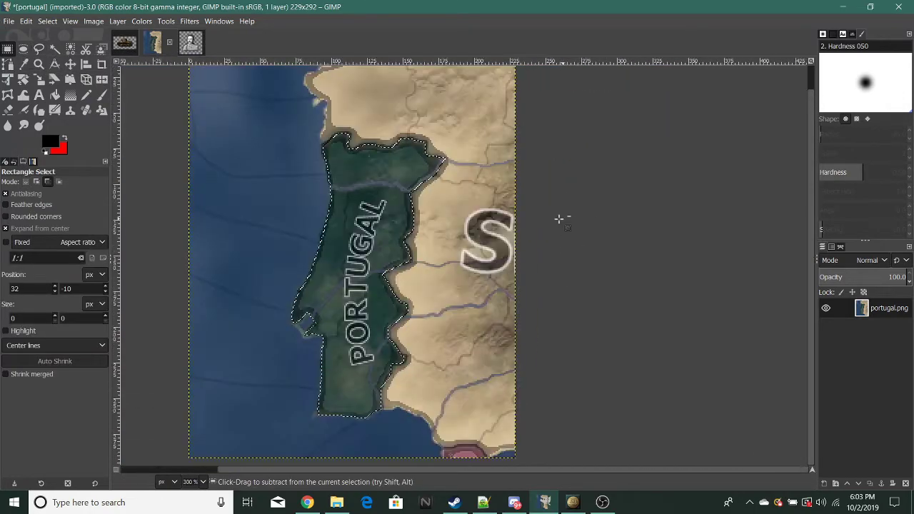
scroll(400, 237, "down", 2)
scroll(400, 237, "up", 3)
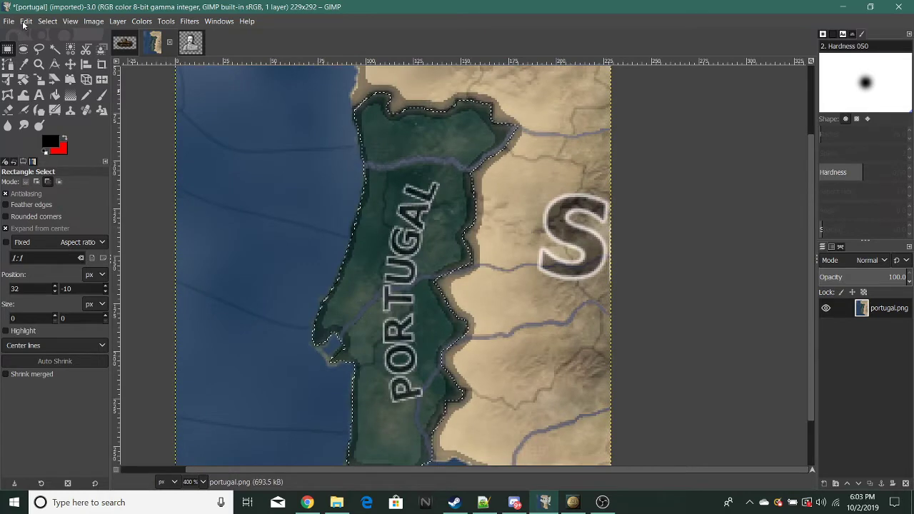
key("ctrl+c")
left_click(26, 22)
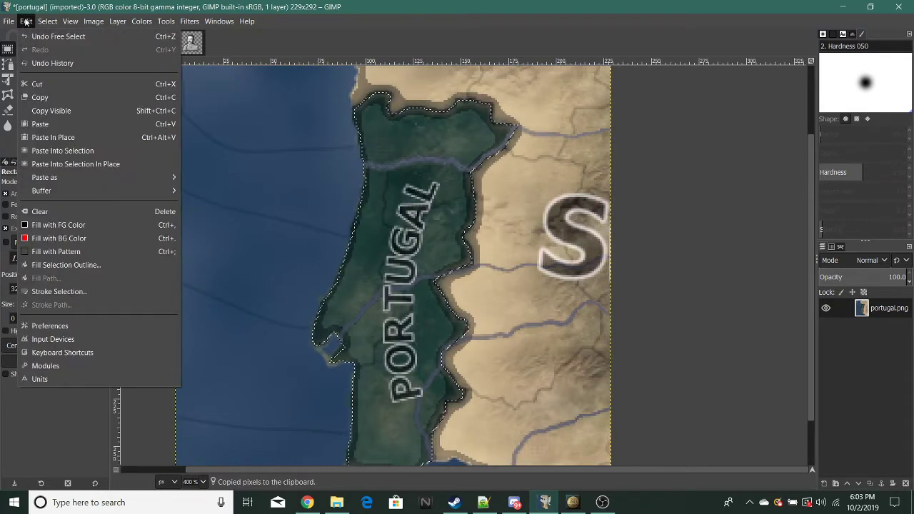
mouse_move(40, 180)
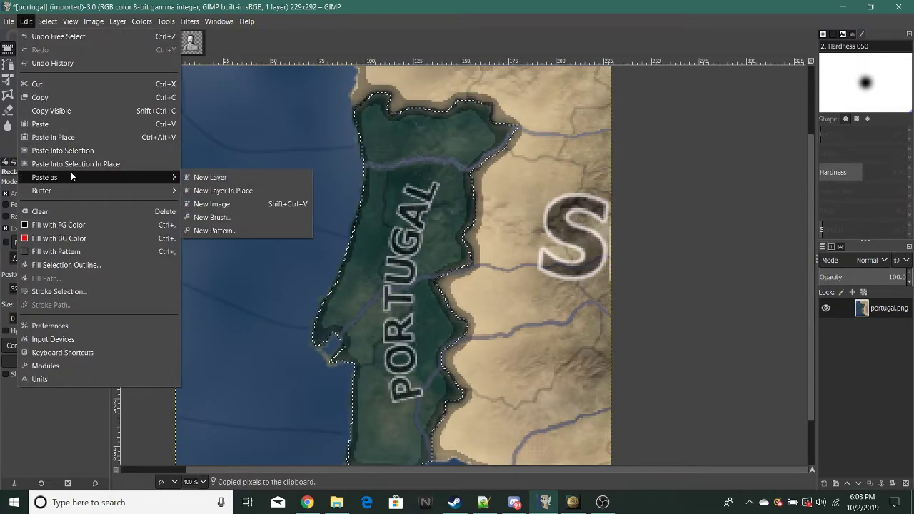
left_click(214, 204)
scroll(477, 268, "up", 5)
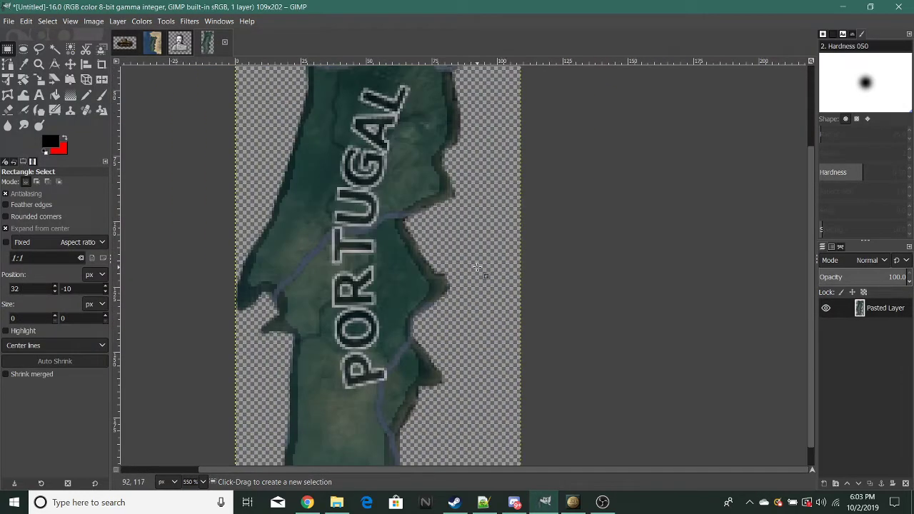
scroll(472, 266, "down", 4)
scroll(469, 265, "up", 2)
scroll(456, 262, "down", 3)
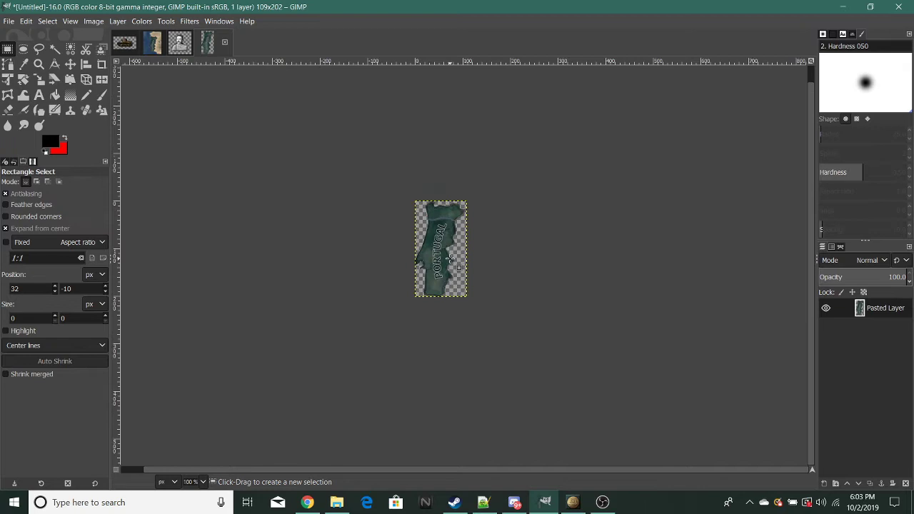
scroll(439, 258, "up", 1)
left_click(224, 42)
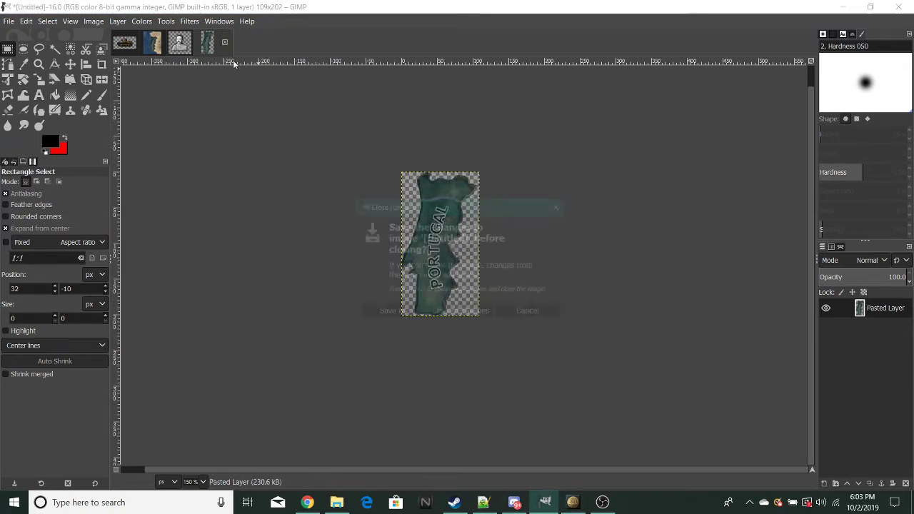
left_click(454, 312)
left_click(152, 43)
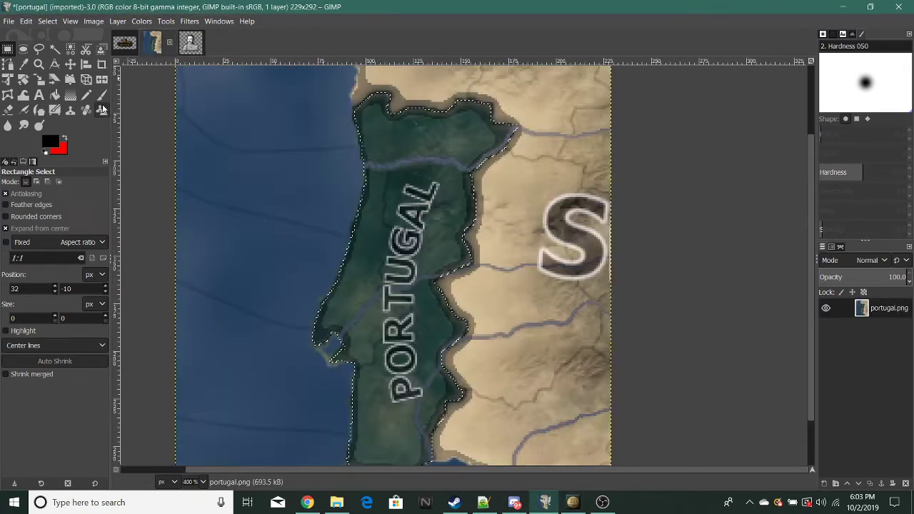
- Paint the selected Portugal area solid black with the Paintbrush
left_click(102, 95)
scroll(428, 250, "down", 1)
scroll(381, 414, "down", 1)
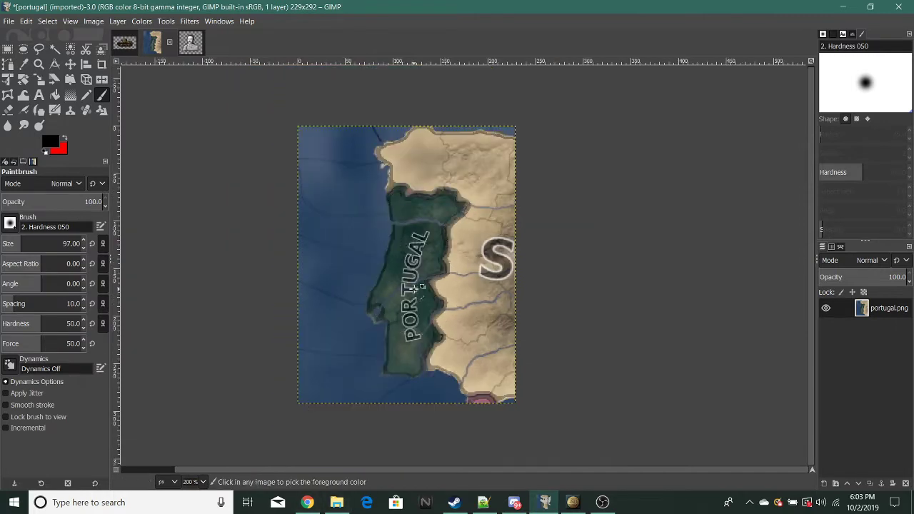
mouse_move(410, 207)
left_mouse_down()
mouse_move(415, 429)
mouse_move(428, 359)
left_mouse_up()
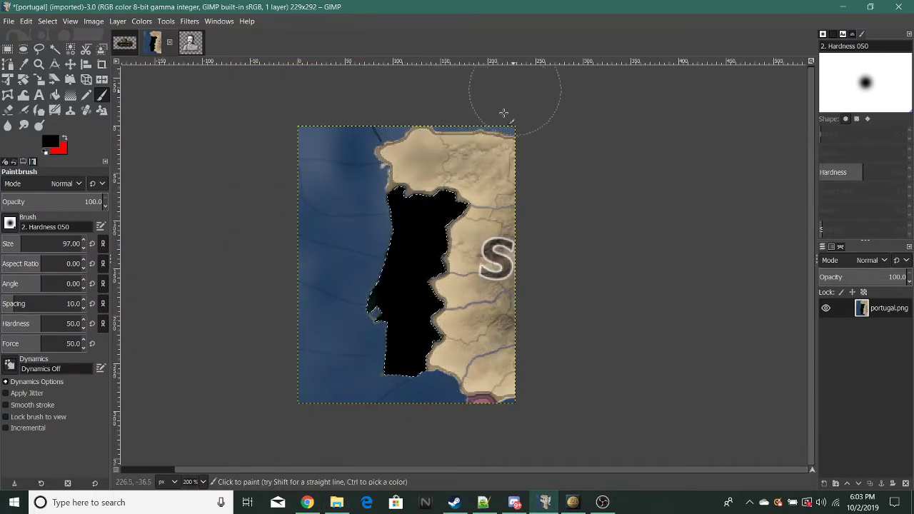
- Copy the black Portugal shape and paste it as a new image
key("ctrl+c")
left_click(26, 21)
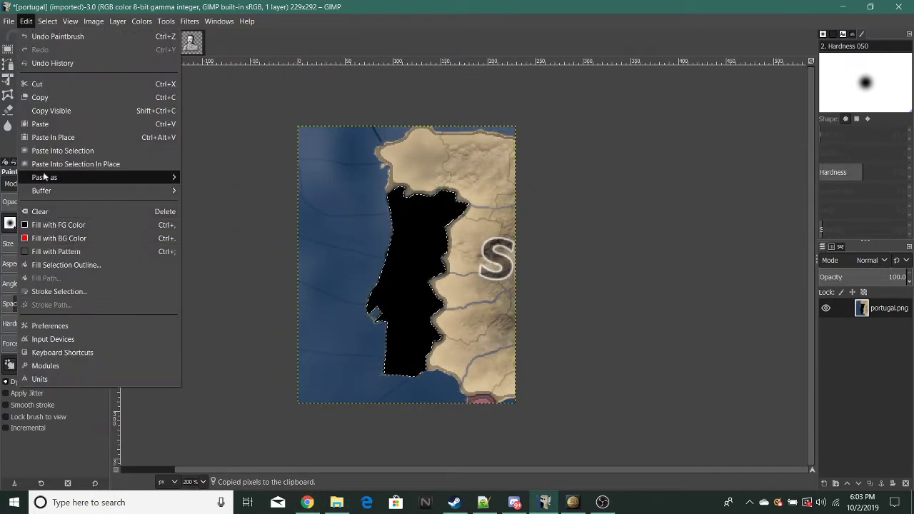
mouse_move(44, 177)
left_click(250, 202)
scroll(649, 363, "up", 4)
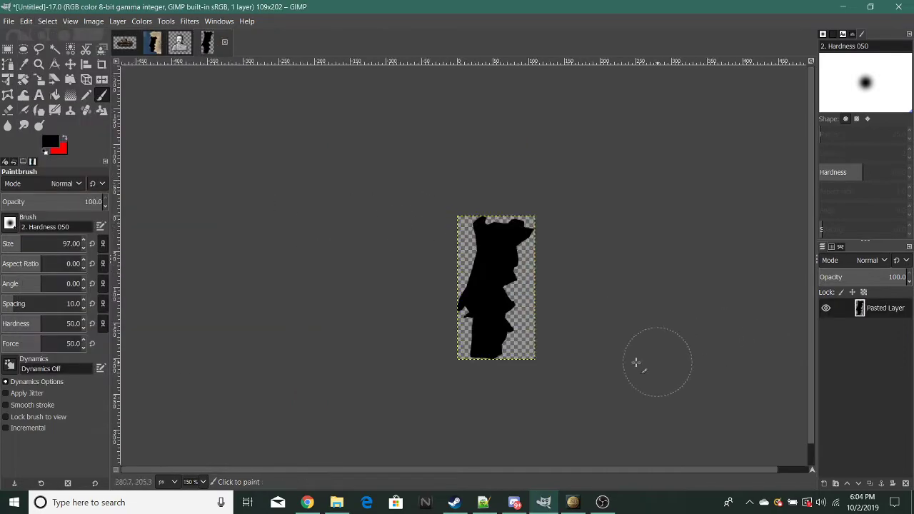
- Sample the dark green of Portugal's land from the map with the Color Picker
left_click(154, 50)
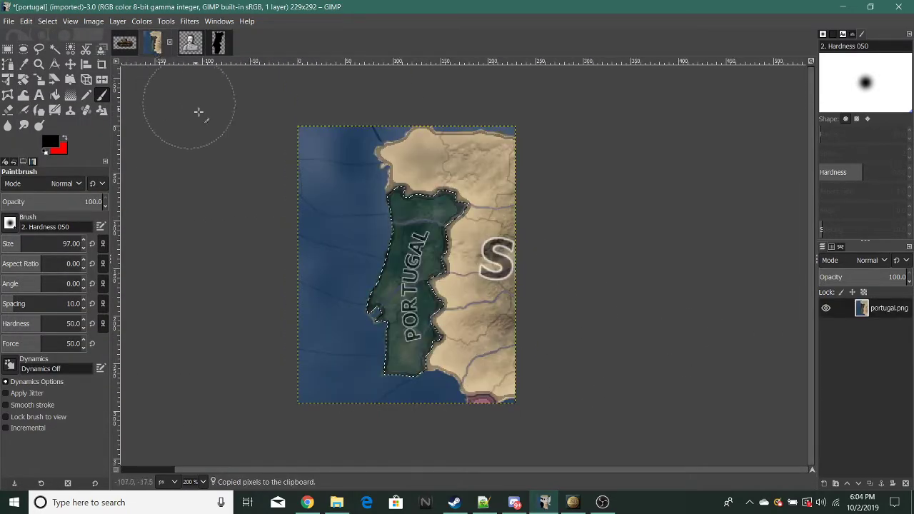
left_click(54, 49)
left_click(23, 64)
scroll(425, 240, "up", 4)
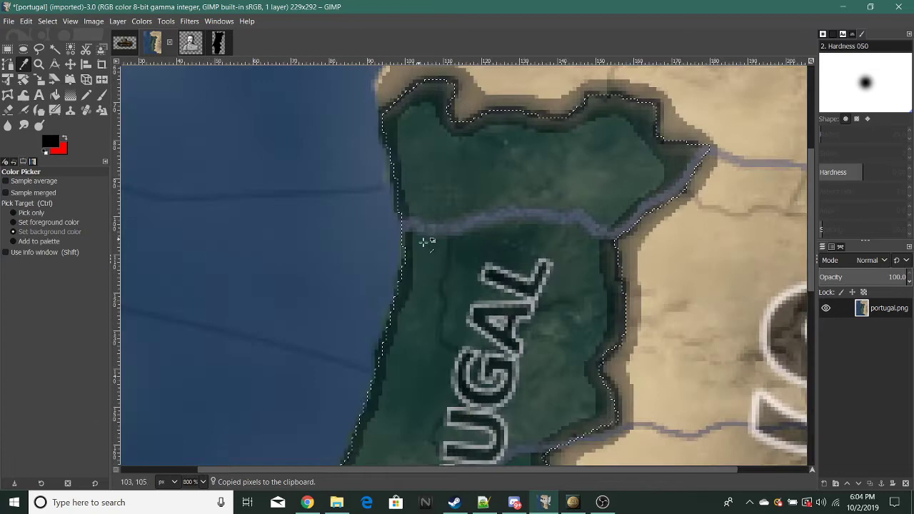
scroll(365, 193, "down", 3)
- Fuzzy-select the black silhouette in the new image and paint it dark green
key("alt+4")
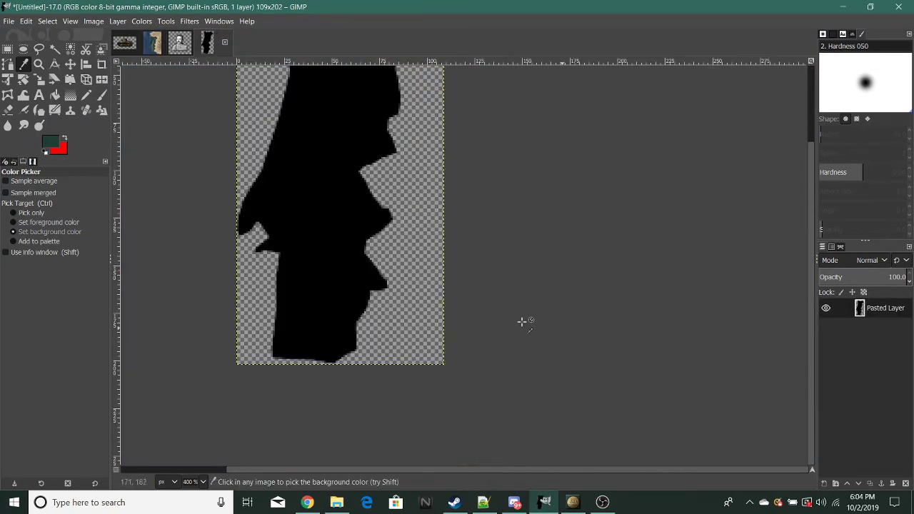
left_click(54, 48)
scroll(327, 196, "down", 2)
scroll(328, 196, "up", 1)
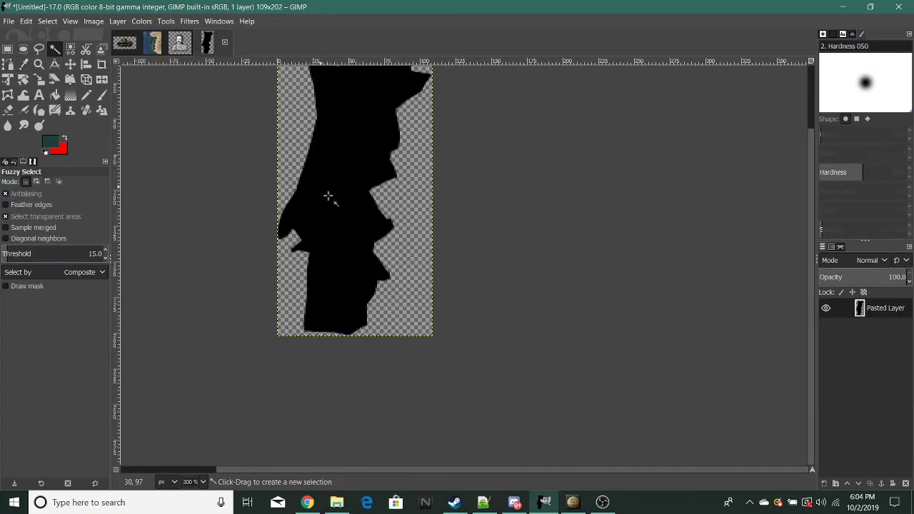
left_click(357, 227)
scroll(321, 328, "up", 2)
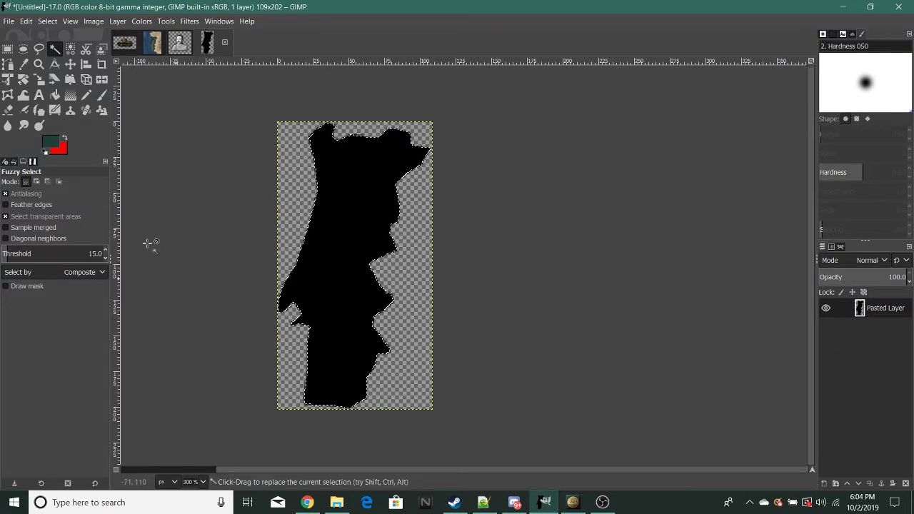
left_click(101, 95)
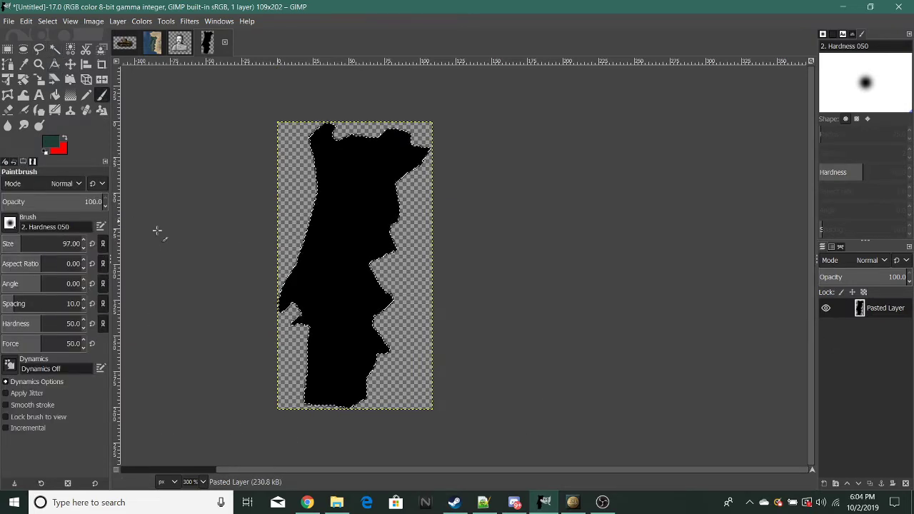
scroll(319, 225, "down", 2)
mouse_move(316, 223)
left_mouse_down()
mouse_move(341, 166)
mouse_move(360, 341)
mouse_move(318, 173)
left_mouse_up()
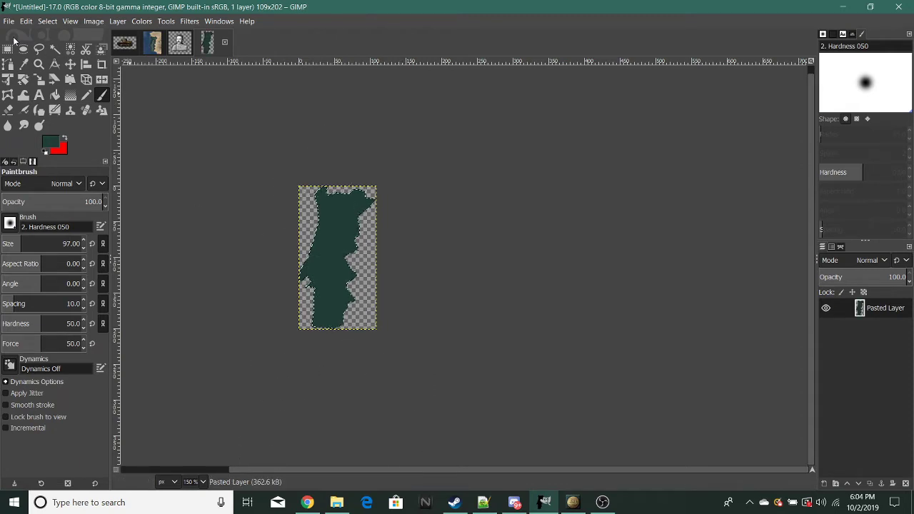
- Cut the Portugal shape, add a new layer named 'finland', and paste the shape onto it
key("r")
scroll(335, 262, "down", 6)
scroll(327, 265, "up", 7)
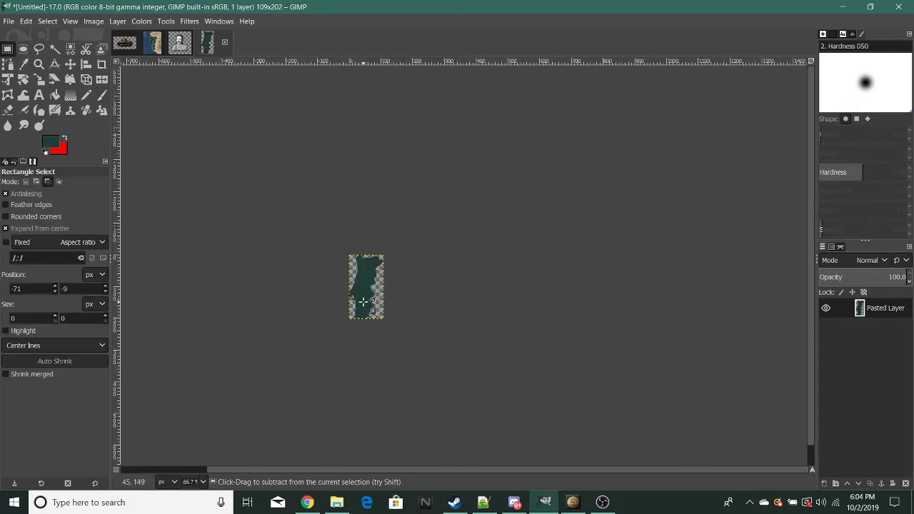
scroll(364, 302, "up", 2)
key("ctrl+x")
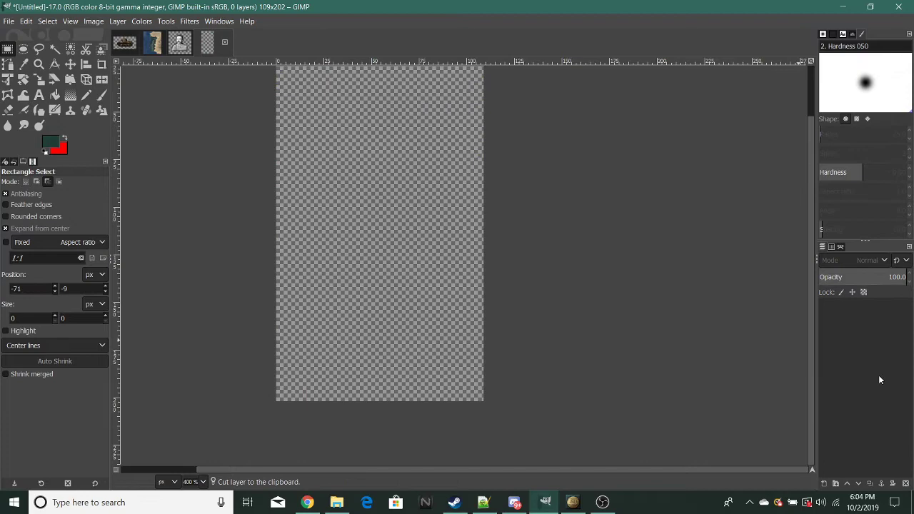
right_click(878, 375)
left_click(813, 82)
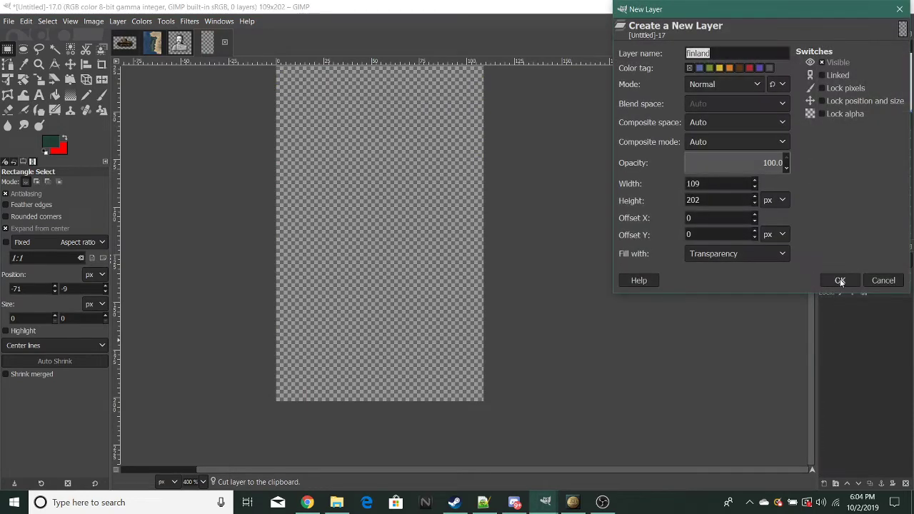
left_click(838, 279)
key("ctrl+v")
- Scale the pasted shape to 44×82, align it, and anchor it onto finland
left_click(39, 79)
left_click_drag(285, 371, 421, 203)
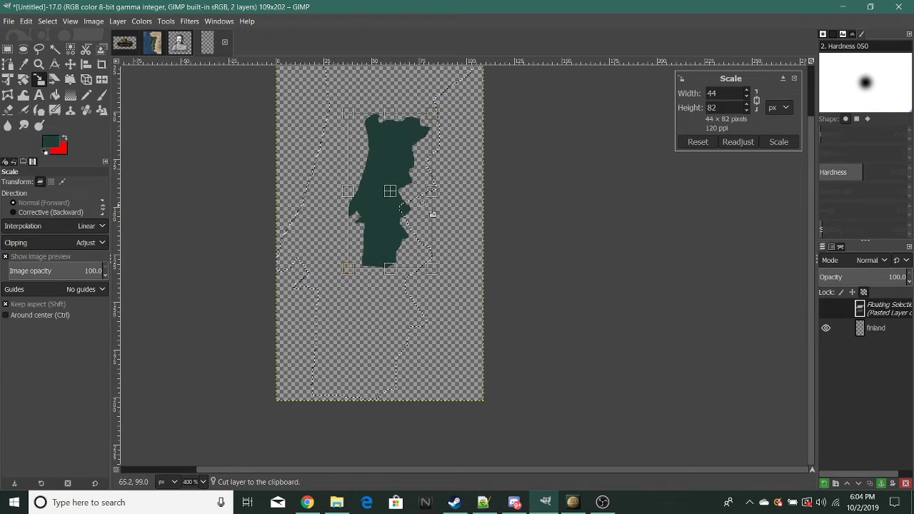
left_click(778, 142)
key("q")
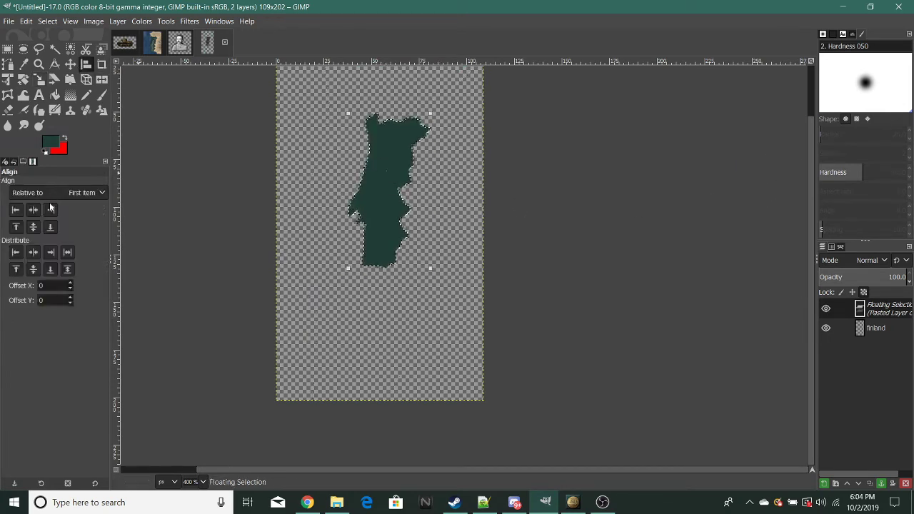
left_click(50, 210)
key("r")
- Crop the image to 64×92 around the shape
left_click(265, 208)
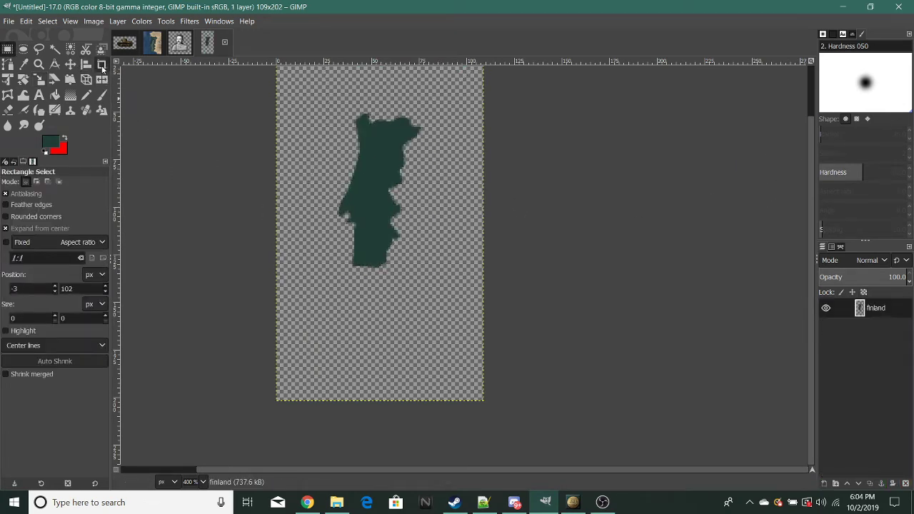
left_click(102, 65)
left_click_drag(313, 160, 434, 333)
left_click(408, 320)
scroll(403, 309, "down", 4, "ctrl")
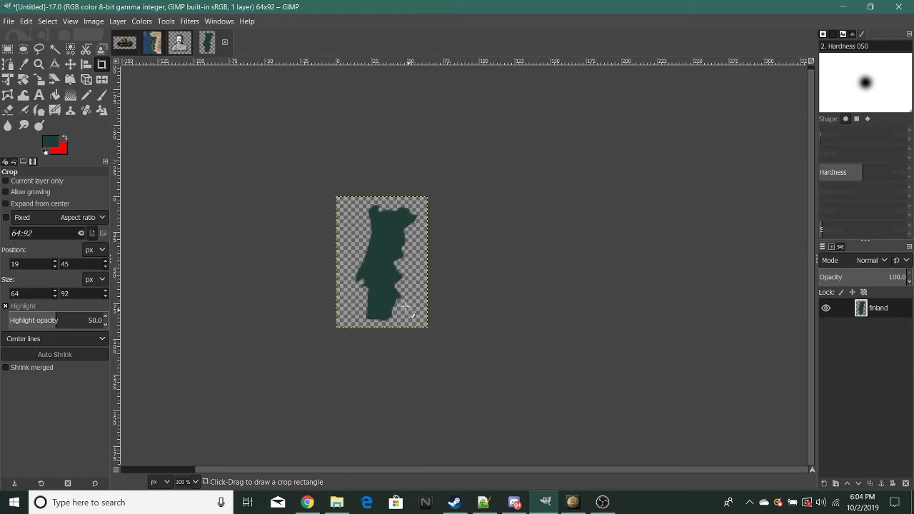
scroll(391, 299, "up", 4, "ctrl")
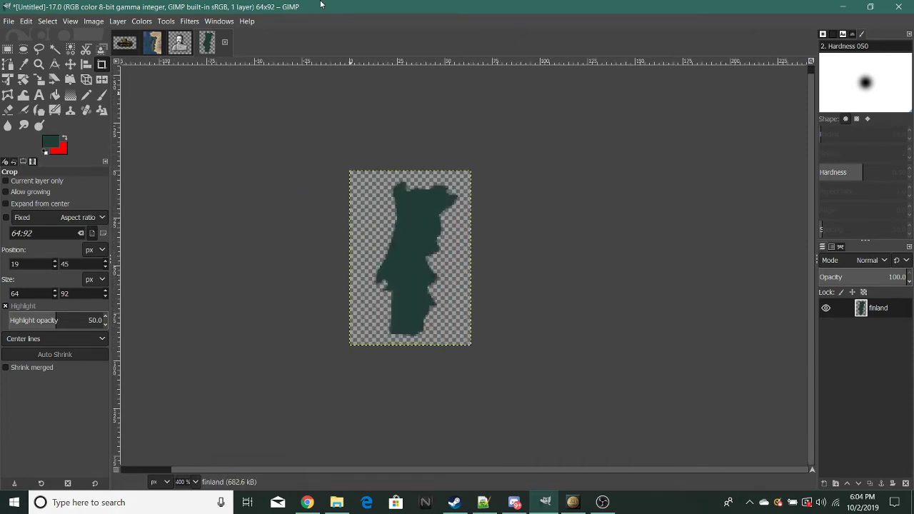
- Add a finland #1 layer holding a pasted copy of the shape painted black
right_click(869, 404)
left_click(791, 81)
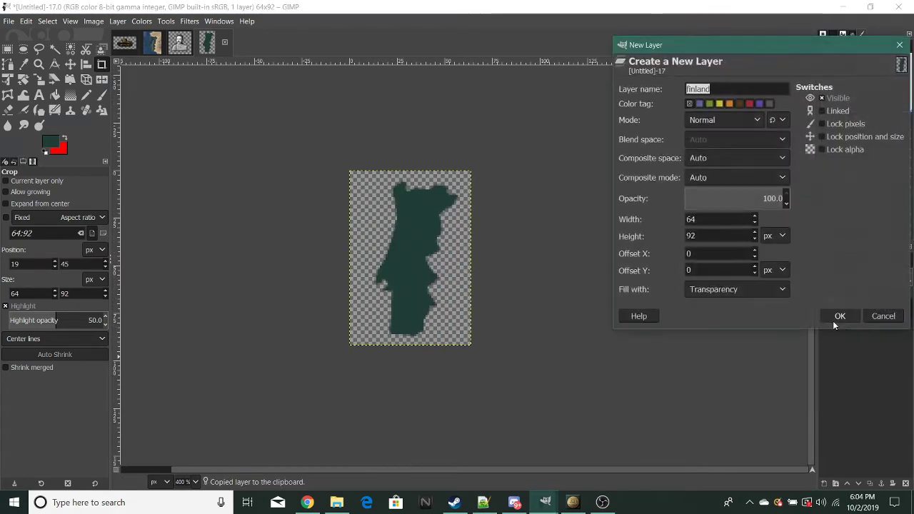
left_click(834, 317)
key("ctrl+v")
left_click(44, 153)
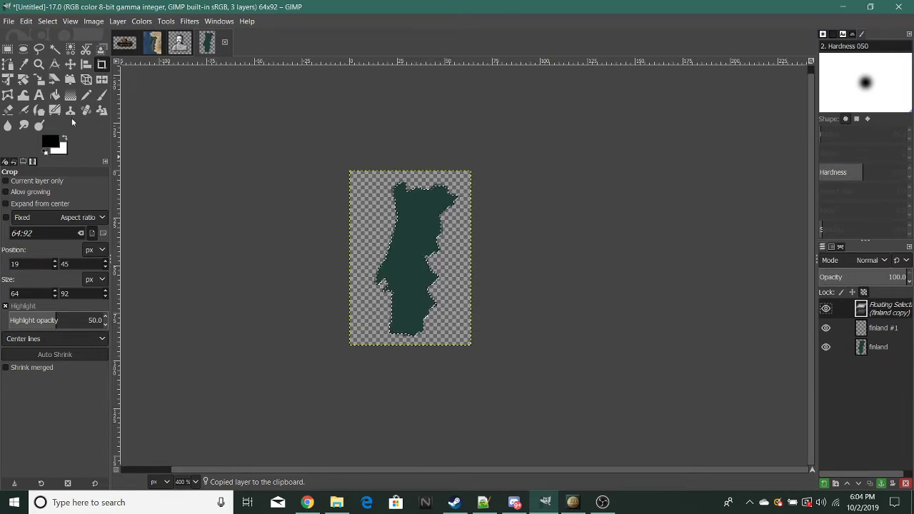
left_click(102, 95)
mouse_move(428, 200)
left_mouse_down()
mouse_move(418, 249)
mouse_move(446, 405)
mouse_move(284, 201)
left_mouse_up()
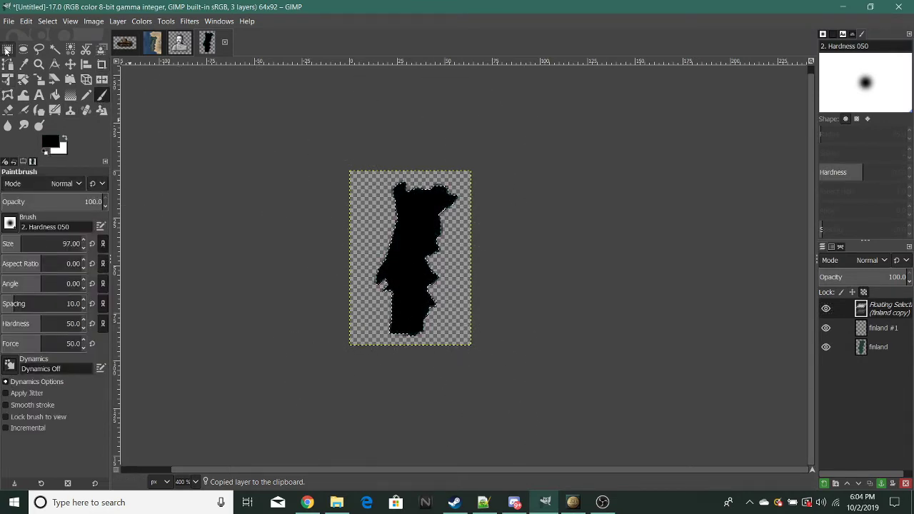
key("r")
key("ctrl+h")
- Add a finland #2 layer and paste the black shape into it
right_click(892, 414)
left_click(816, 83)
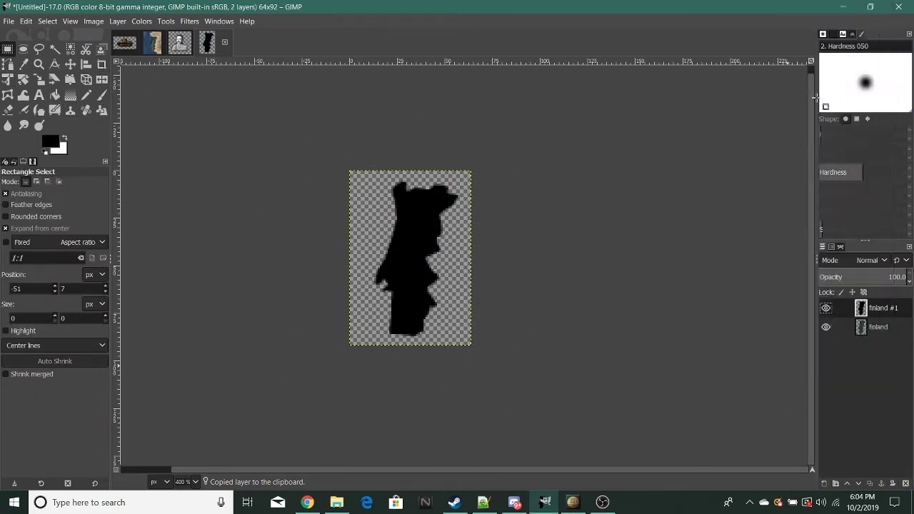
left_click(837, 282)
key("ctrl+v")
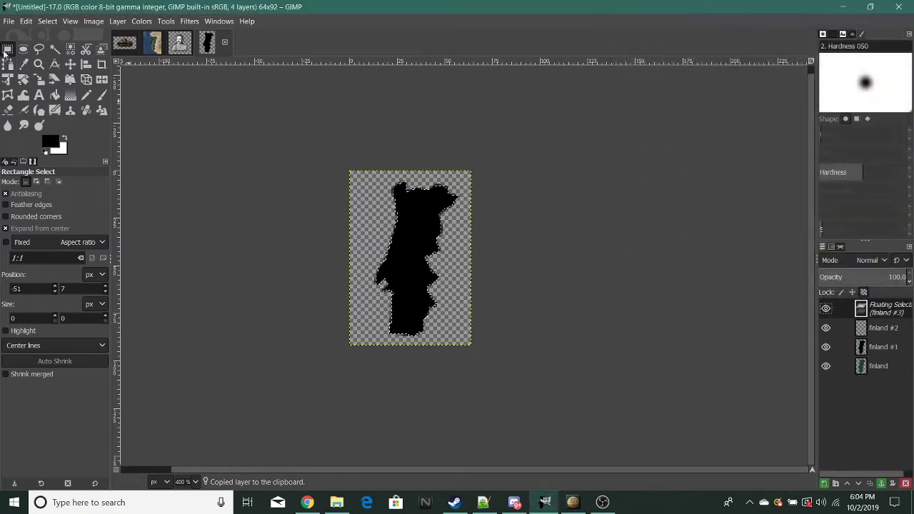
key("ctrl+h")
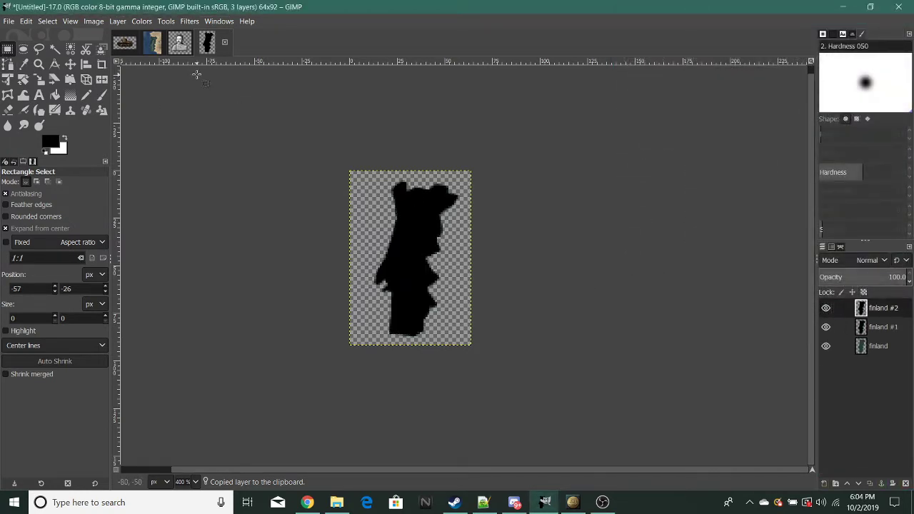
- Apply a Gaussian Blur to the black shape and merge finland #2 down into finland #1
left_click(189, 21)
mouse_move(199, 97)
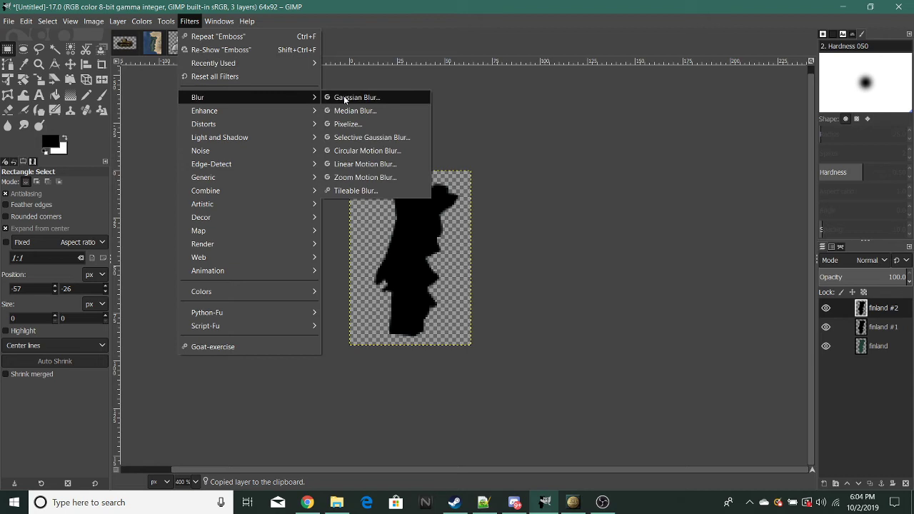
left_click(344, 98)
left_click(342, 250)
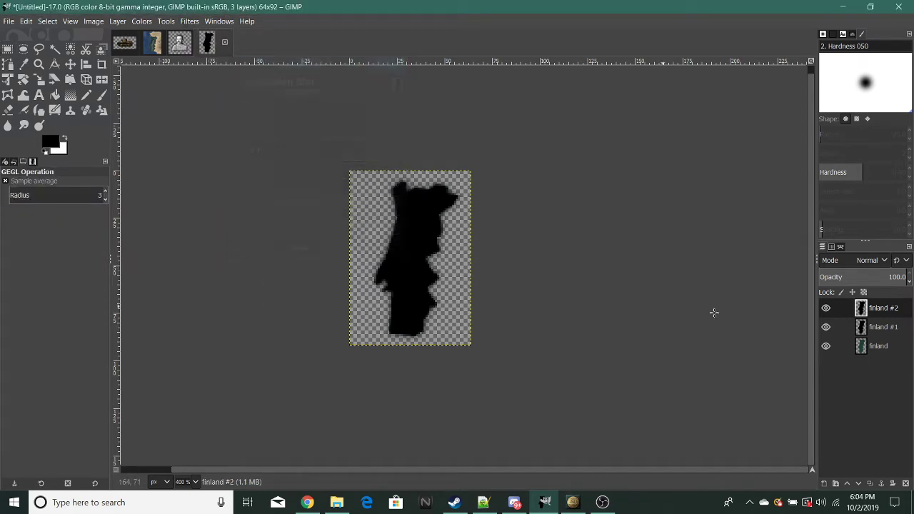
right_click(857, 309)
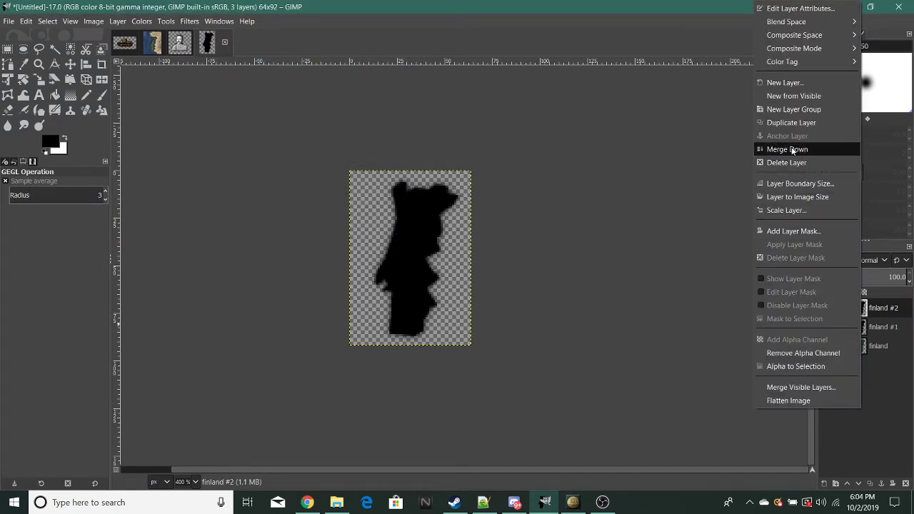
left_click(791, 151)
- Move the green finland layer to the top of the stack and make it the active layer
left_click_drag(887, 359, 864, 303)
scroll(367, 255, "down", 3)
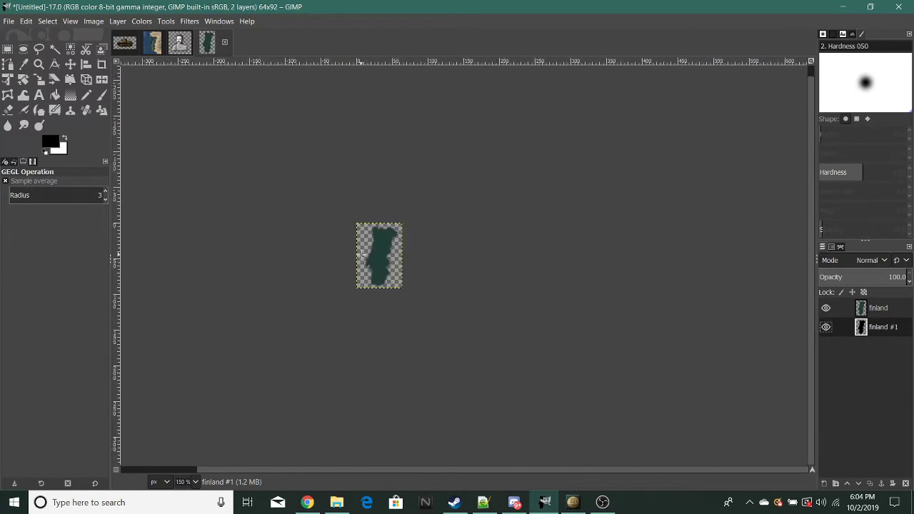
scroll(368, 255, "up", 5)
key("ctrl+c")
key("ctrl+v")
left_click(7, 48)
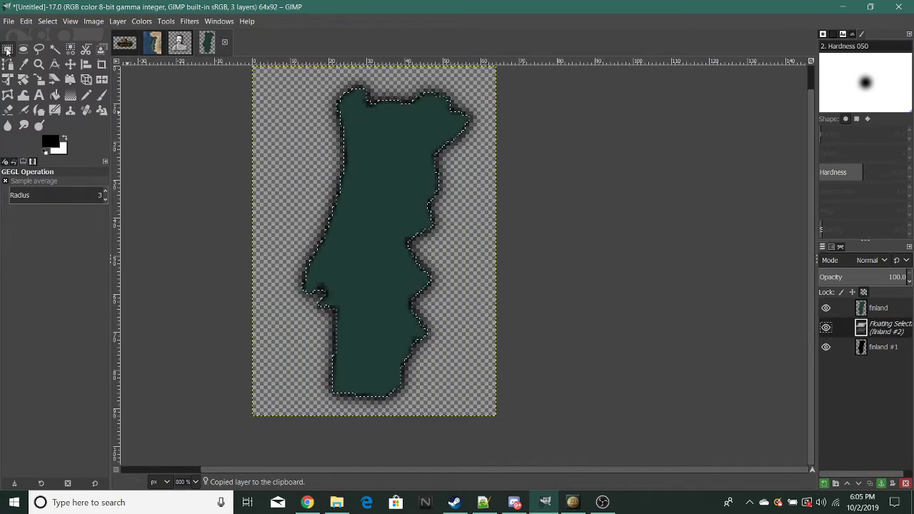
left_click(239, 150)
scroll(238, 150, "down", 4)
scroll(414, 293, "up", 2)
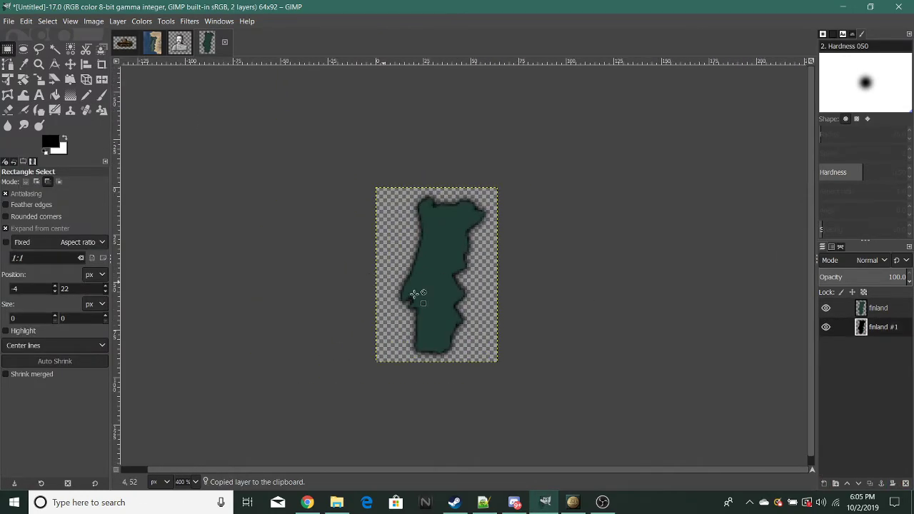
left_click(878, 311)
- Apply Decor > Add Bevel with Thickness 5, then view the icon at actual size
left_click(190, 21)
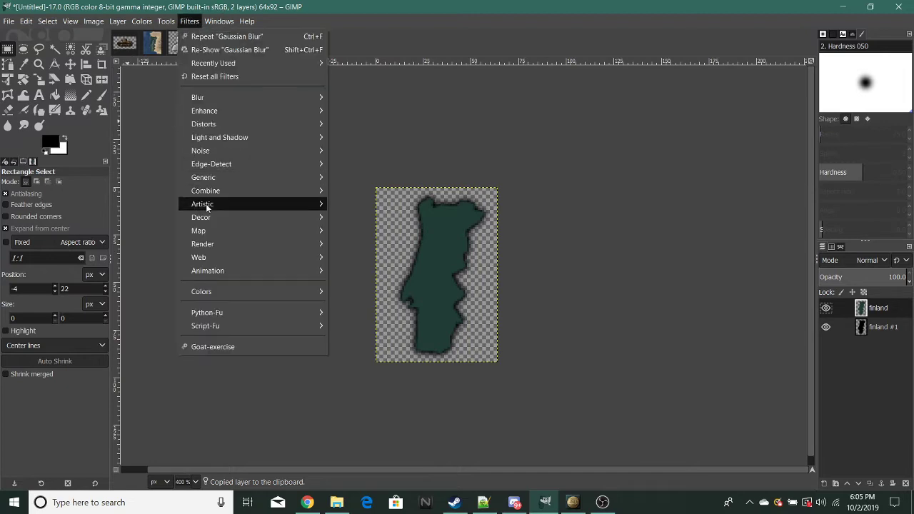
mouse_move(229, 217)
left_click(356, 217)
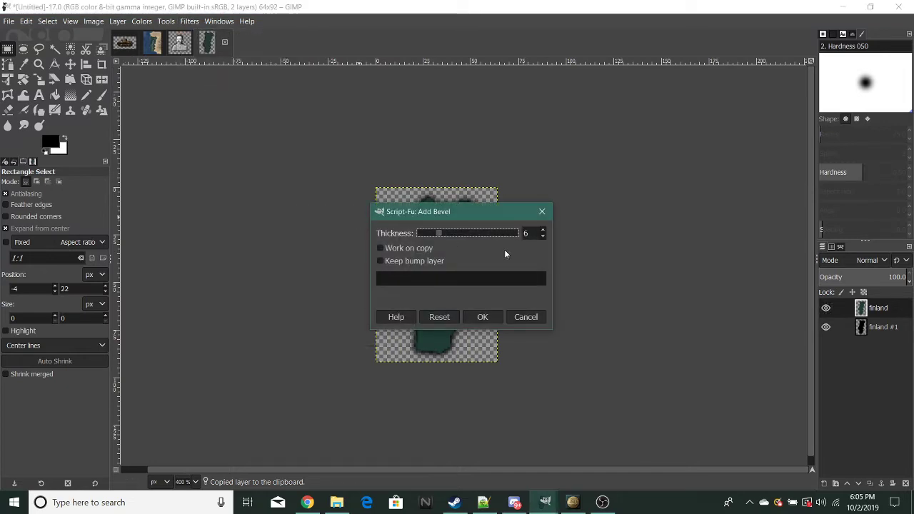
left_click(543, 238)
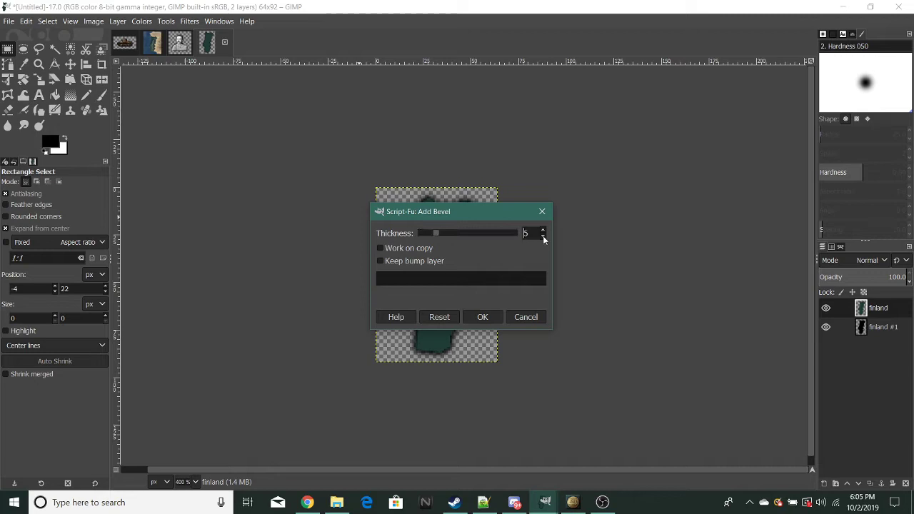
left_click(492, 320)
key("1")
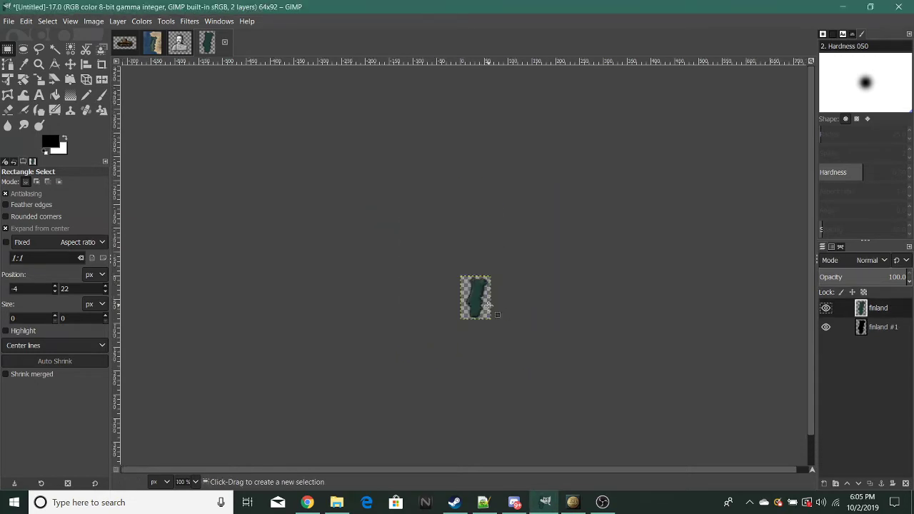
scroll(489, 305, "up", 5)
- Copy the Portugal map into a new layer above it and anchor it
key("ctrl+c")
right_click(872, 410)
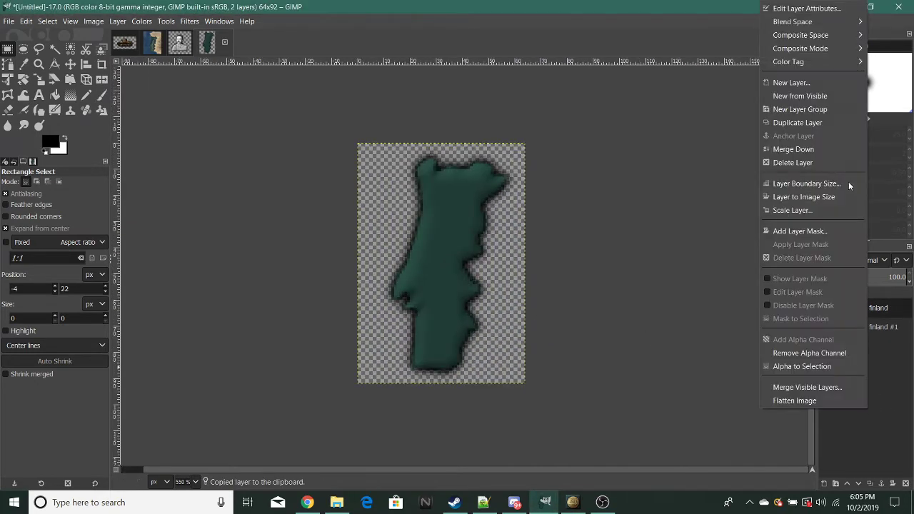
left_click(798, 86)
left_click(841, 322)
key("ctrl+v")
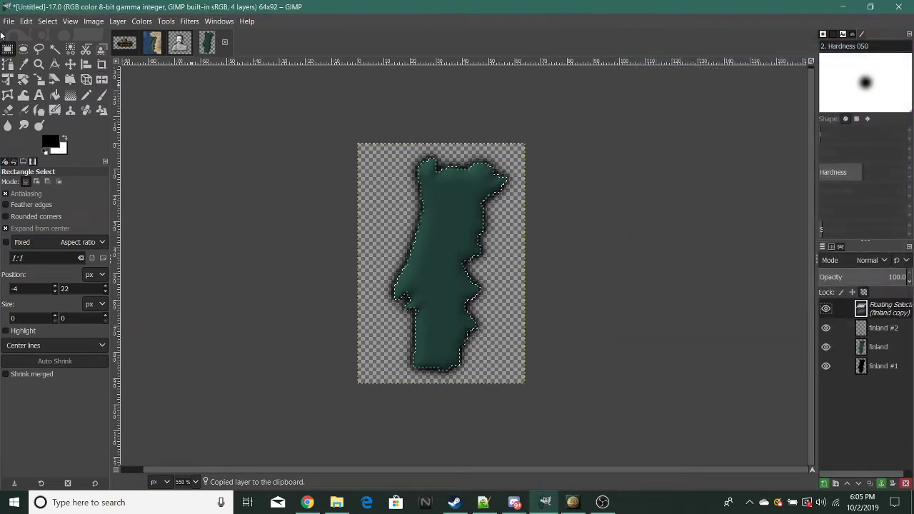
key("ctrl+h")
- Emboss the map copy and blend it in Multiply mode at about 49% opacity
left_click(189, 21)
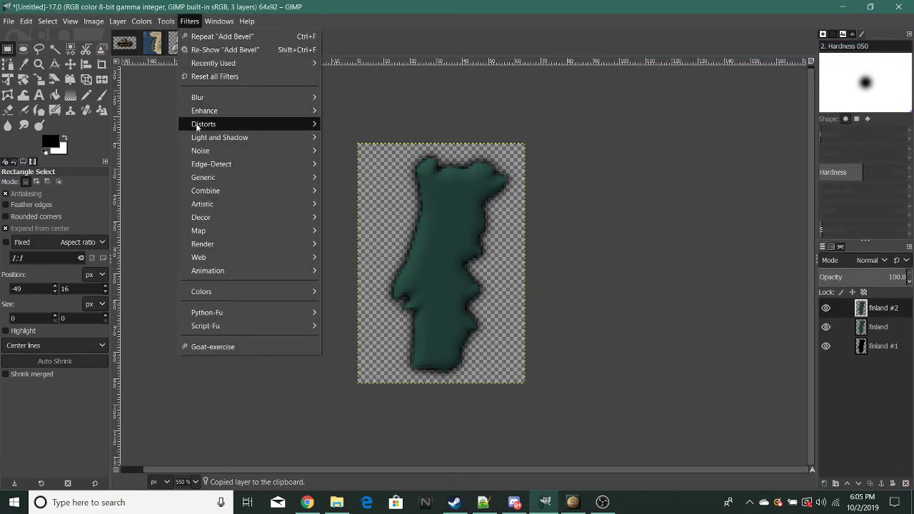
mouse_move(197, 126)
left_click(347, 137)
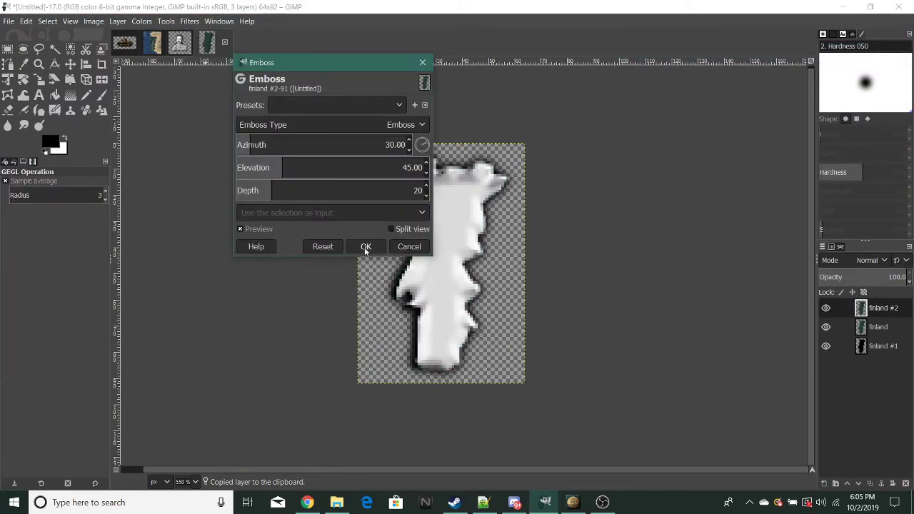
left_click(366, 247)
left_click(868, 260)
left_click(864, 190)
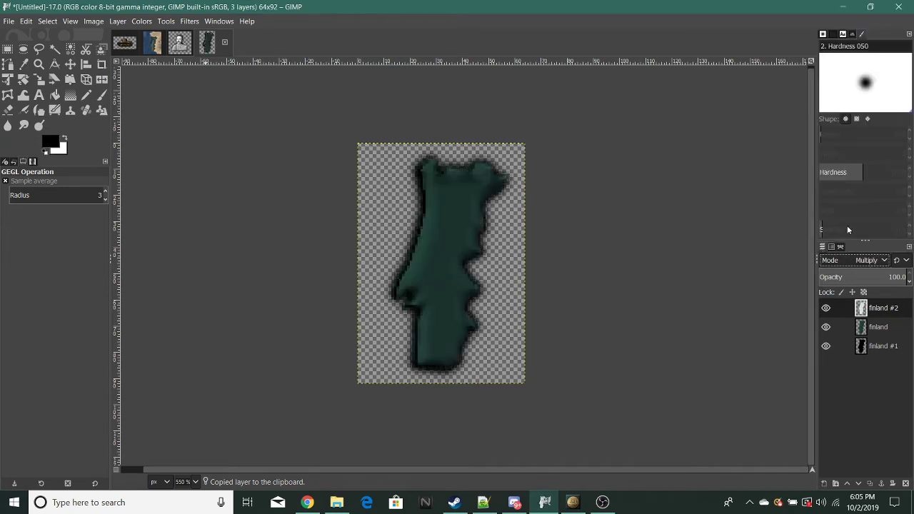
left_click(863, 277)
- Merge the embossed layer down twice into a single map layer
key("r")
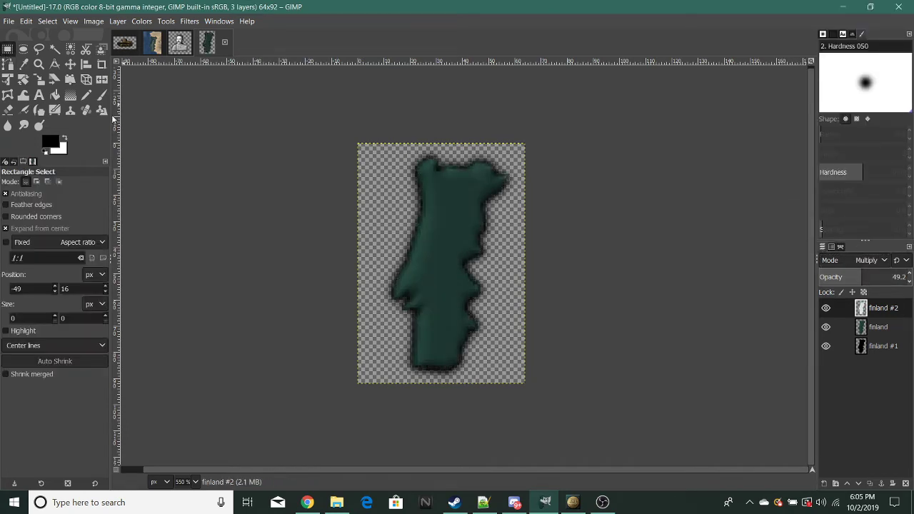
scroll(530, 314, "down", 4, "ctrl")
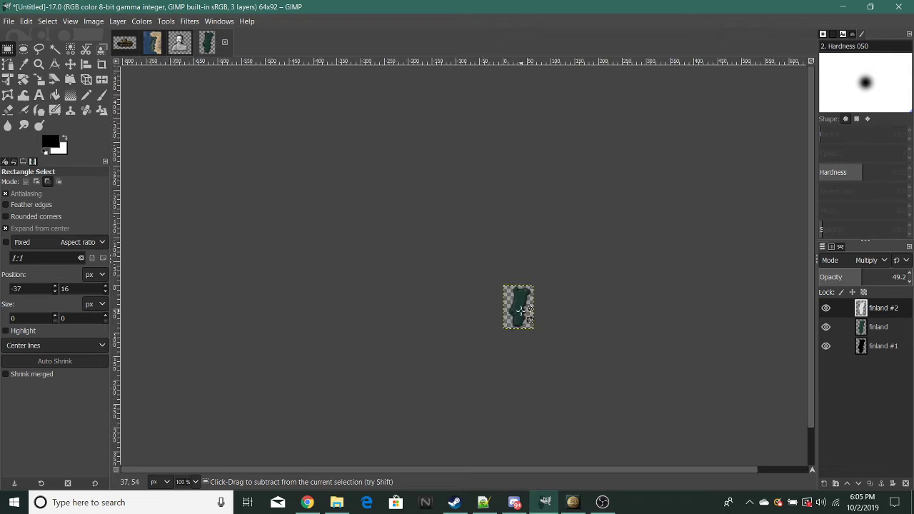
scroll(511, 307, "up", 3)
right_click(869, 314)
left_click(817, 149)
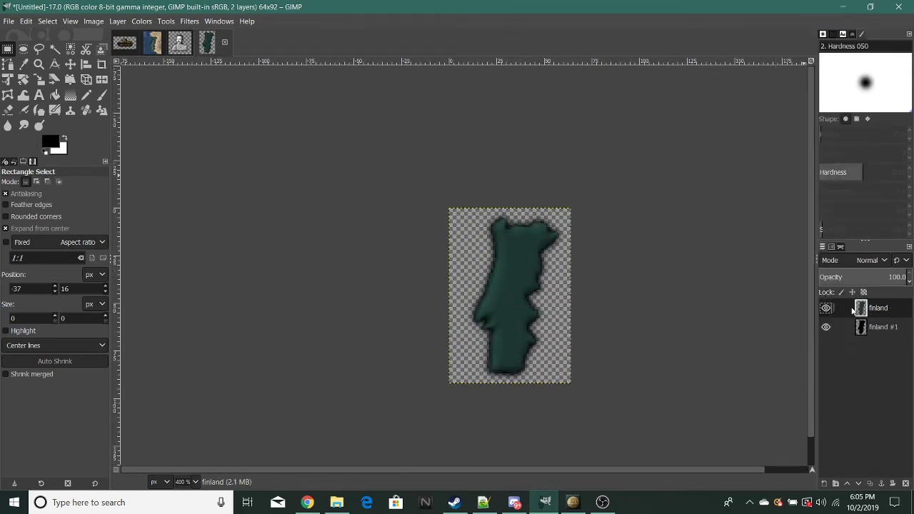
right_click(863, 308)
left_click(816, 150)
- Close portugal.png with Discard Changes and return to the embossed map image
scroll(628, 233, "down", 4)
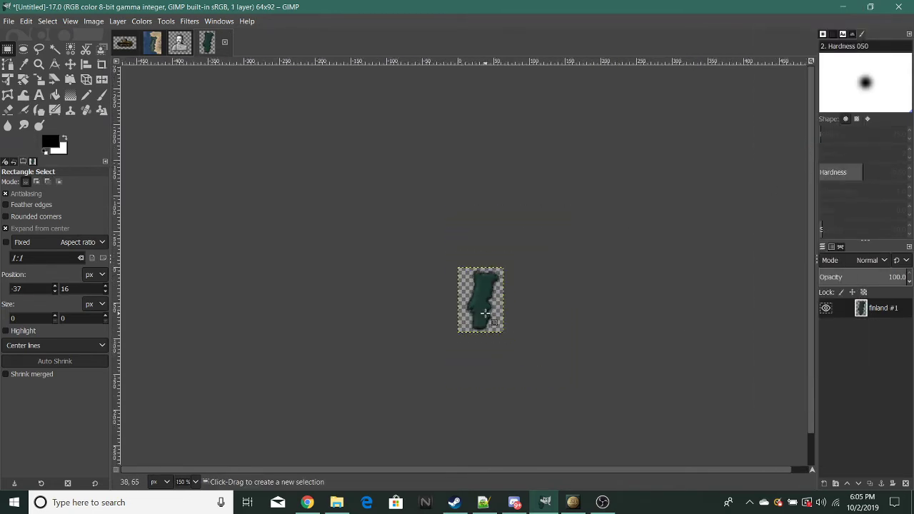
scroll(192, 149, "up", 6)
left_click(152, 43)
left_click(169, 43)
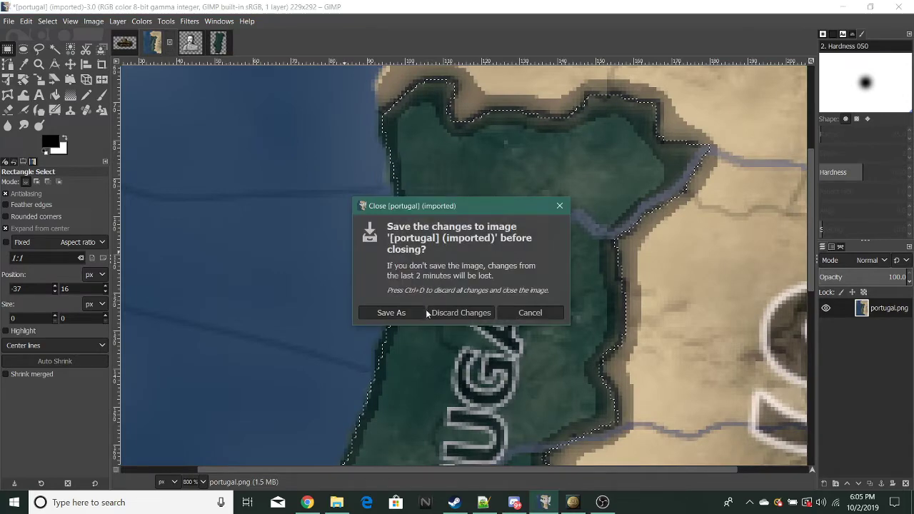
left_click(464, 311)
left_click(197, 46)
scroll(550, 293, "down", 3)
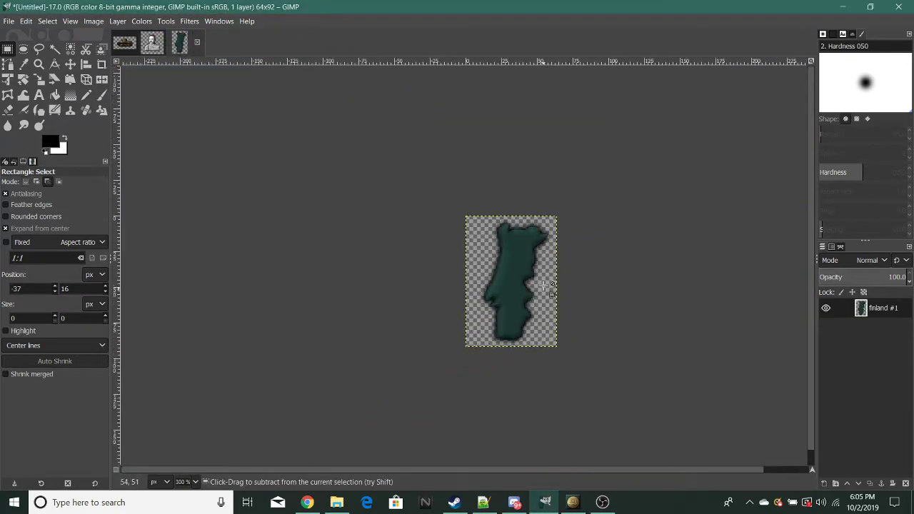
scroll(547, 285, "up", 3)
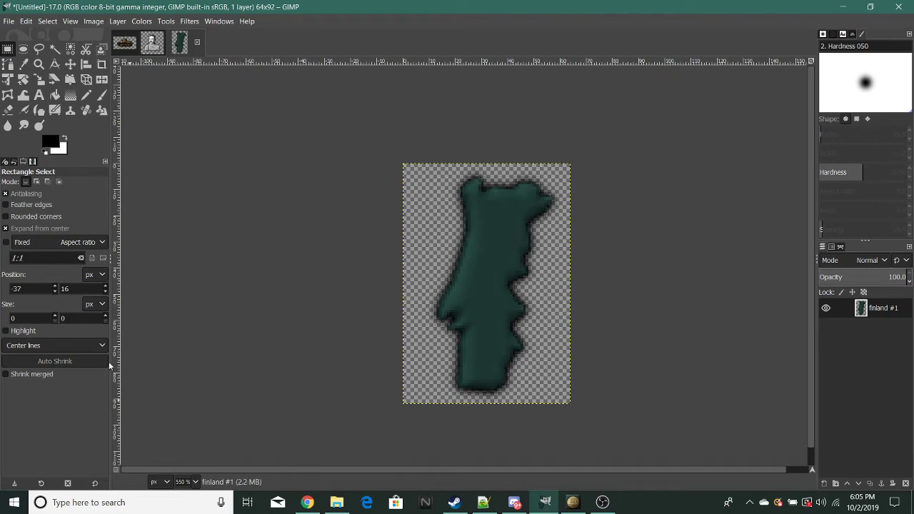
scroll(473, 292, "down", 5)
scroll(480, 291, "up", 6)
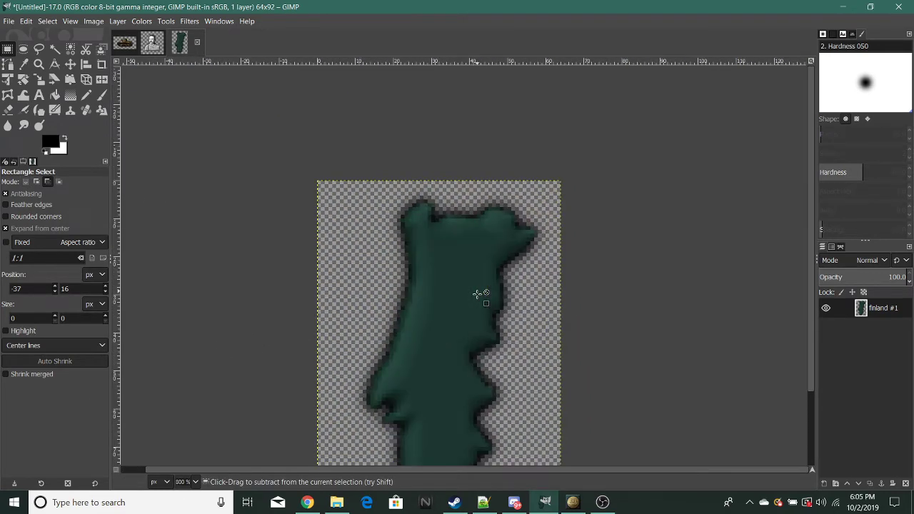
scroll(475, 293, "down", 6)
scroll(475, 293, "up", 6)
scroll(404, 285, "up", 1)
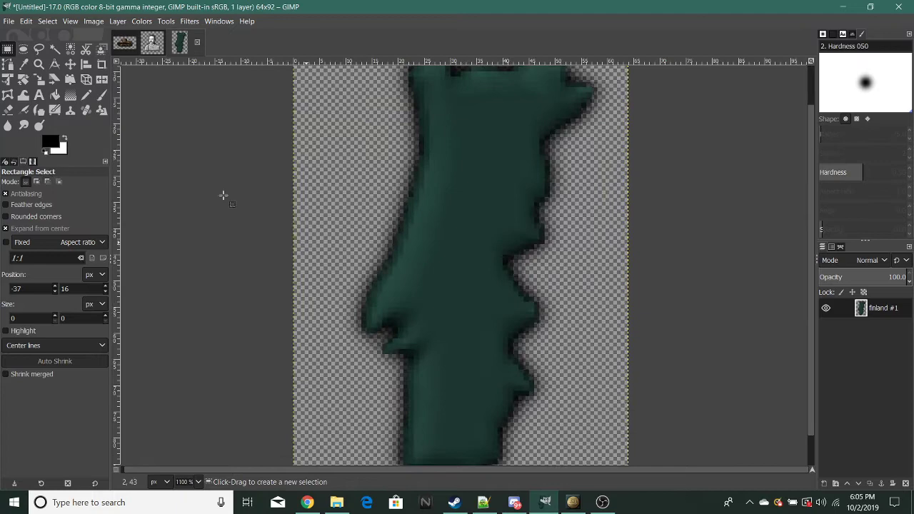
- Browse to Pilsudski Database/focus_icon_making/backgrounds in the Open Image dialog
left_click(11, 24)
left_click(24, 62)
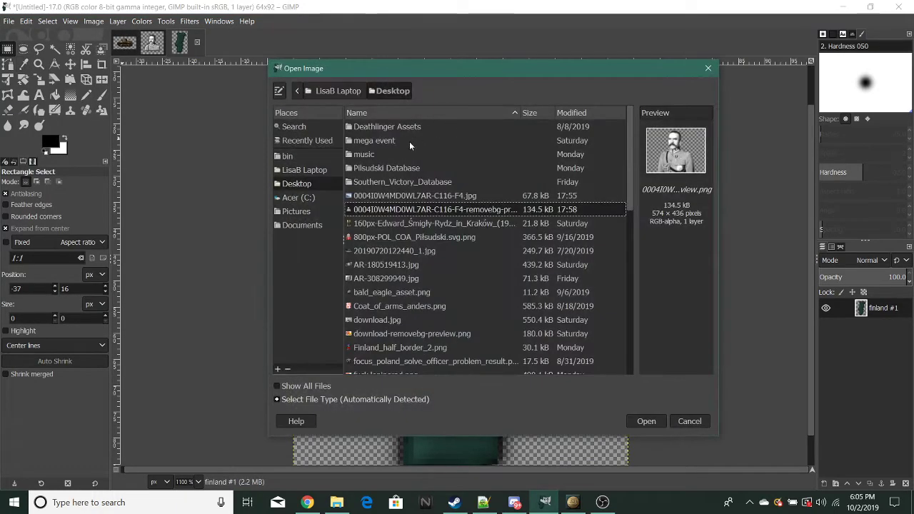
double_click(377, 168)
double_click(379, 171)
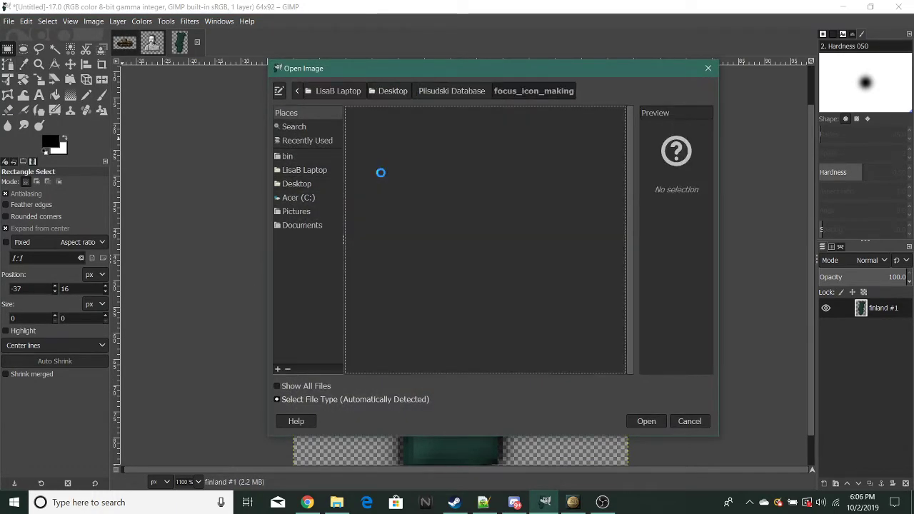
double_click(384, 125)
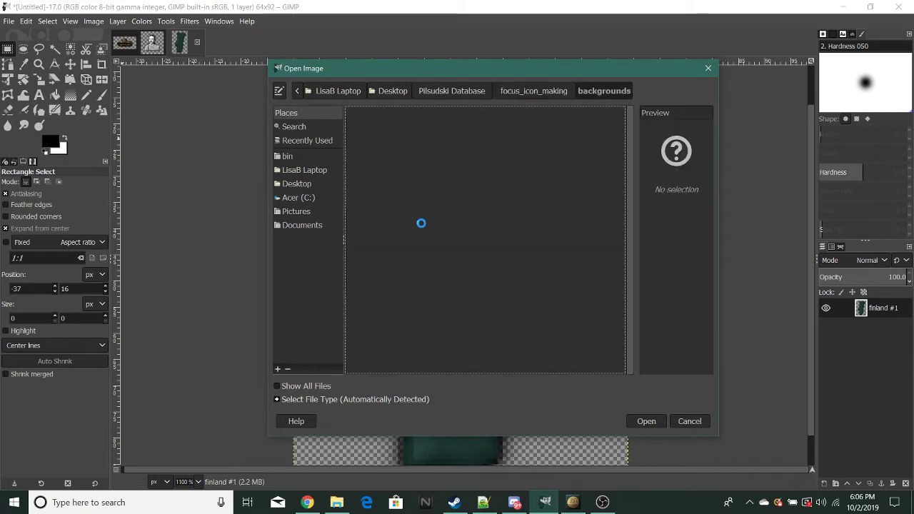
- Preview background candidates such as background_red.png, Bars3.png and big brother.psd
left_click(420, 222)
left_click(400, 292)
scroll(415, 236, "down", 3)
left_click(415, 228)
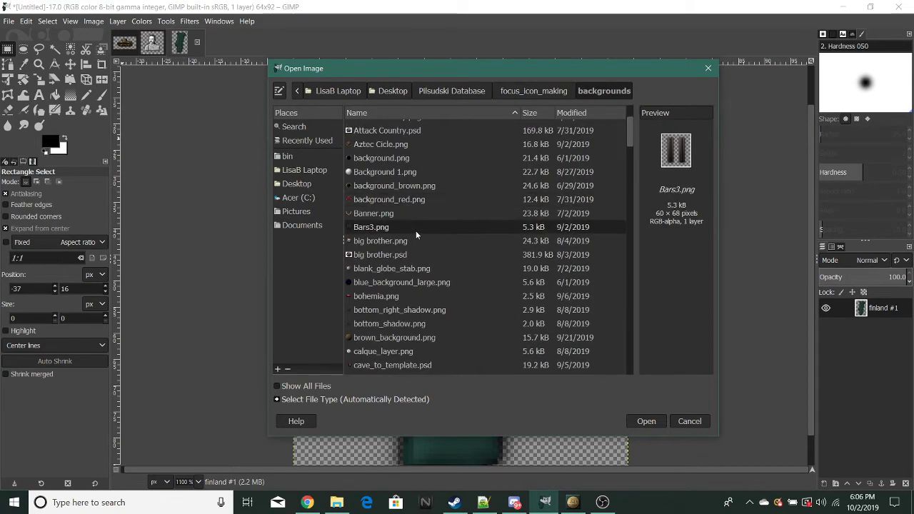
left_click(414, 254)
left_click(414, 310)
scroll(414, 310, "down", 3)
scroll(410, 236, "down", 3)
left_click(409, 233)
left_click(420, 289)
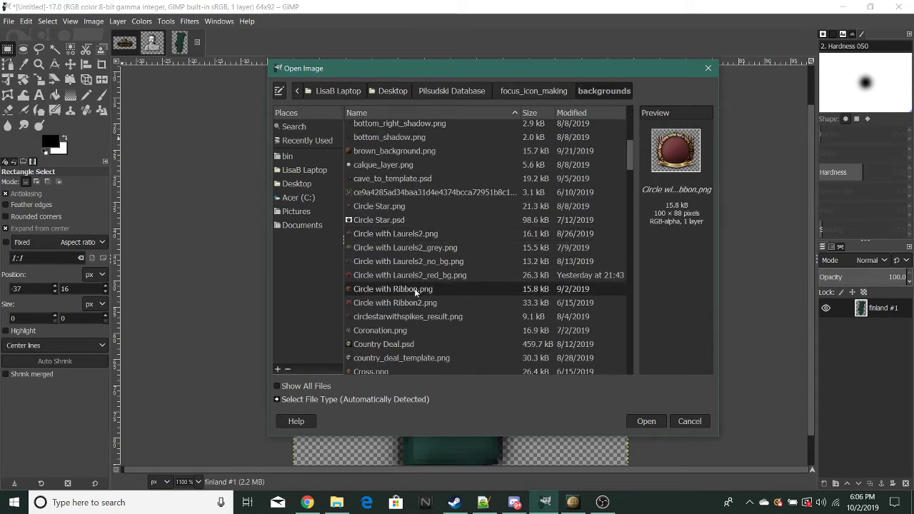
- Compare the Circle with Laurels2 variants, then open Circle with Ribbon2.png
left_click(404, 304)
left_click(402, 249)
left_click(393, 235)
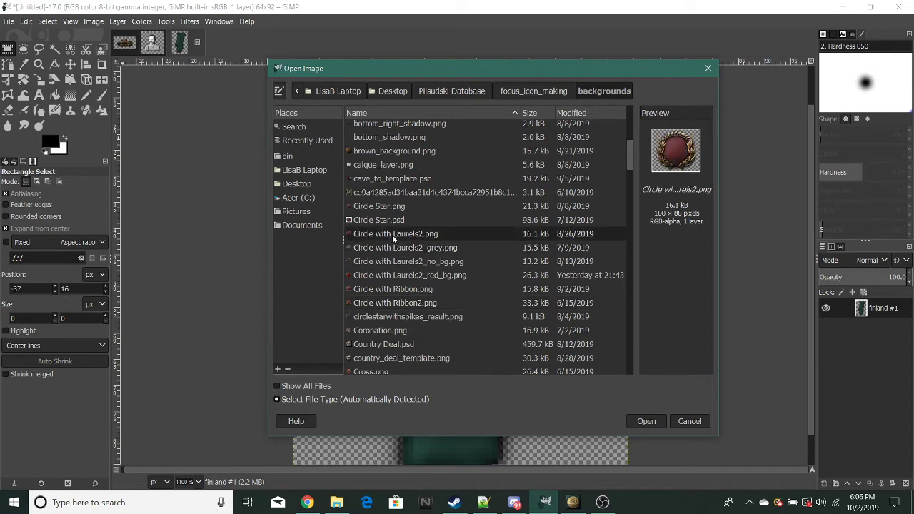
left_click(387, 276)
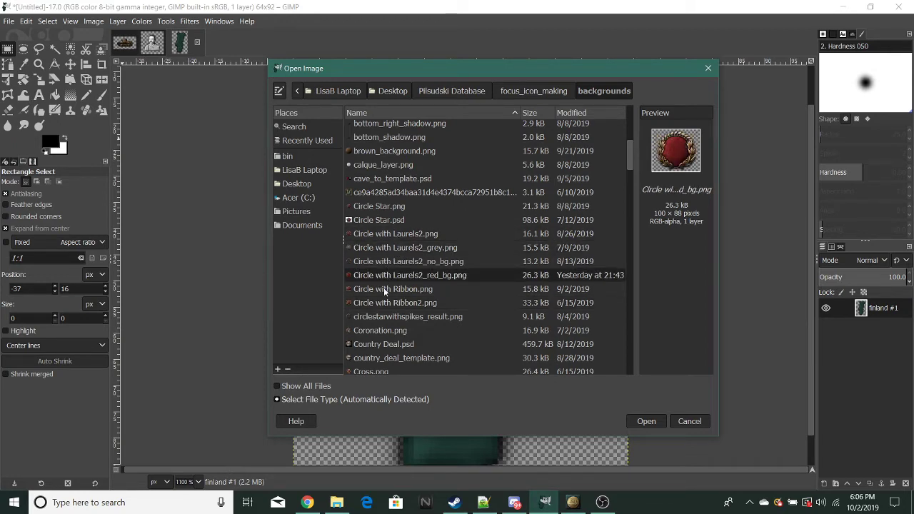
left_click(393, 303)
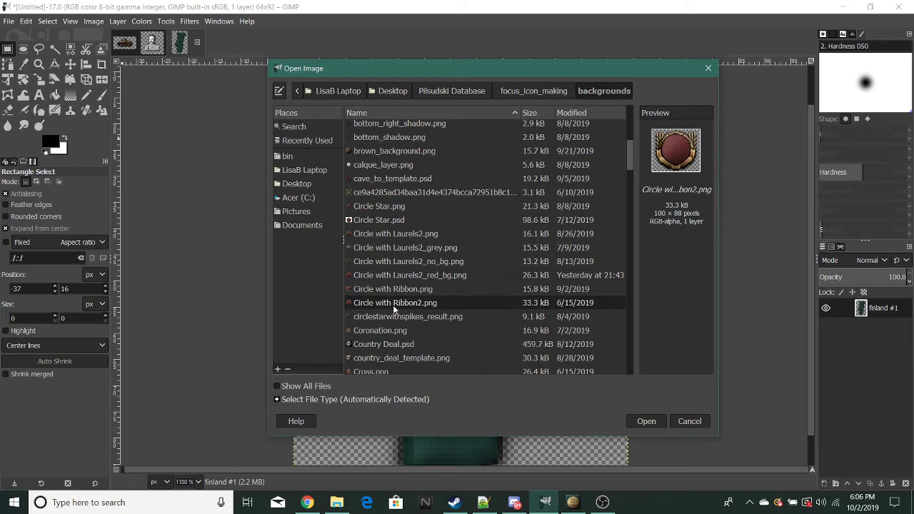
left_click(392, 317)
left_click(383, 303)
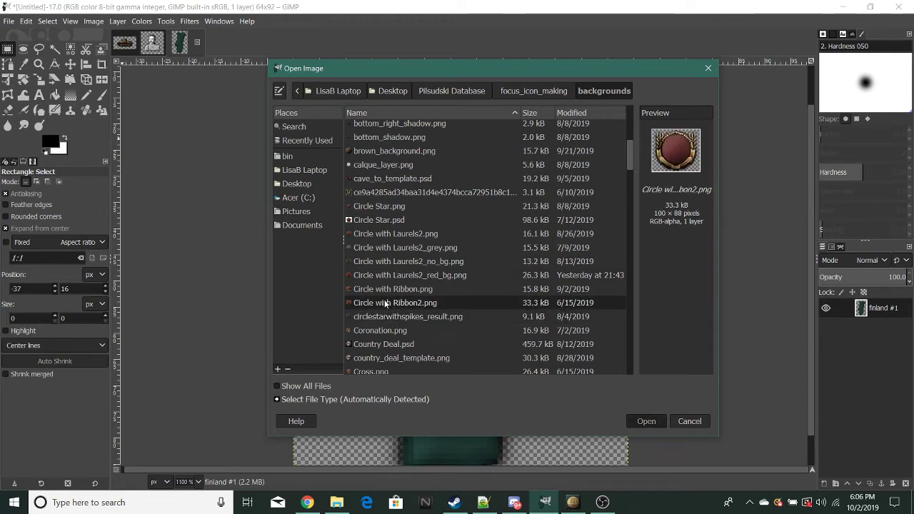
scroll(457, 242, "up", 4)
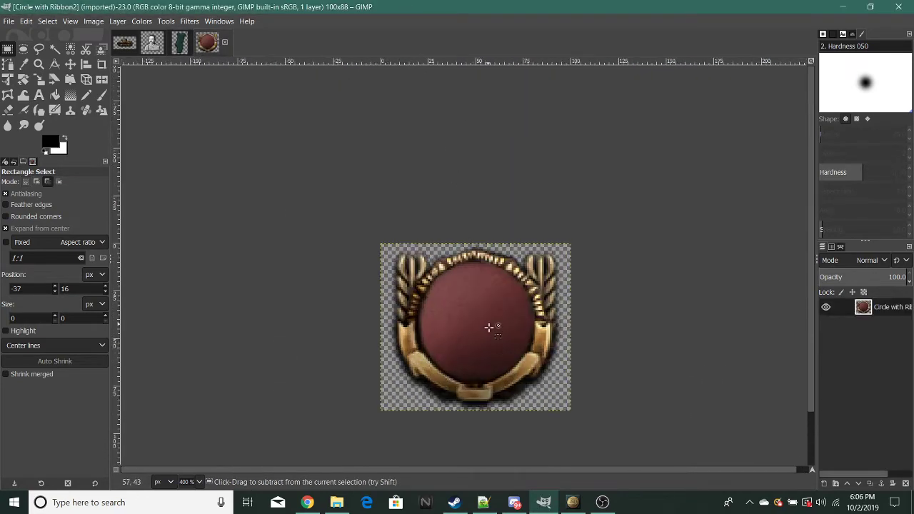
- Add a new empty layer to the Circle with Ribbon2 badge image
scroll(573, 352, "down", 1)
scroll(518, 277, "up", 1)
right_click(856, 376)
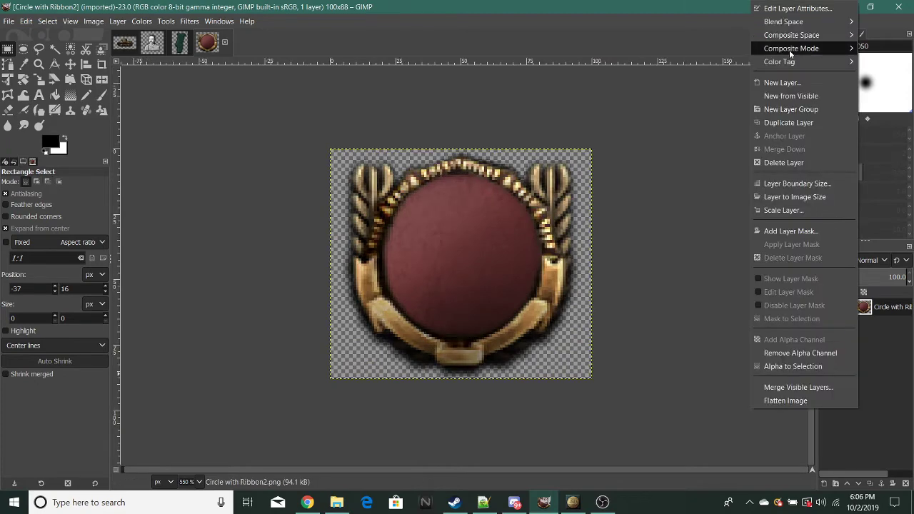
left_click(793, 85)
left_click(836, 308)
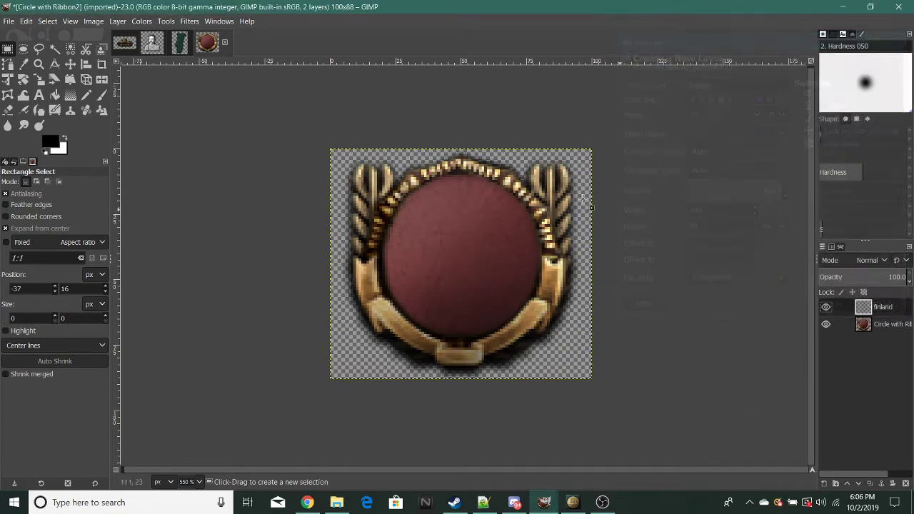
- Copy the tank picture and paste it onto the badge's new layer
left_click(132, 40)
key("ctrl+c")
left_click(207, 42)
key("ctrl+v")
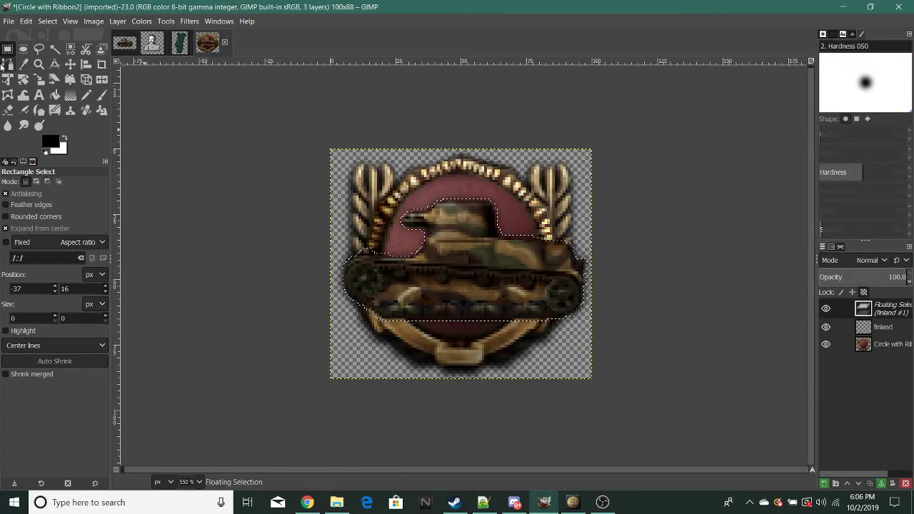
left_click(86, 64)
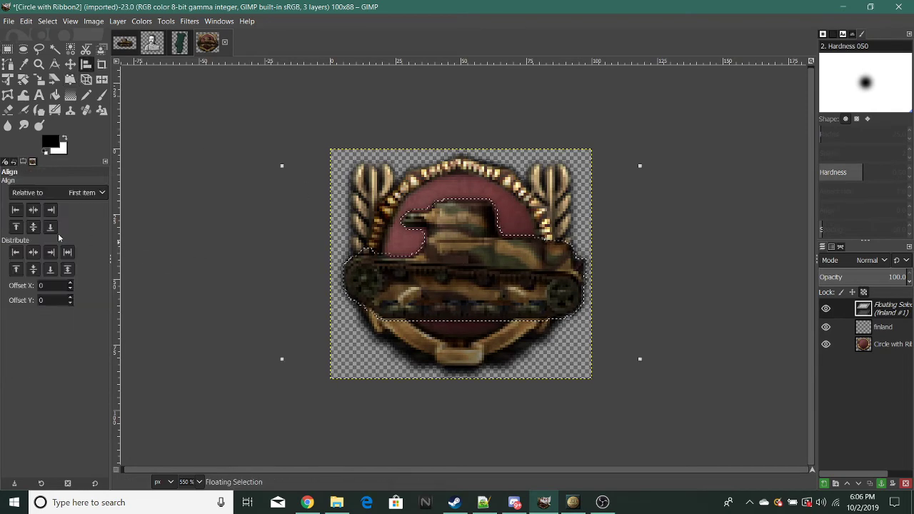
key("r")
left_click(272, 206)
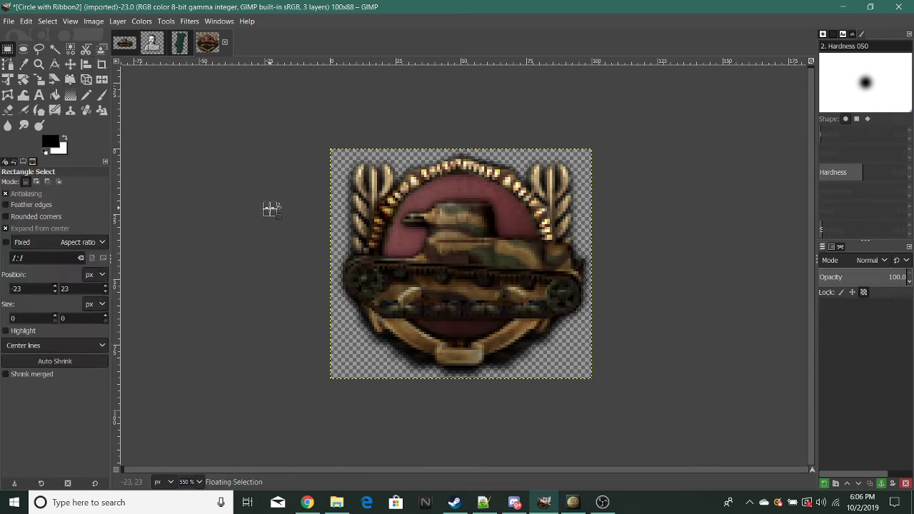
- Scale the tank to 86x76 and shift it right and down on the badge
scroll(544, 308, "down", 2)
scroll(545, 308, "down", 2)
scroll(545, 309, "up", 4)
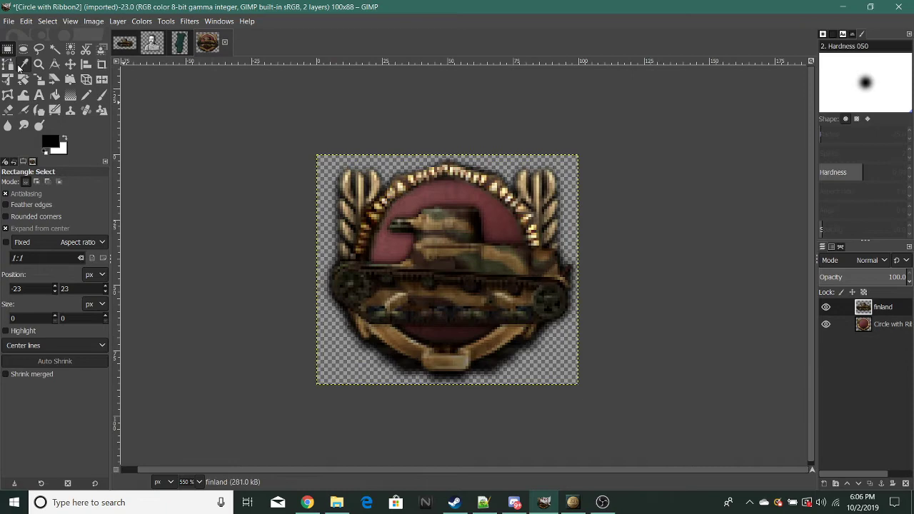
key("shift+s")
left_click(352, 247)
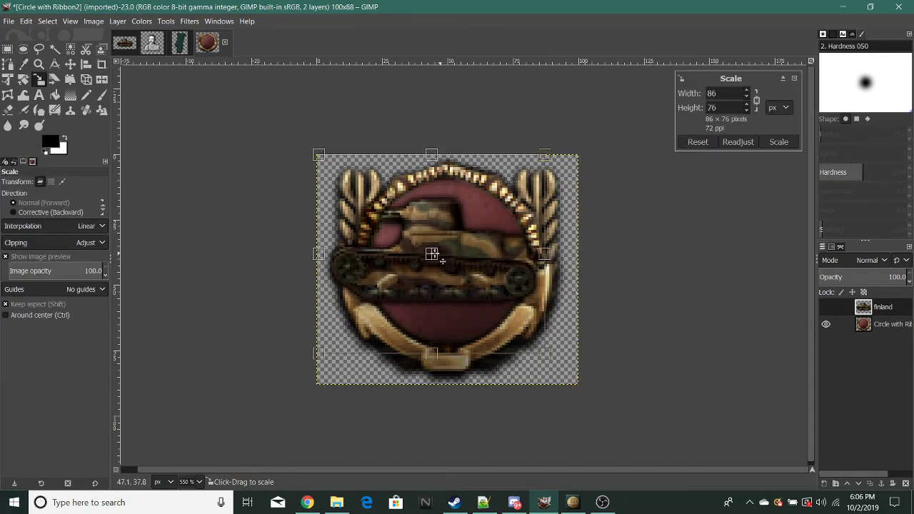
left_click_drag(441, 262, 452, 280)
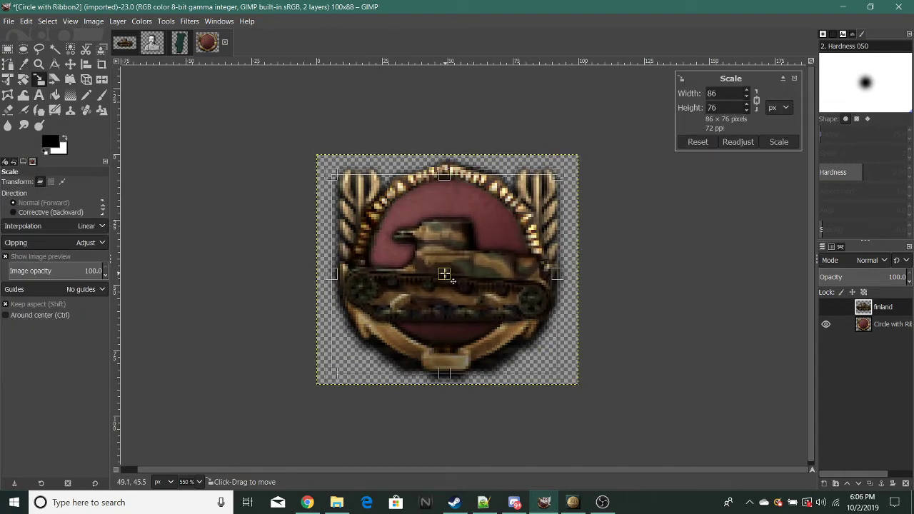
left_click(774, 142)
left_click(86, 64)
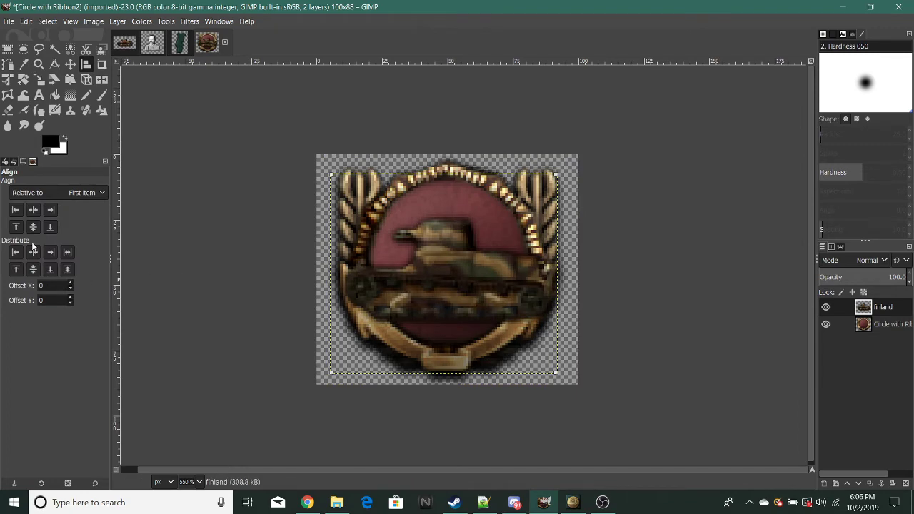
- Copy and paste the resized tank layer and anchor it in place
key("ctrl+c")
key("ctrl+v")
left_click(7, 48)
left_click(245, 159)
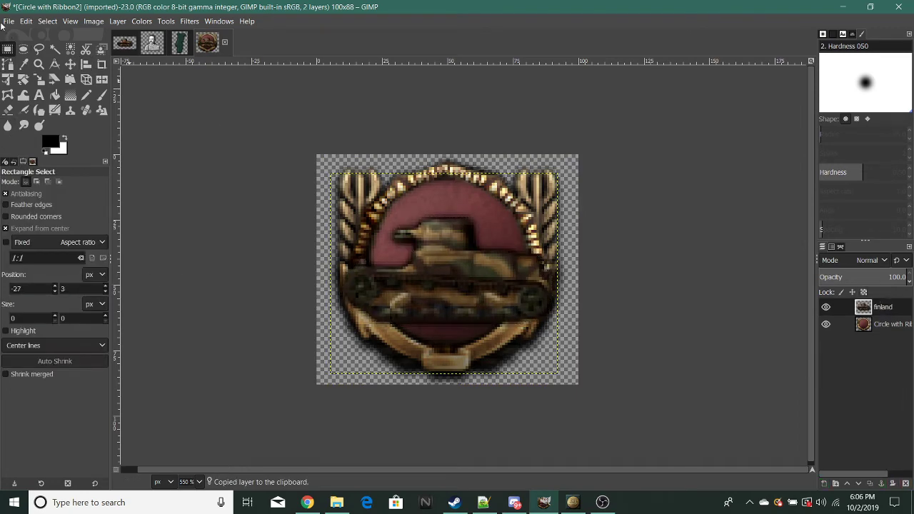
- Open Flag of Poland.png from the file browser
left_click(8, 20)
left_click(25, 62)
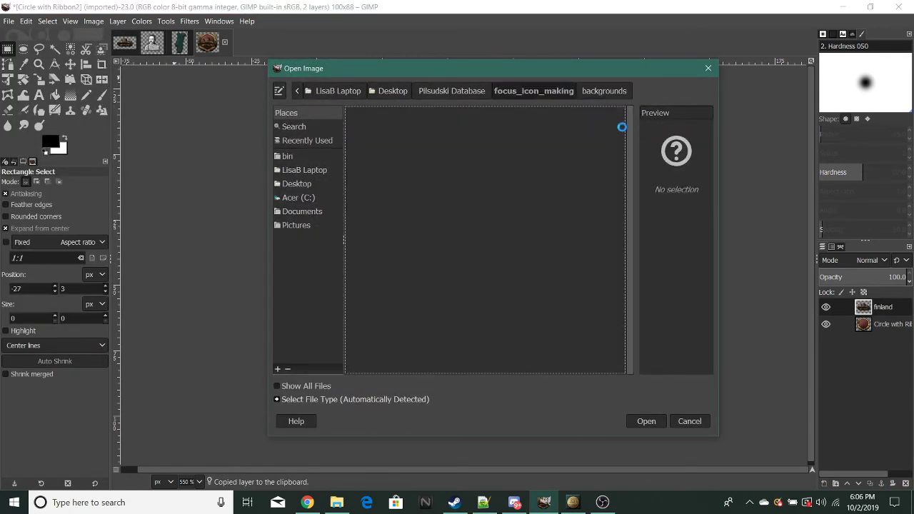
left_click_drag(631, 115, 614, 236)
scroll(367, 253, "up", 3)
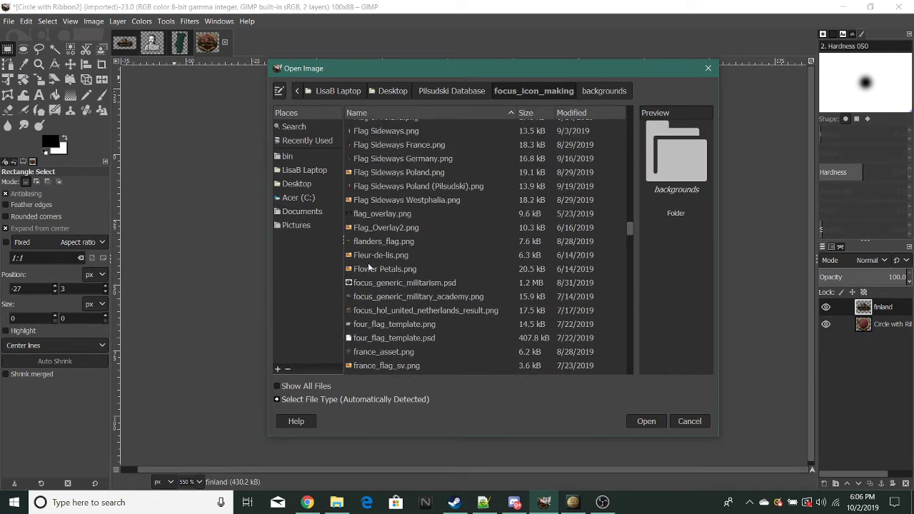
scroll(376, 154, "up", 3)
double_click(379, 212)
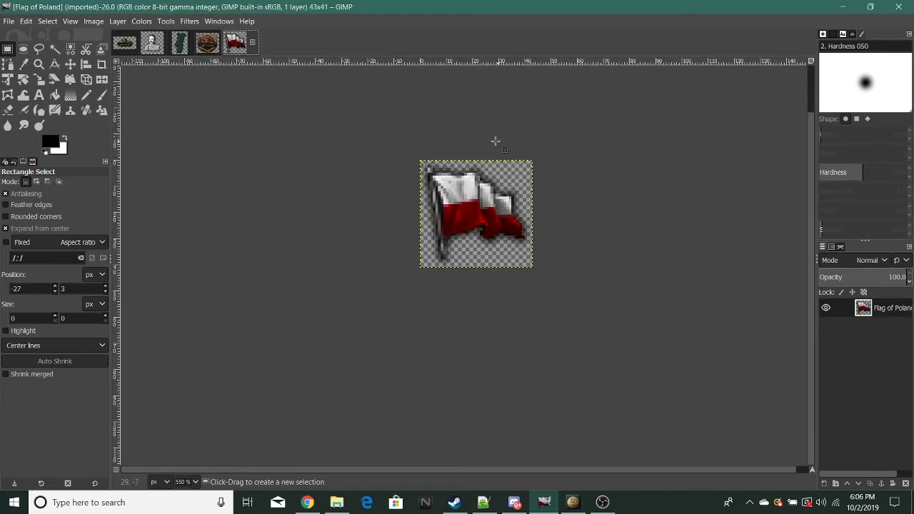
- Add layer finland #1 to the badge, reorder layers, and paste the Polish flag
left_click(207, 43)
right_click(853, 425)
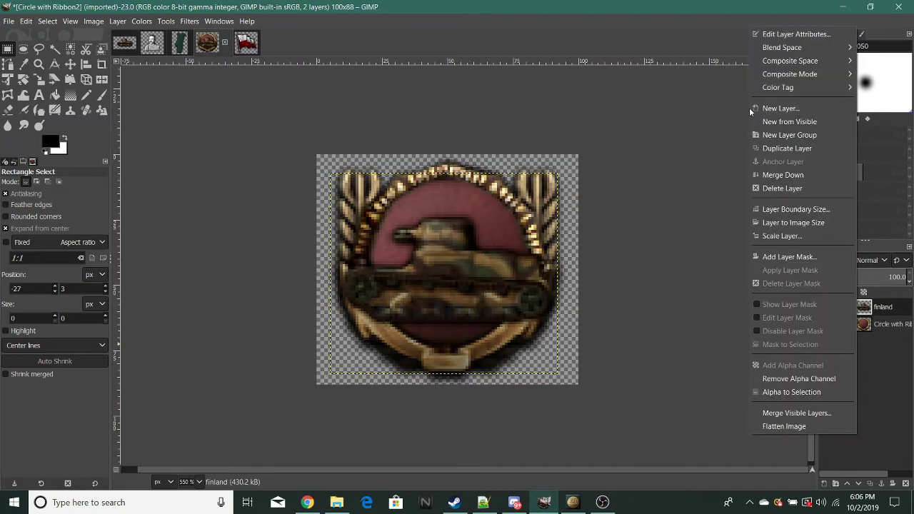
key("Escape")
key("shift+ctrl+n")
key("Return")
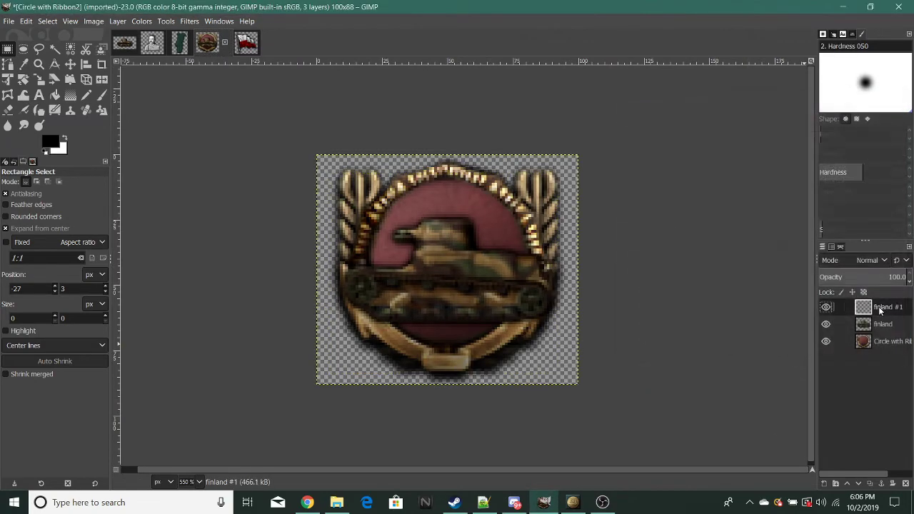
left_click_drag(880, 310, 880, 330)
key("ctrl+v")
- Enlarge the flag to 59x56, move it up toward the badge top, and anchor it
scroll(523, 203, "up", 1)
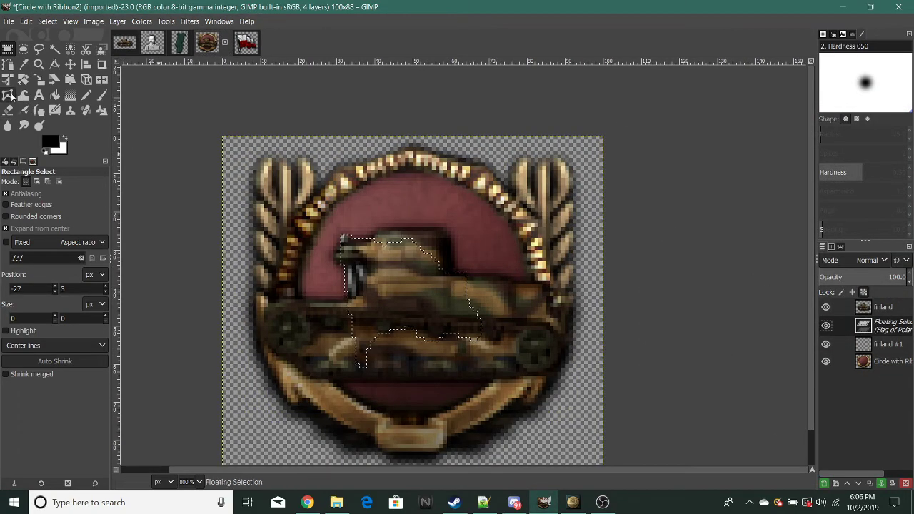
left_click(42, 77)
left_click(484, 341)
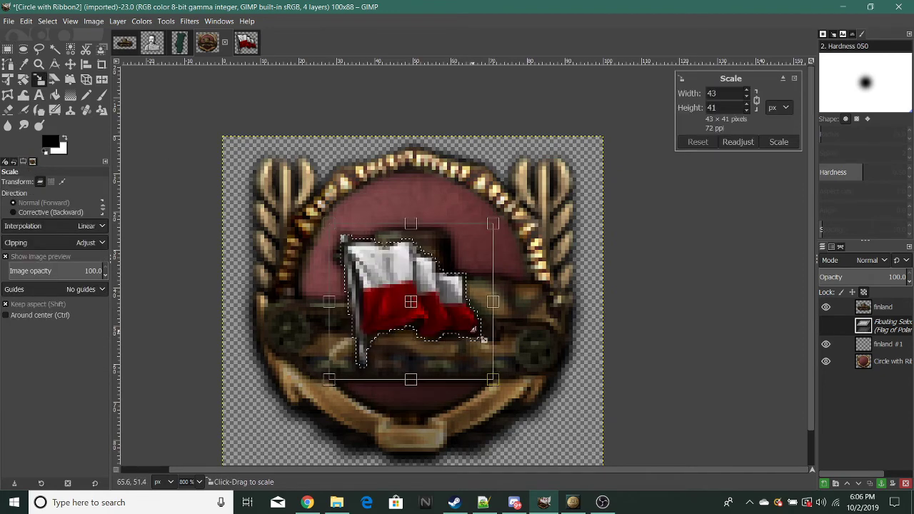
left_click_drag(483, 341, 544, 401)
left_click_drag(447, 330, 423, 227)
left_click(780, 141)
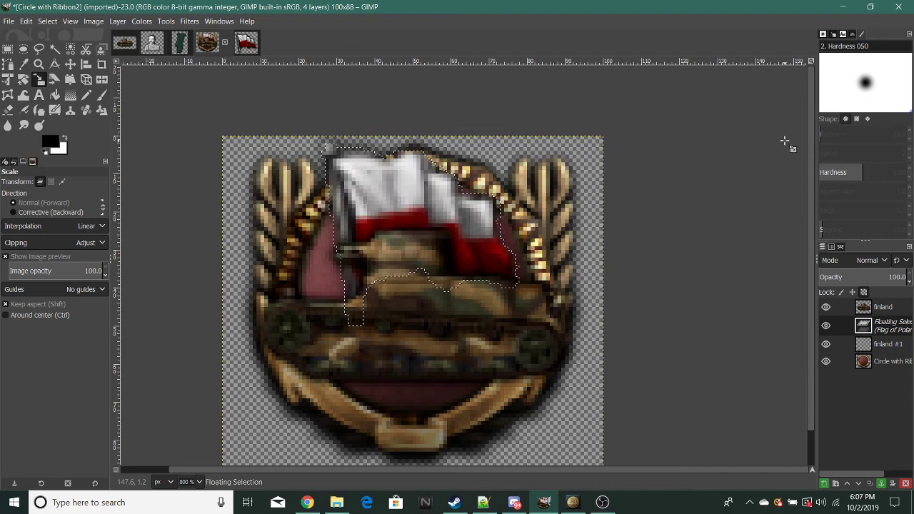
key("ctrl+c")
left_click(7, 48)
left_click(206, 204)
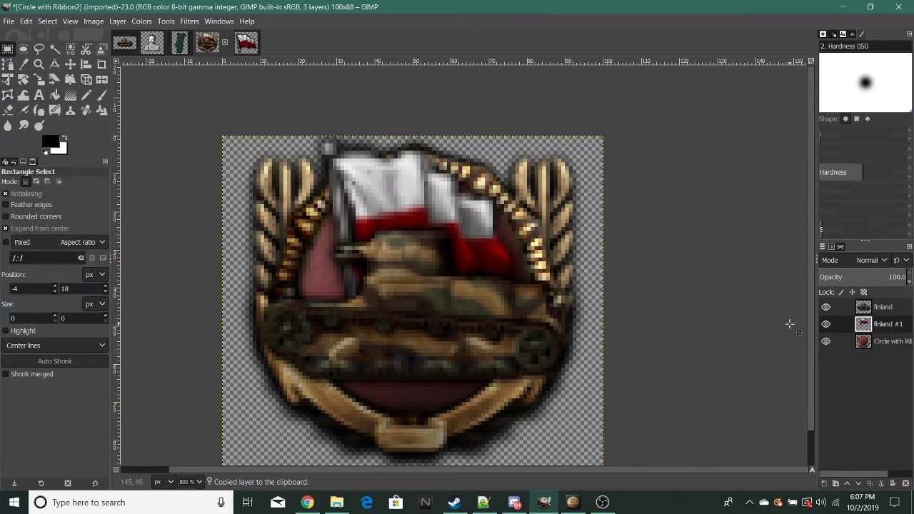
- Move the tank layer lower on the badge
left_click(883, 307)
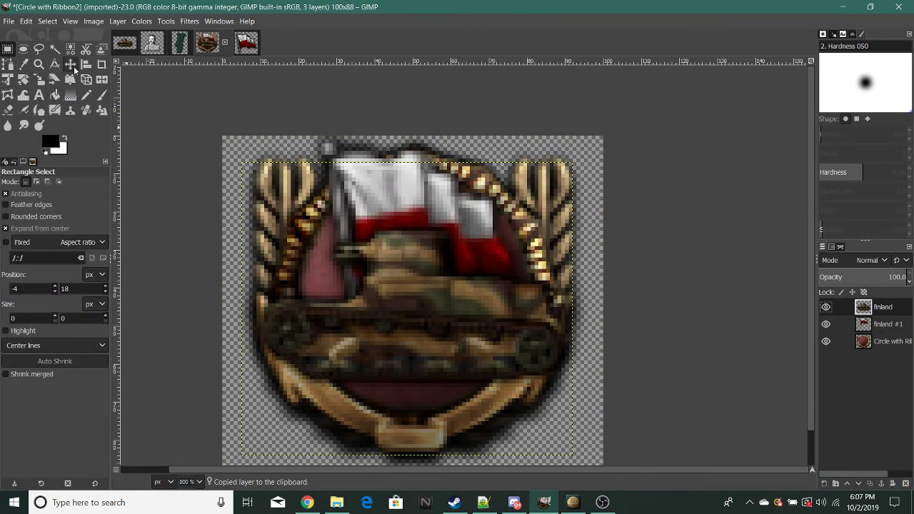
left_click(70, 65)
left_click_drag(473, 347, 478, 386)
scroll(477, 388, "down", 4)
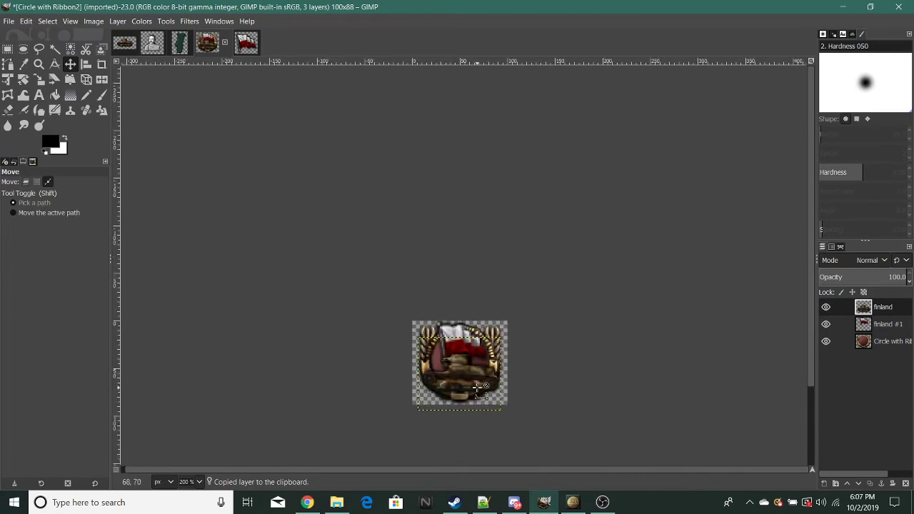
- Merge the tank into the flag layer, then merge down into the badge layer
right_click(868, 306)
left_click(804, 152)
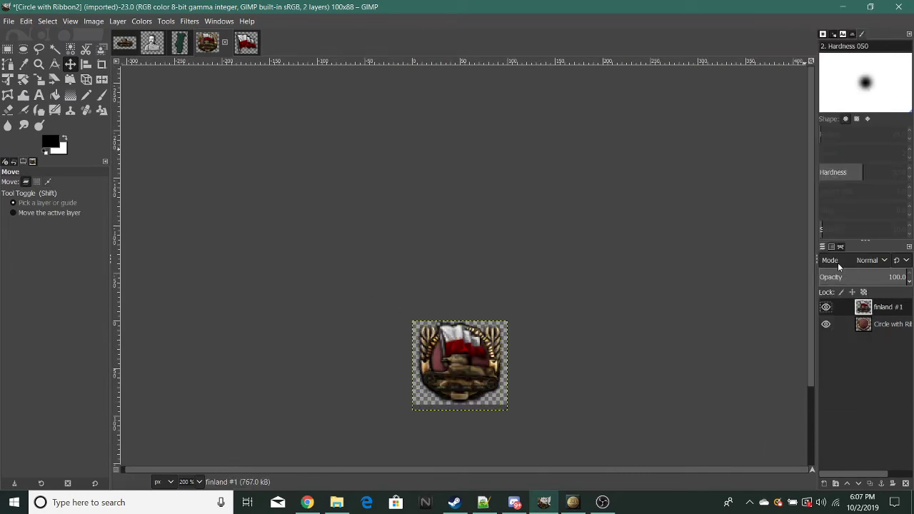
right_click(874, 315)
left_click(805, 149)
scroll(495, 406, "down", 3)
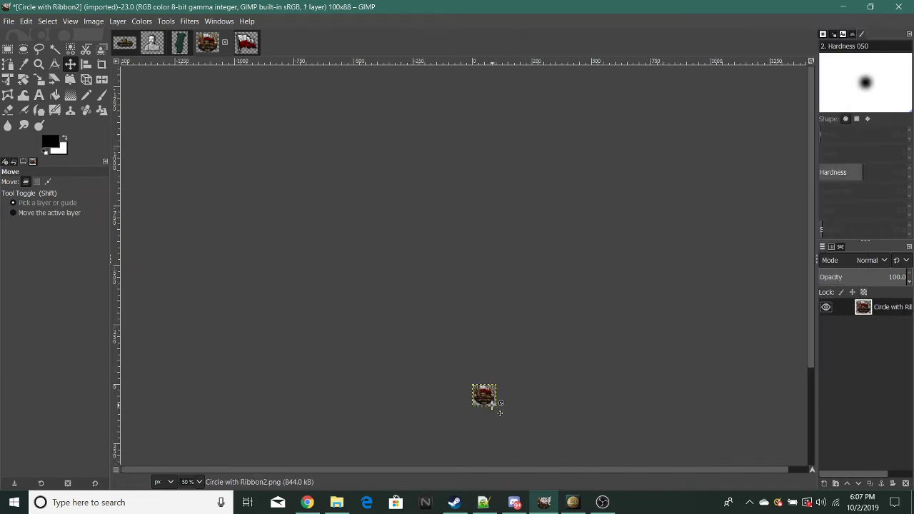
scroll(495, 407, "up", 3)
scroll(517, 423, "down", 2)
scroll(514, 425, "up", 2)
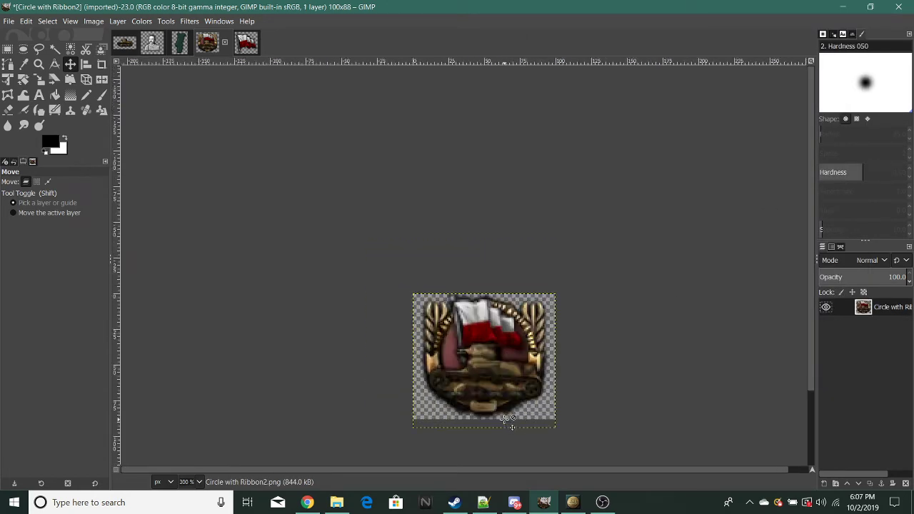
scroll(512, 427, "down", 2)
scroll(512, 427, "up", 6)
- Undo the merge and cut the tank layer off the badge
key("ctrl+z")
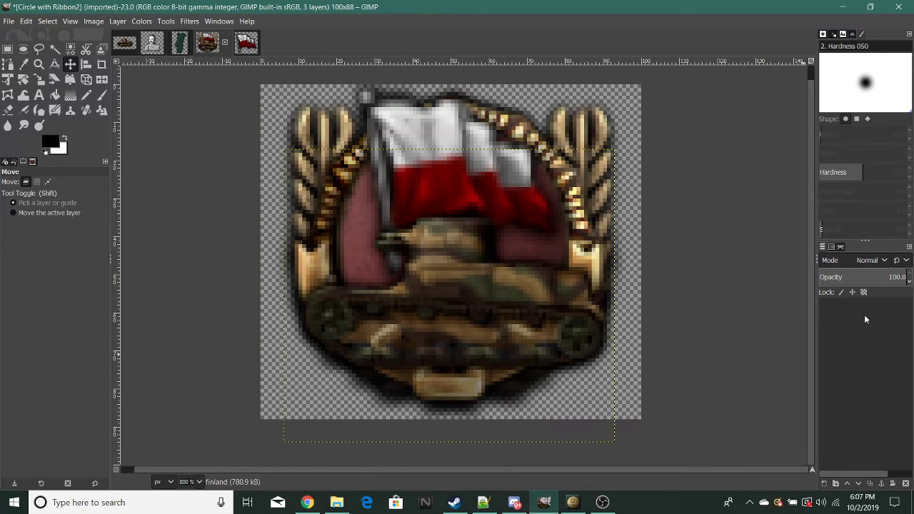
right_click(864, 315)
key("Escape")
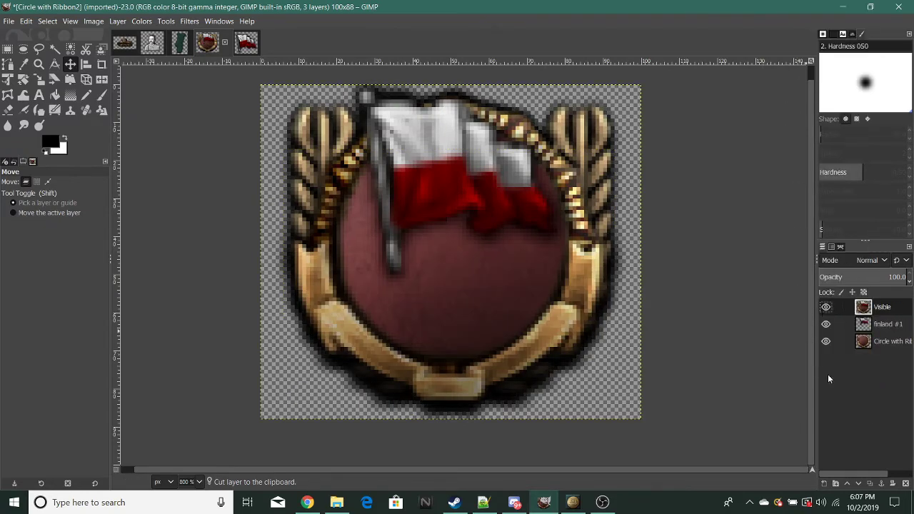
left_click(152, 43)
left_click(207, 43)
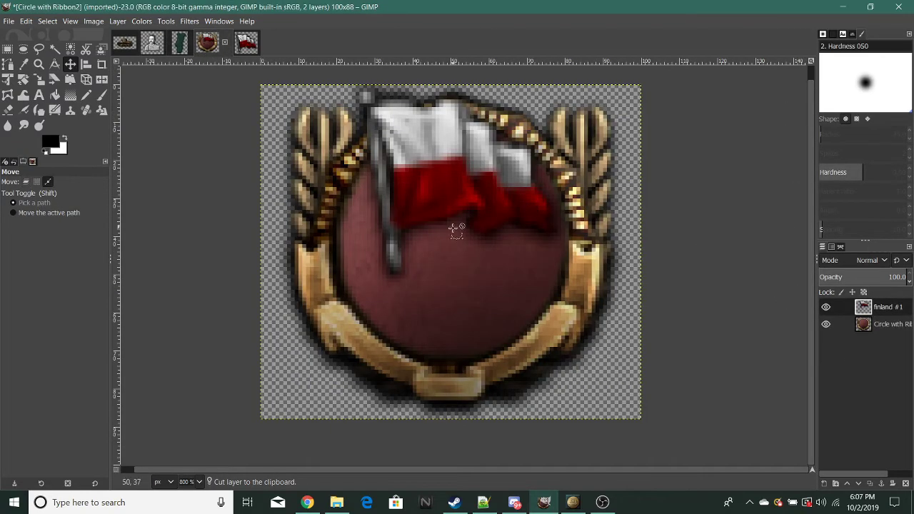
- Paste the portrait into a new layer, shrink it to 80x80, and centre it in the medallion
right_click(846, 318)
left_click(771, 83)
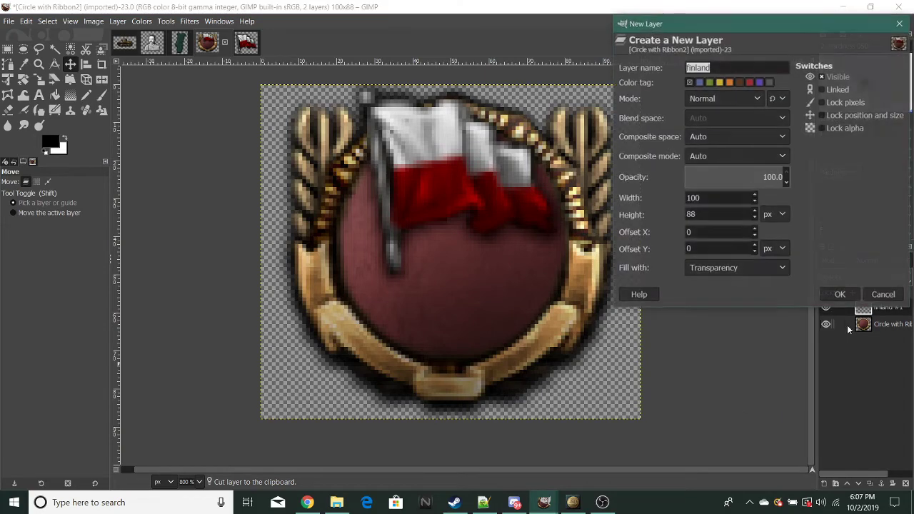
key("Return")
key("ctrl+v")
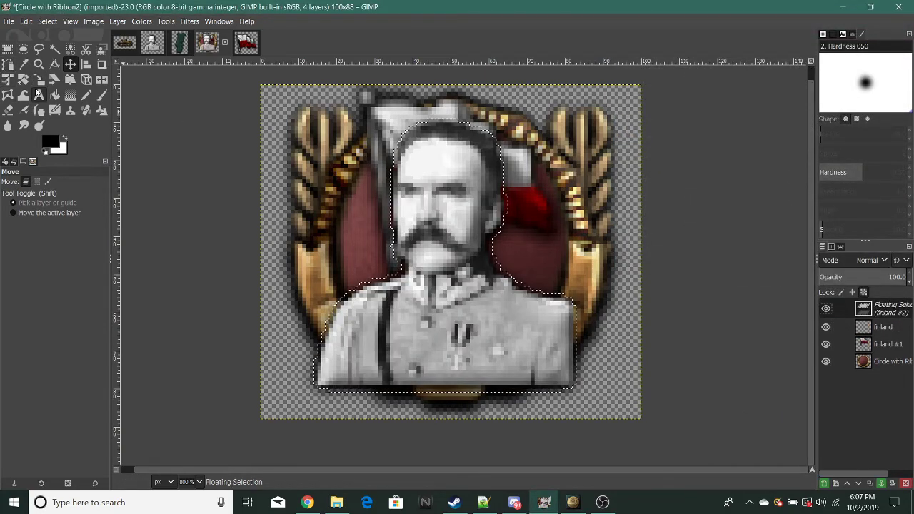
left_click(38, 79)
left_click(632, 362)
left_click_drag(632, 362, 546, 274)
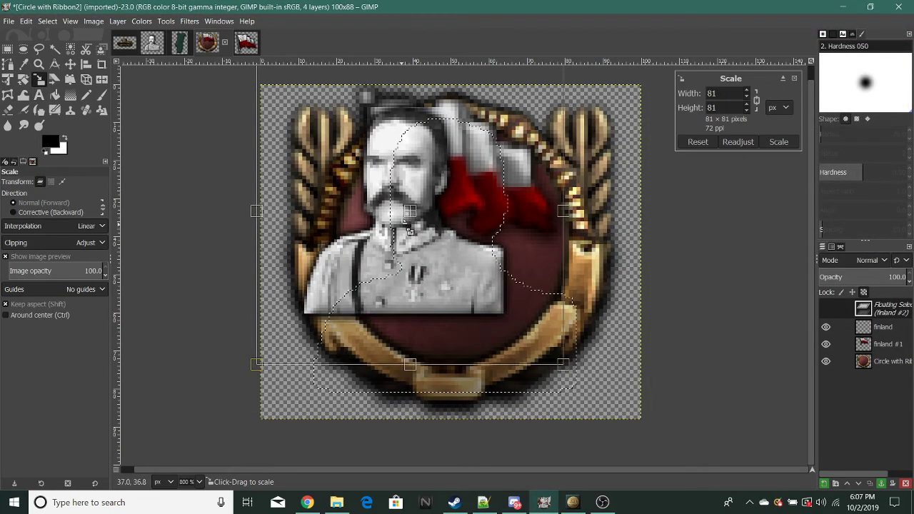
left_click_drag(411, 210, 457, 271)
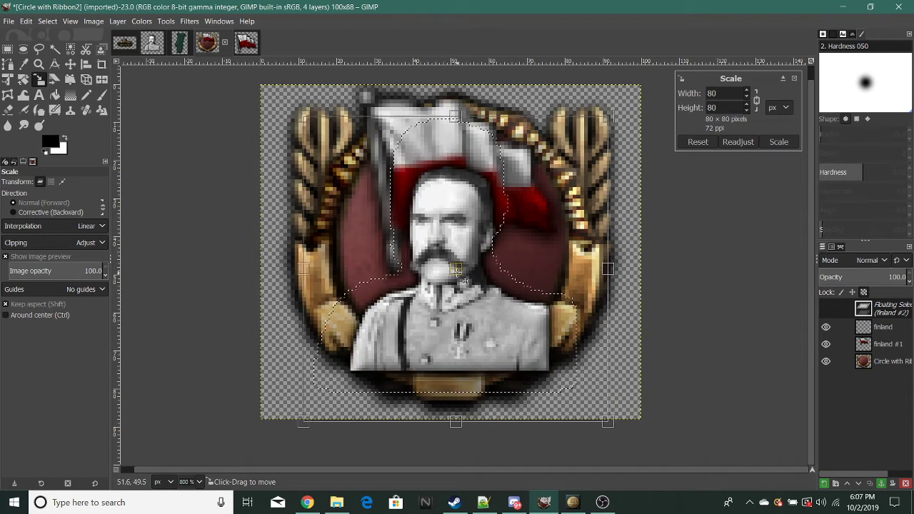
left_click(779, 142)
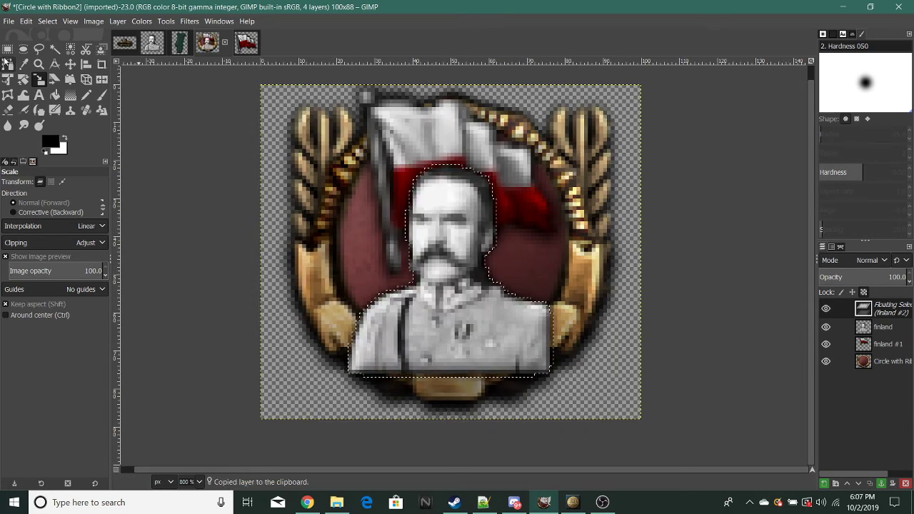
key("r")
left_click(363, 234)
- Cut the trial portrait off the badge and start a new empty layer
left_click(86, 64)
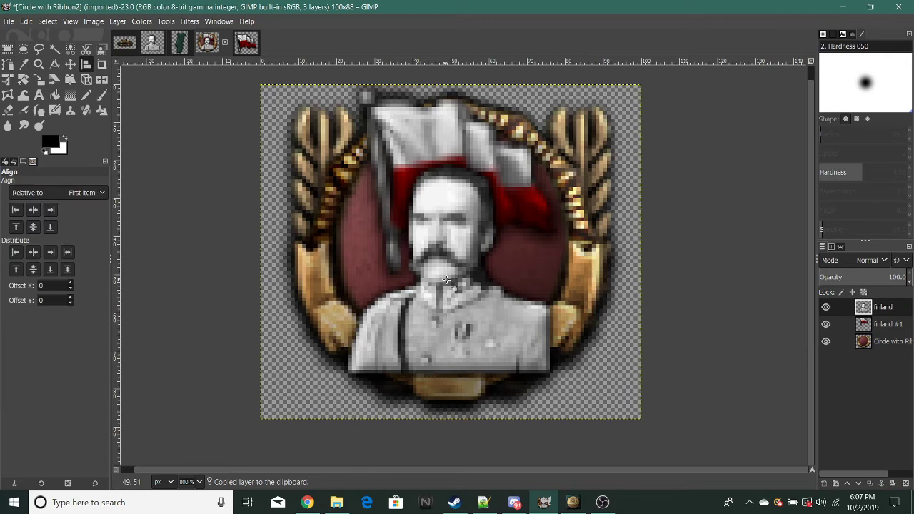
left_click(7, 51)
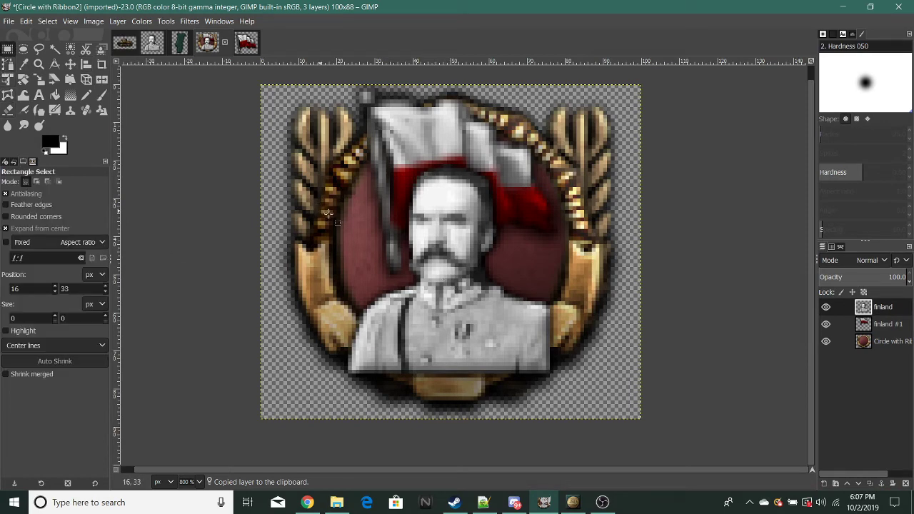
scroll(564, 332, "down", 5, "ctrl")
scroll(558, 334, "up", 6, "ctrl")
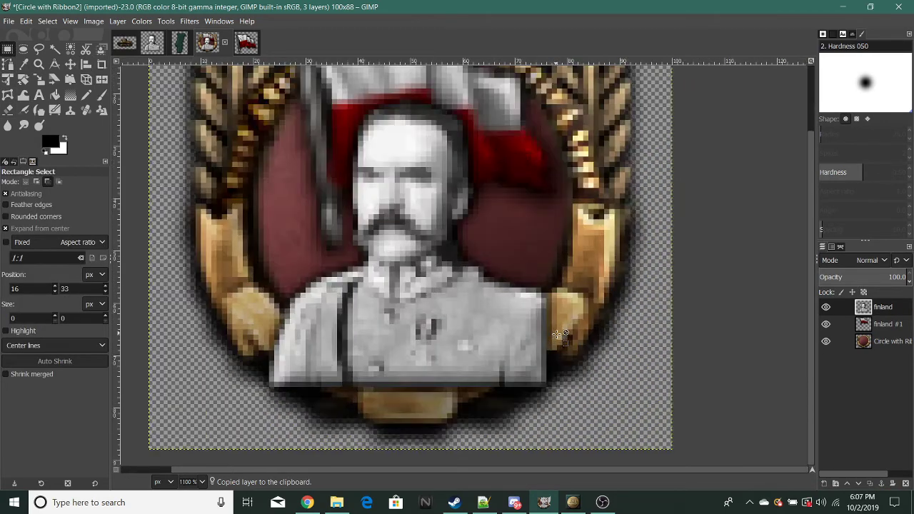
scroll(485, 318, "down", 6, "ctrl")
scroll(482, 319, "up", 6, "ctrl")
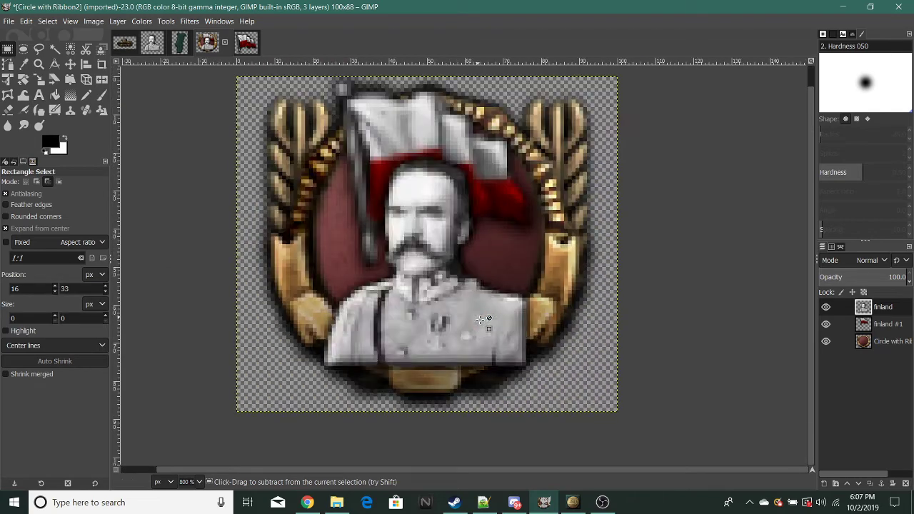
key("ctrl+x")
right_click(882, 308)
left_click(831, 85)
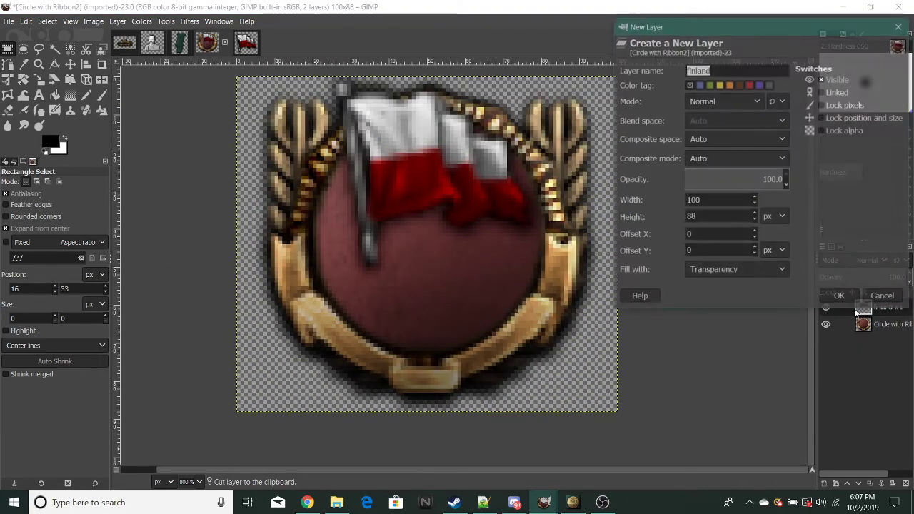
- Confirm the new layer, review the portrait and Portugal map images, then cut the Polish flag from the badge
left_click(836, 296)
left_click(152, 43)
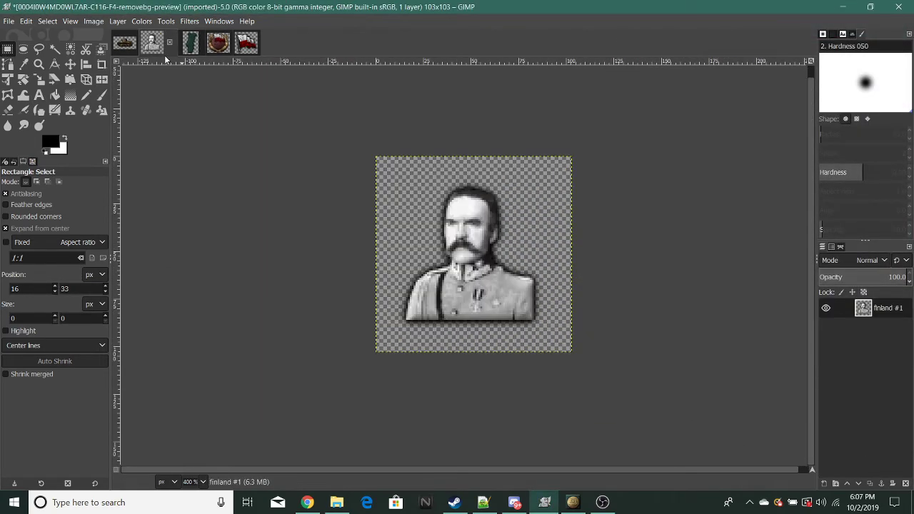
scroll(486, 267, "down", 4, "ctrl")
scroll(486, 267, "up", 4, "ctrl")
scroll(485, 268, "up", 1, "ctrl")
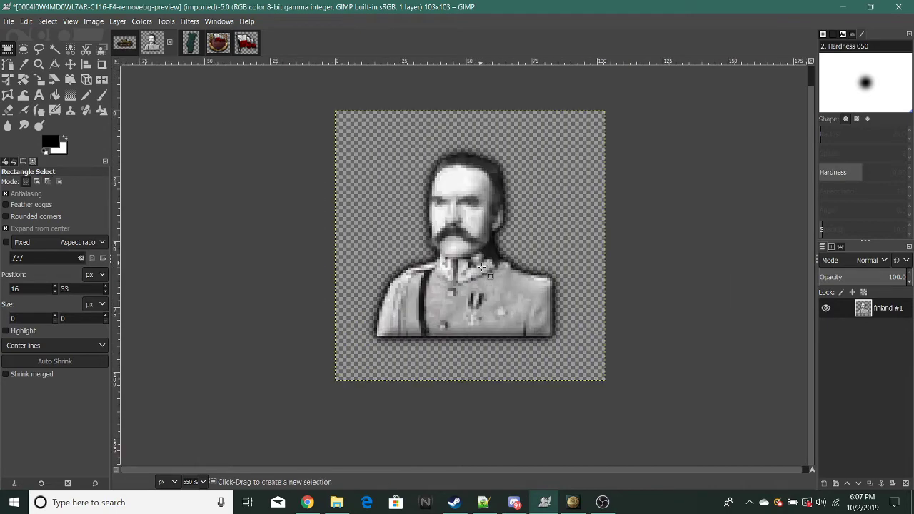
left_click(183, 48)
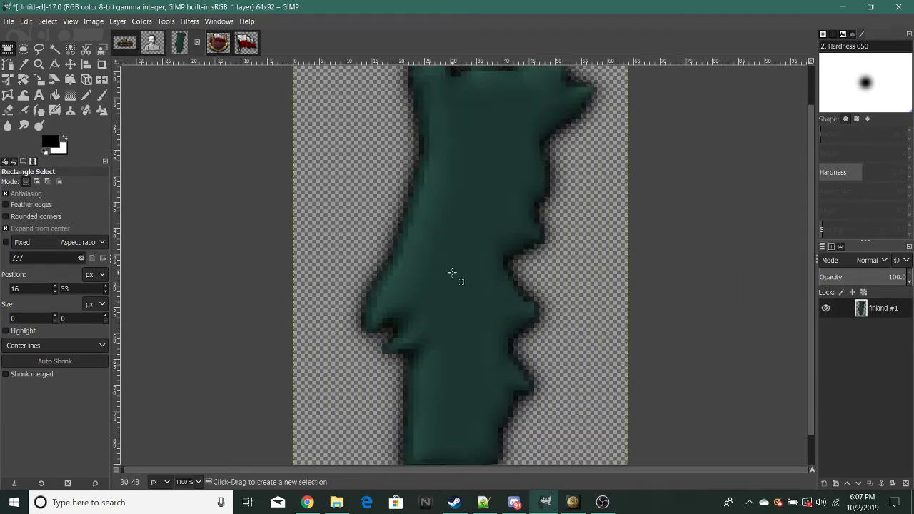
scroll(471, 282, "down", 5, "ctrl")
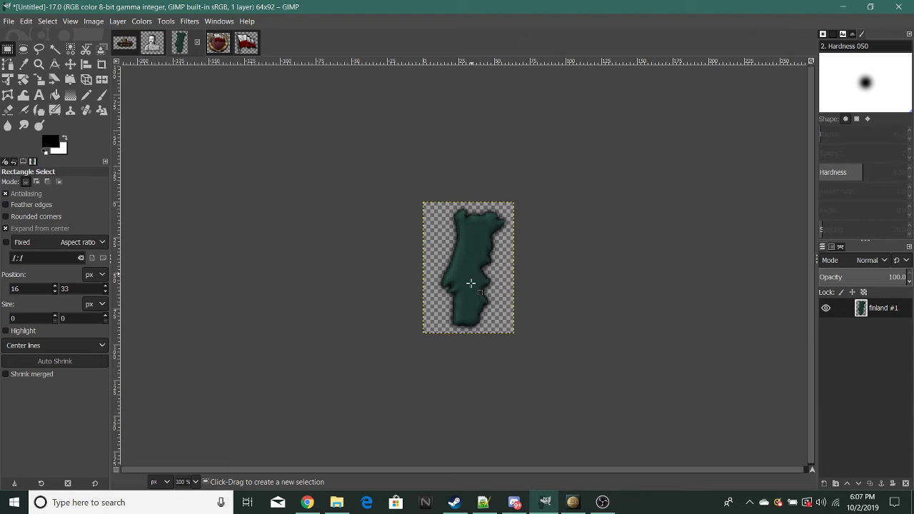
scroll(485, 282, "up", 4, "ctrl")
left_click(208, 43)
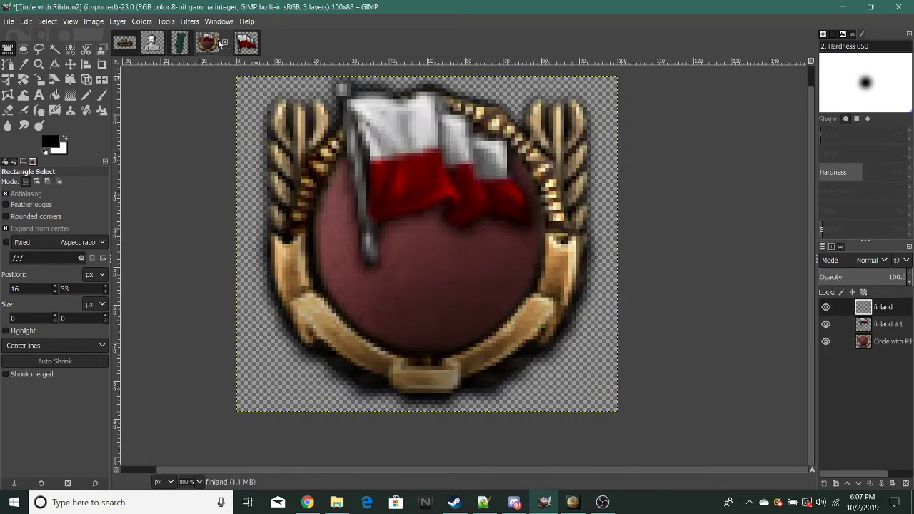
left_click(868, 324)
key("ctrl+x")
- Paste the Portugal map onto the badge and scale it to 55 × 79 pixels
left_click(187, 44)
left_click(208, 42)
key("ctrl+v")
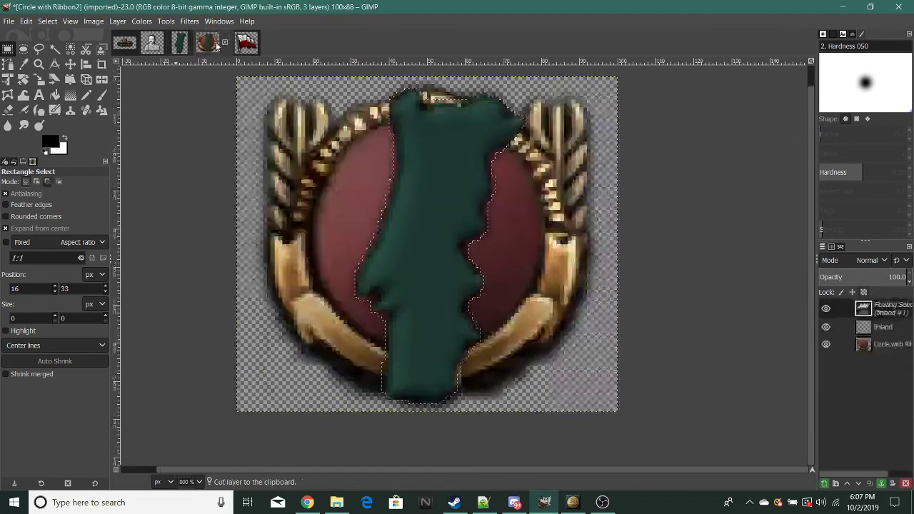
left_click(38, 79)
left_click(441, 265)
left_click_drag(440, 265, 416, 230)
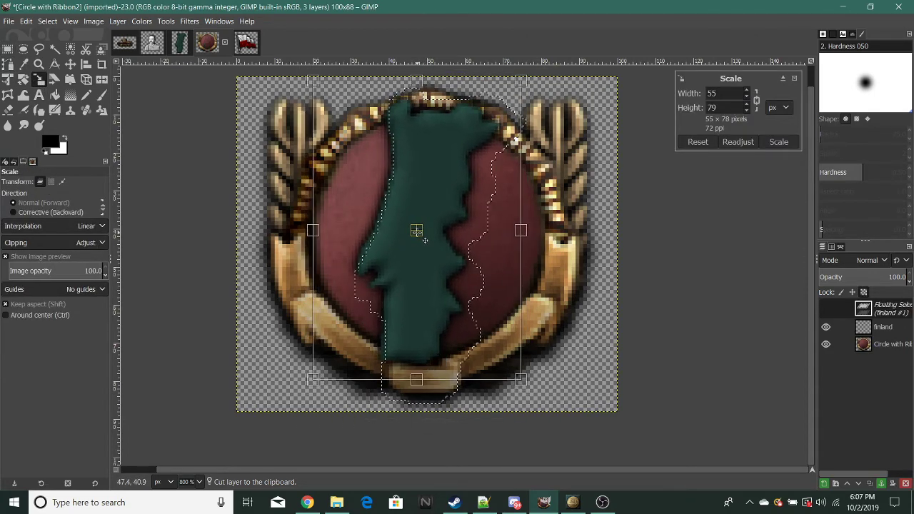
left_click(785, 141)
- Centre the map horizontally on the badge and anchor it into its layer
left_click(86, 64)
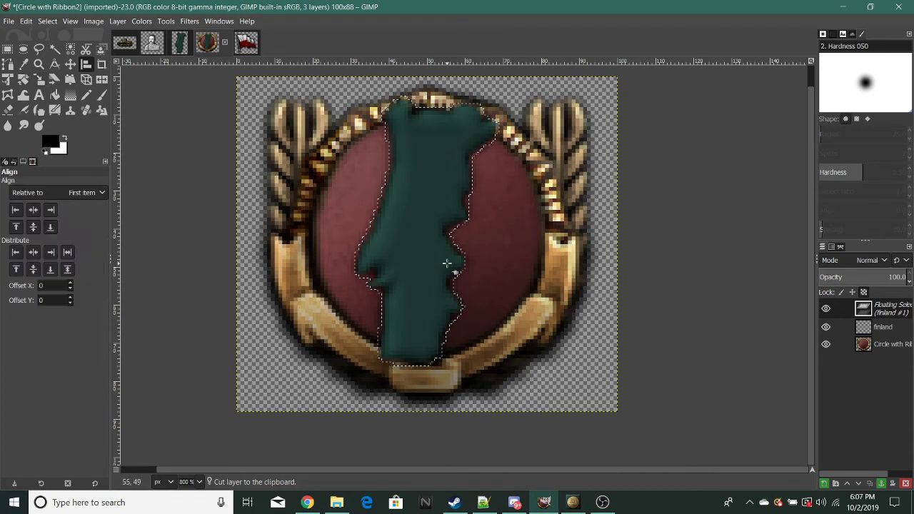
left_click(429, 228)
left_click(34, 252)
left_click(8, 48)
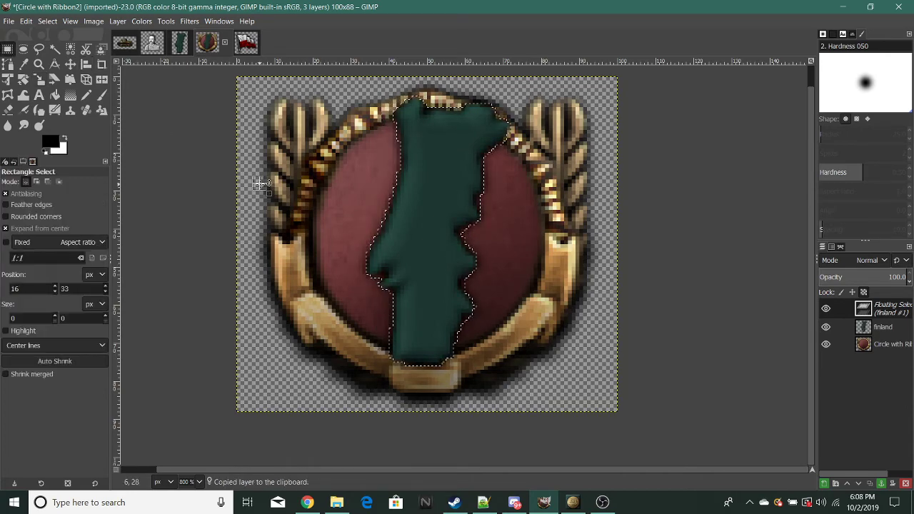
key("ctrl+h")
left_click(9, 21)
- Open fire_asset_2.png and add a new transparent layer to the badge image
left_click(28, 50)
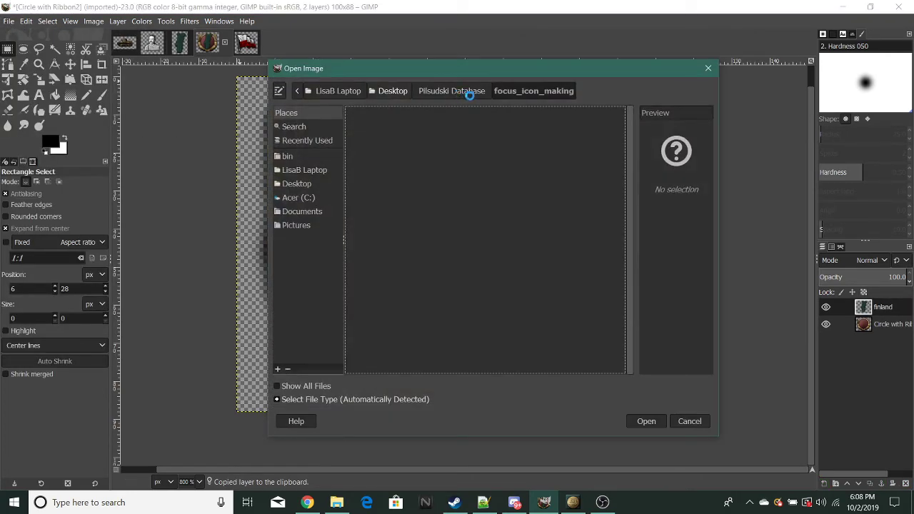
scroll(350, 275, "up", 3)
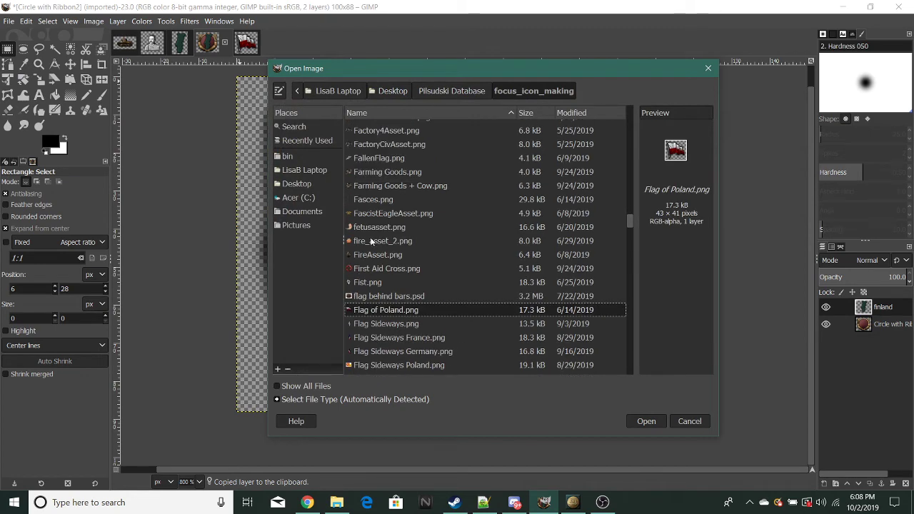
double_click(367, 292)
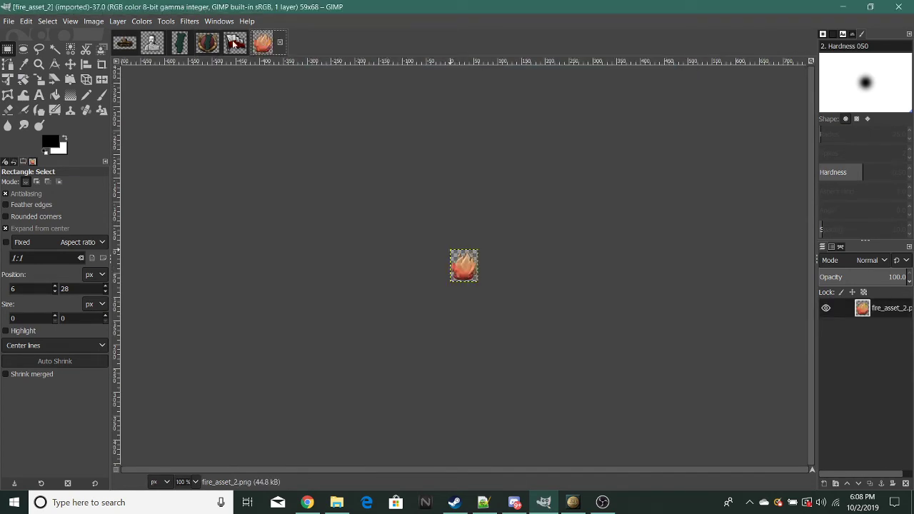
left_click(207, 42)
right_click(885, 308)
left_click(801, 94)
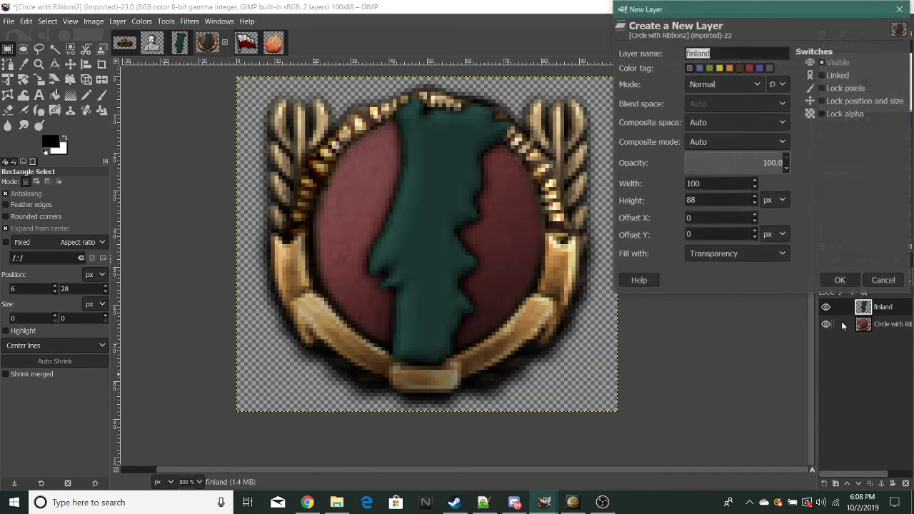
left_click(838, 280)
- Paste the fire onto the badge, enlarge it to 74 × 85 pixels and shift it over the badge
key("ctrl+v")
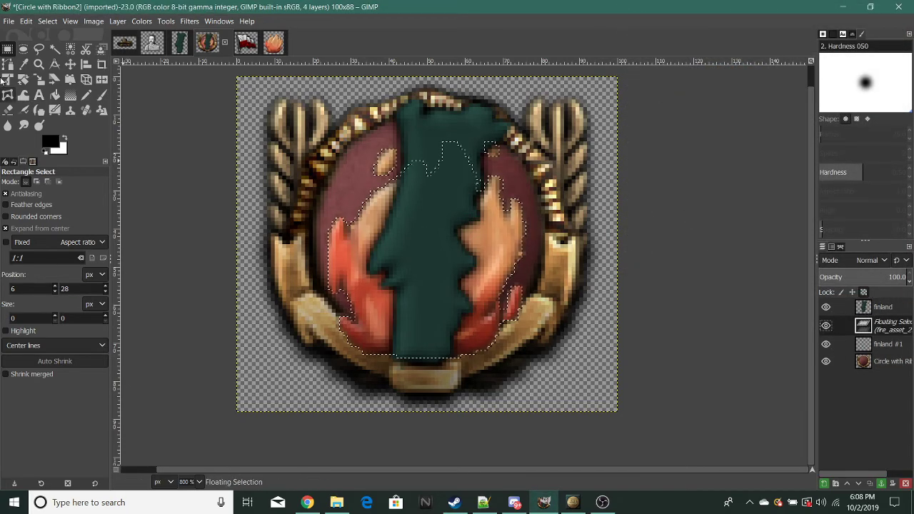
left_click(38, 79)
left_click(471, 227)
left_click_drag(471, 227, 663, 326)
left_click_drag(451, 272, 425, 222)
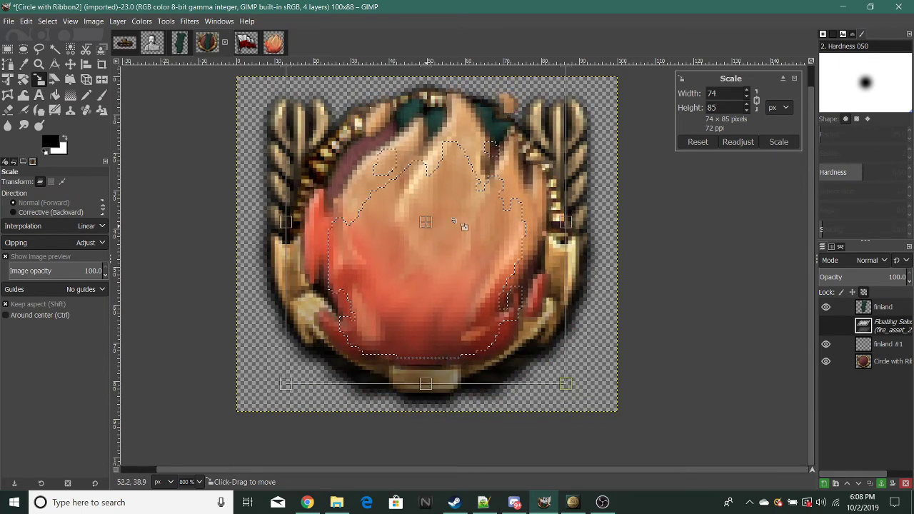
left_click(778, 141)
- Anchor the floating fire into its layer and nudge it into place behind the map
key("ctrl+c")
left_click(7, 48)
left_click(539, 227)
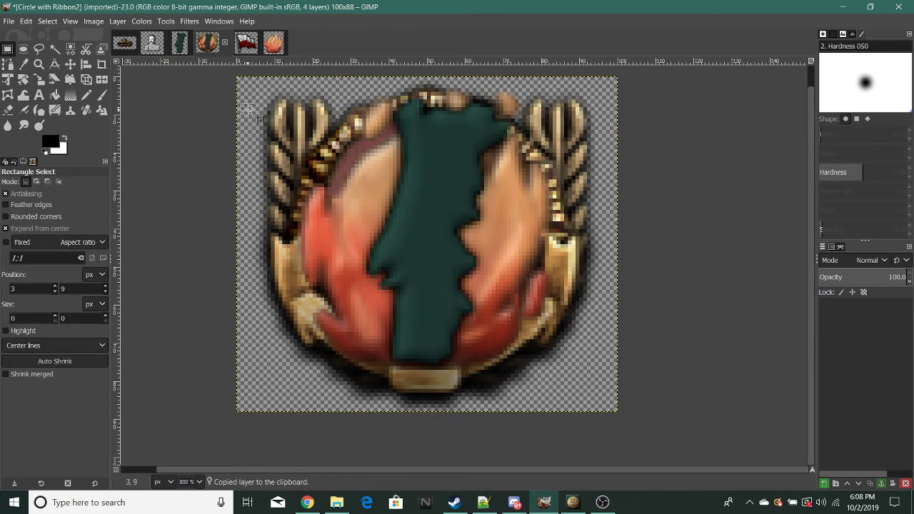
scroll(539, 227, "down", 4)
scroll(516, 229, "up", 4)
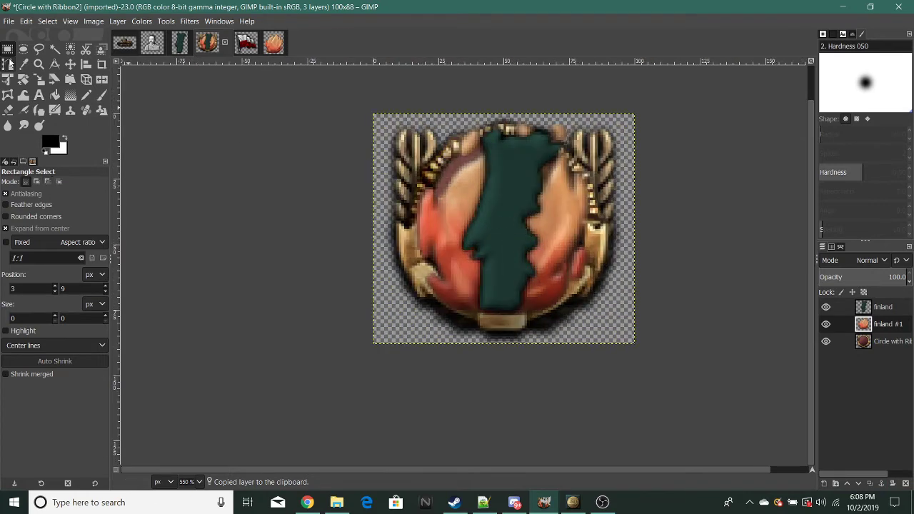
left_click(70, 63)
left_click_drag(518, 241, 527, 251)
- Apply Merge Down twice so the map, fire and badge become one layer
scroll(529, 253, "down", 6)
scroll(529, 254, "up", 6)
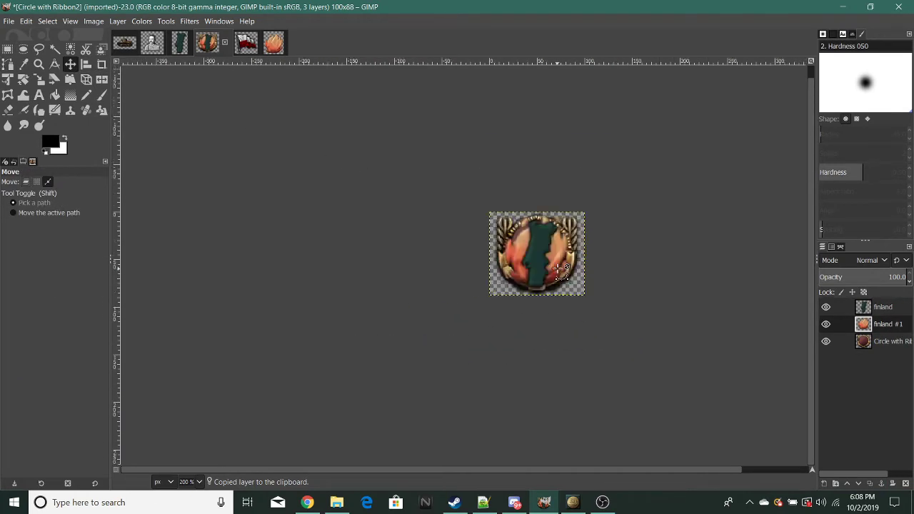
right_click(866, 307)
left_click(799, 149)
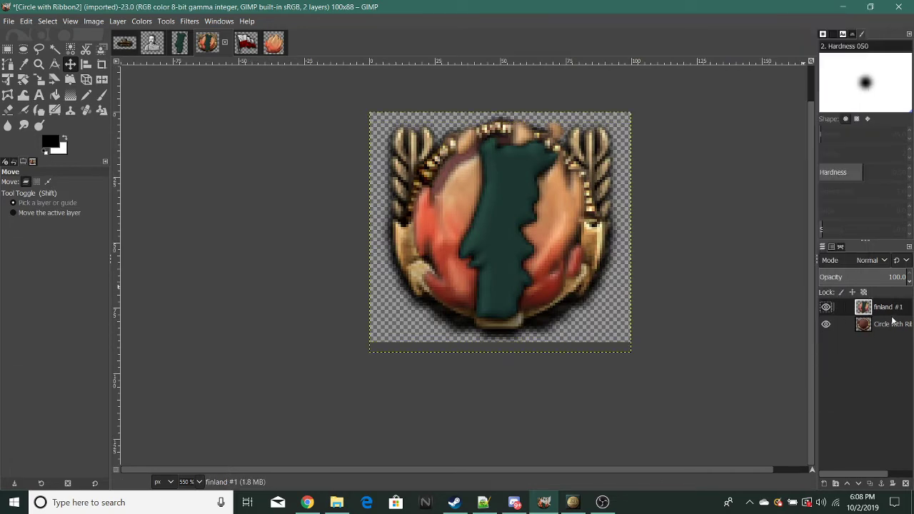
right_click(888, 314)
left_click(813, 149)
scroll(575, 308, "down", 5)
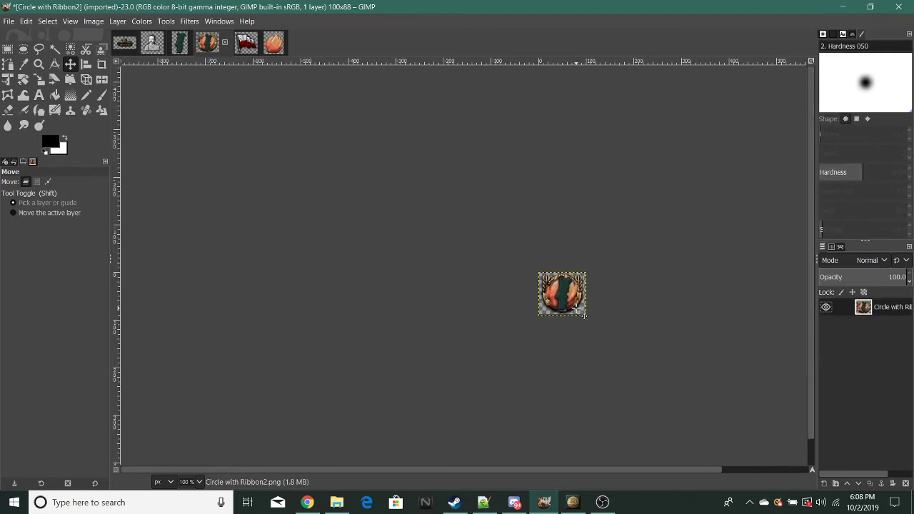
scroll(576, 307, "up", 7)
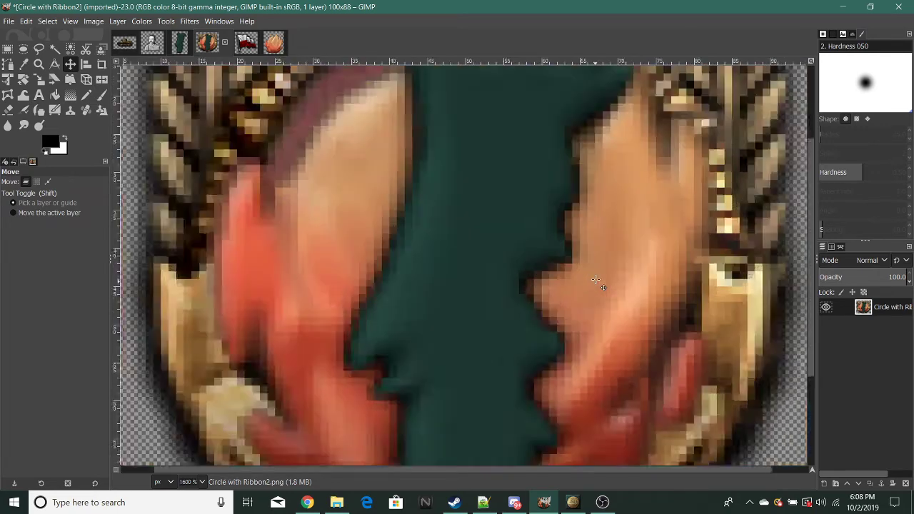
scroll(595, 280, "down", 4)
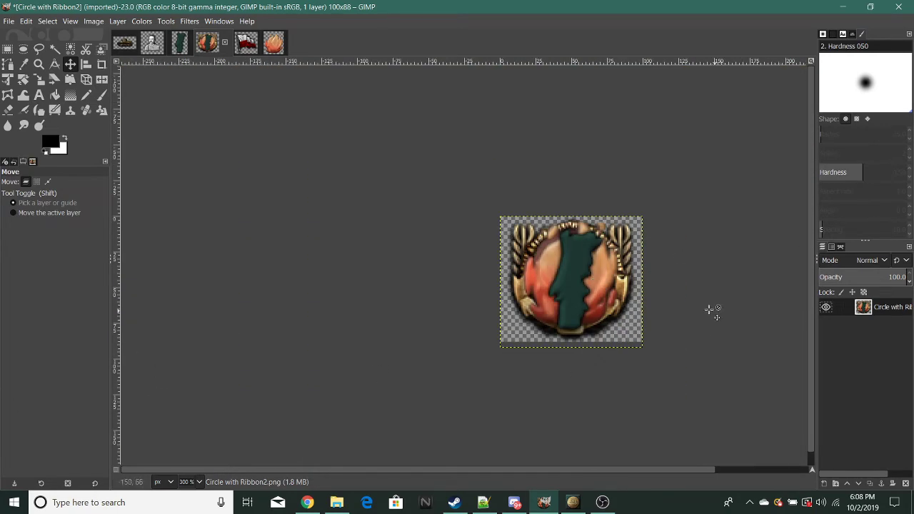
scroll(700, 308, "down", 4)
scroll(701, 308, "up", 7)
scroll(421, 338, "down", 6)
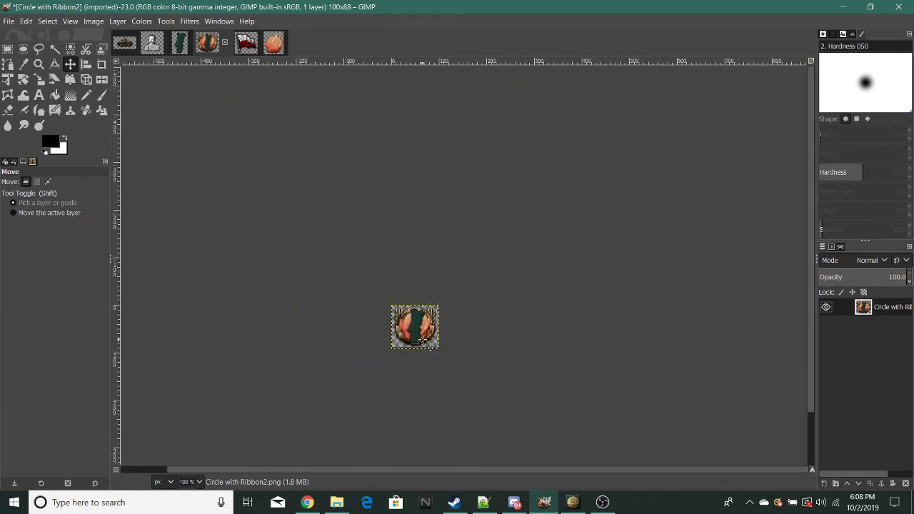
scroll(397, 336, "up", 5)
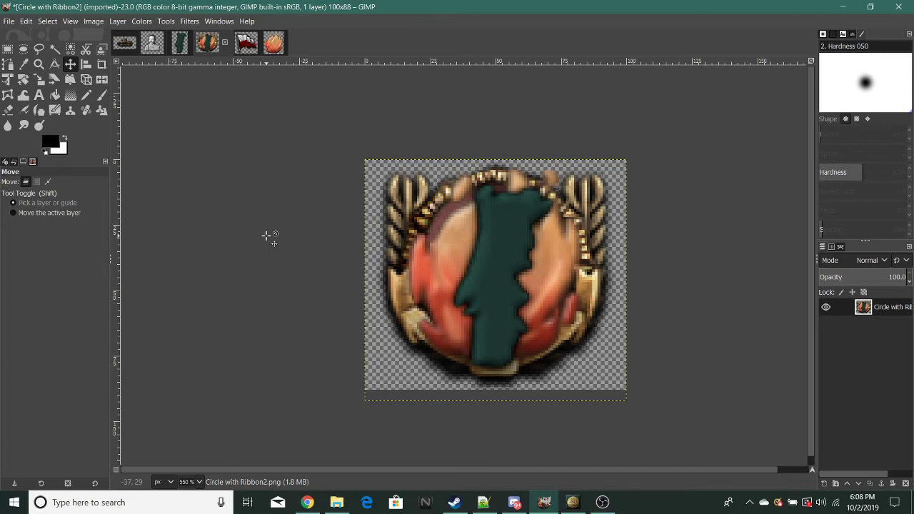
key("ctrl+o")
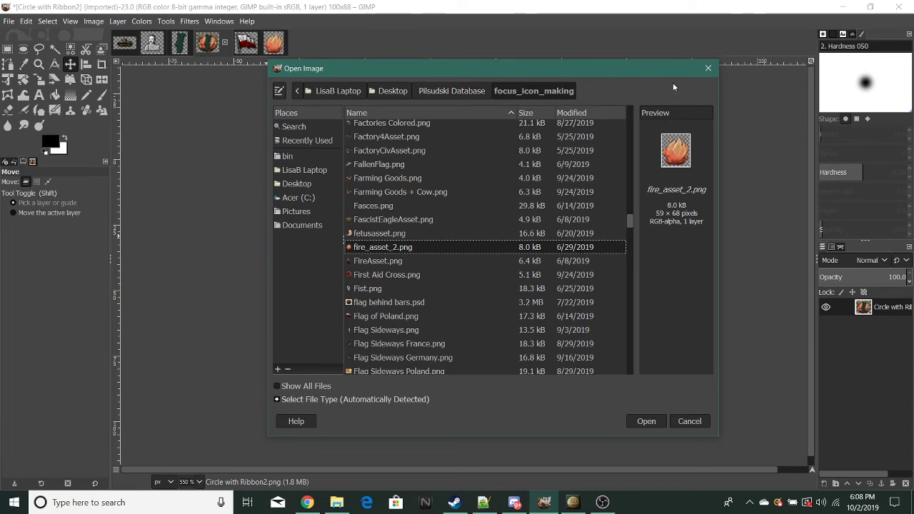
left_click(707, 68)
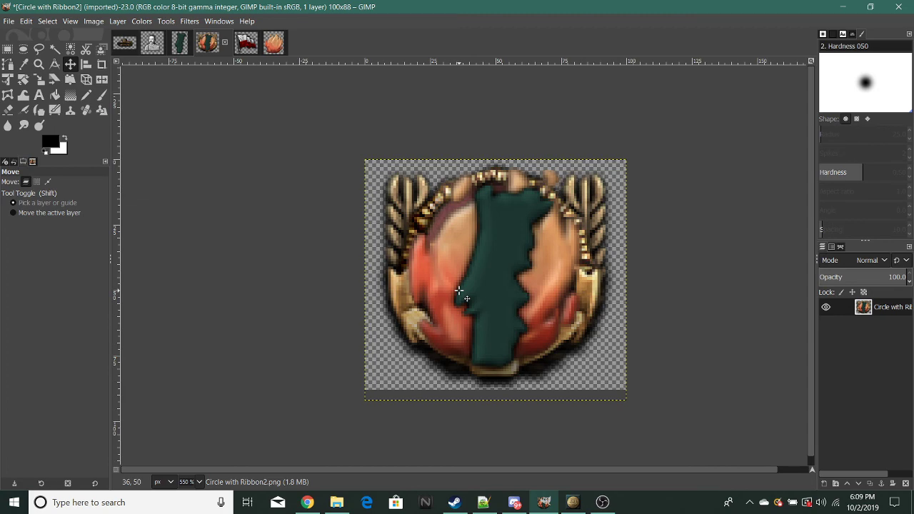
scroll(461, 290, "down", 5)
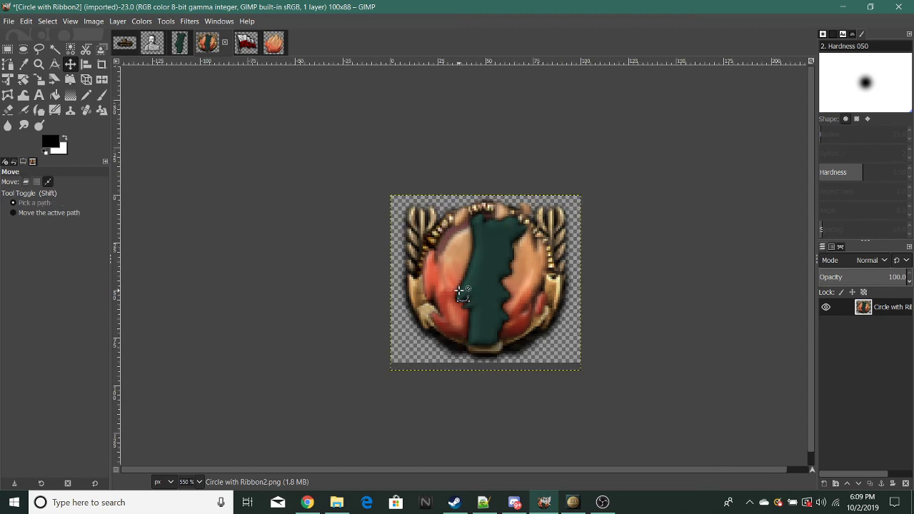
scroll(471, 282, "up", 5)
scroll(471, 282, "down", 5)
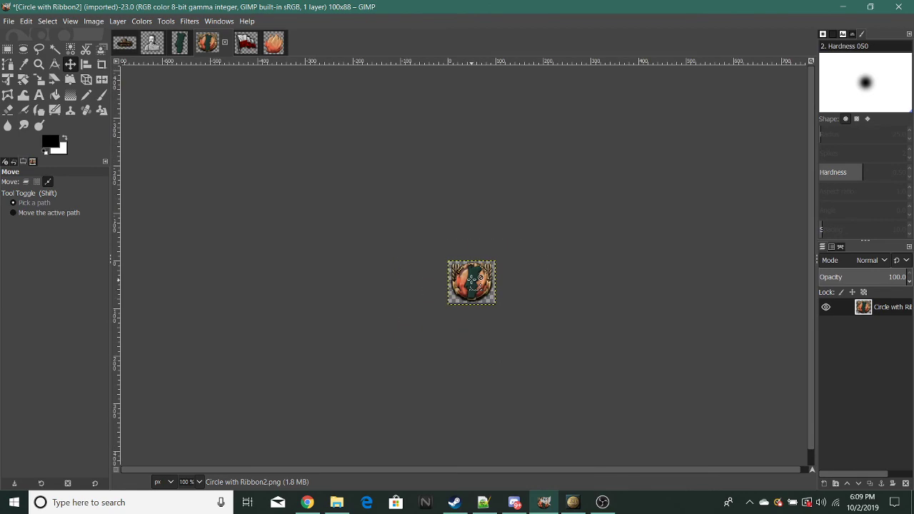
scroll(471, 279, "up", 5)
scroll(472, 293, "down", 6)
scroll(466, 291, "up", 7)
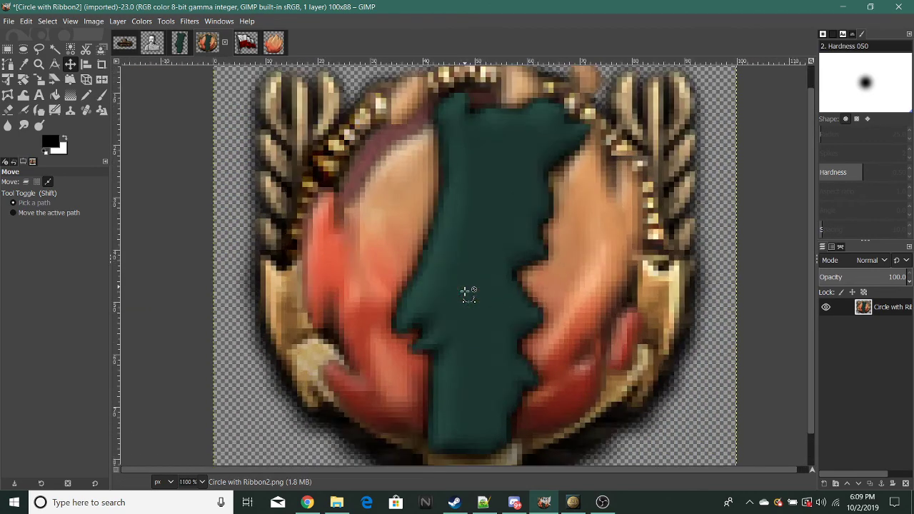
scroll(465, 291, "down", 7)
scroll(465, 291, "up", 7)
key("ctrl")
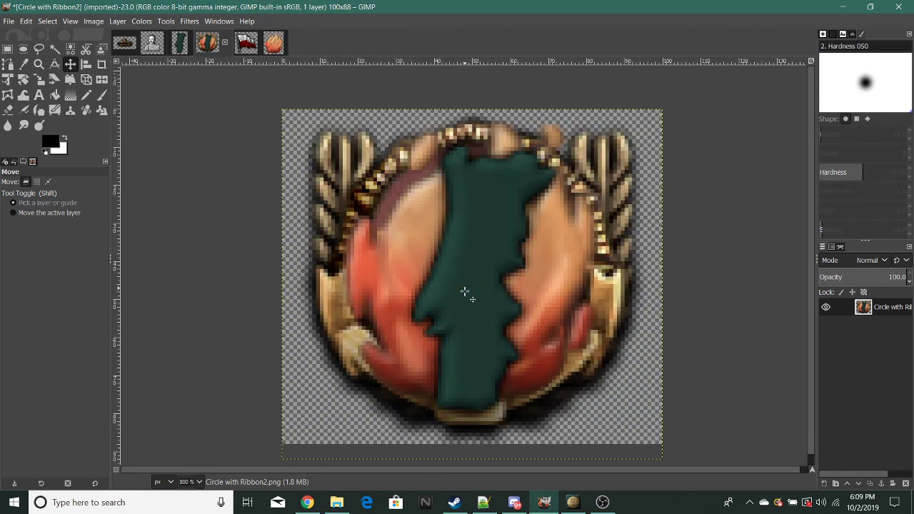